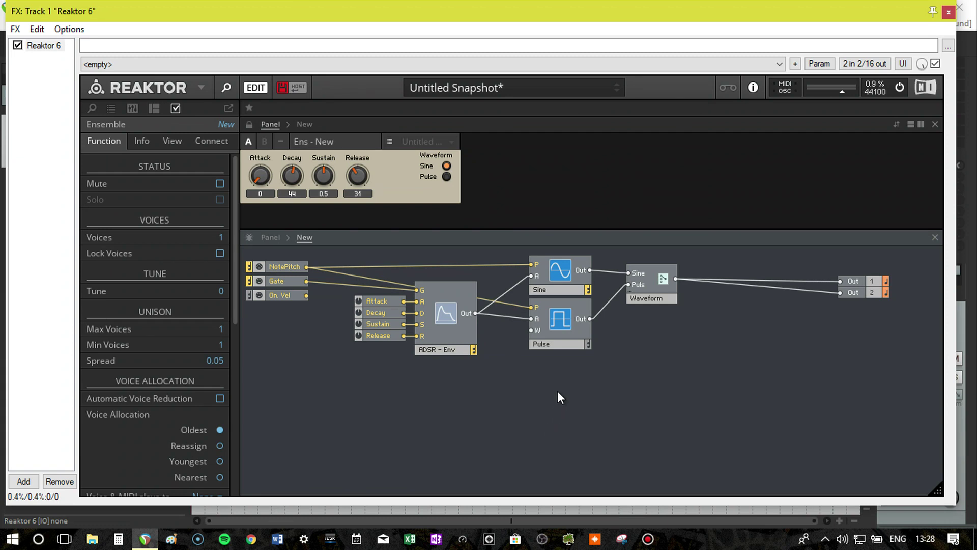
Step: Add a new empty macro named Oscillator
right_click(497, 402)
click(565, 325)
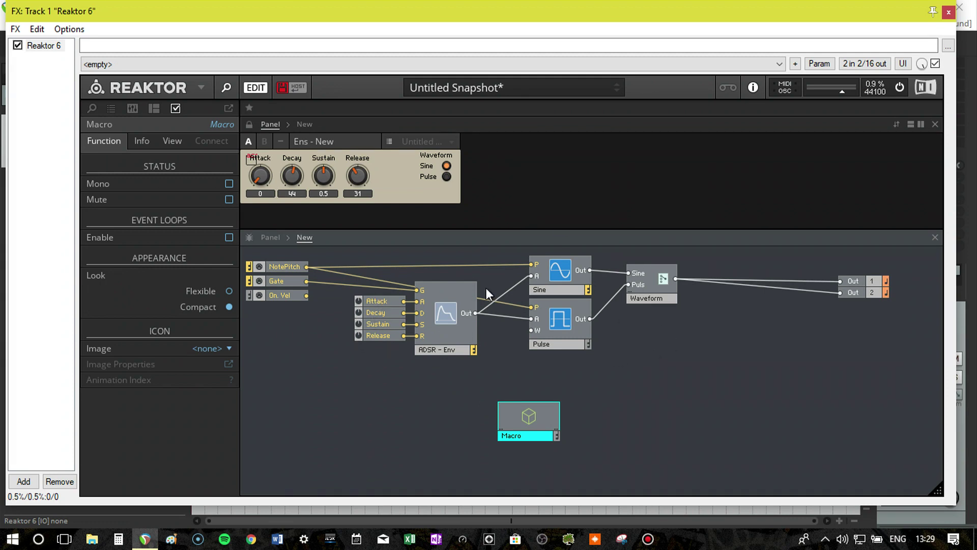
double_click(521, 434)
text(Oscillator)
key(Return)
Step: Add a second empty macro named Filter and line it up beside Oscillator
right_click(646, 397)
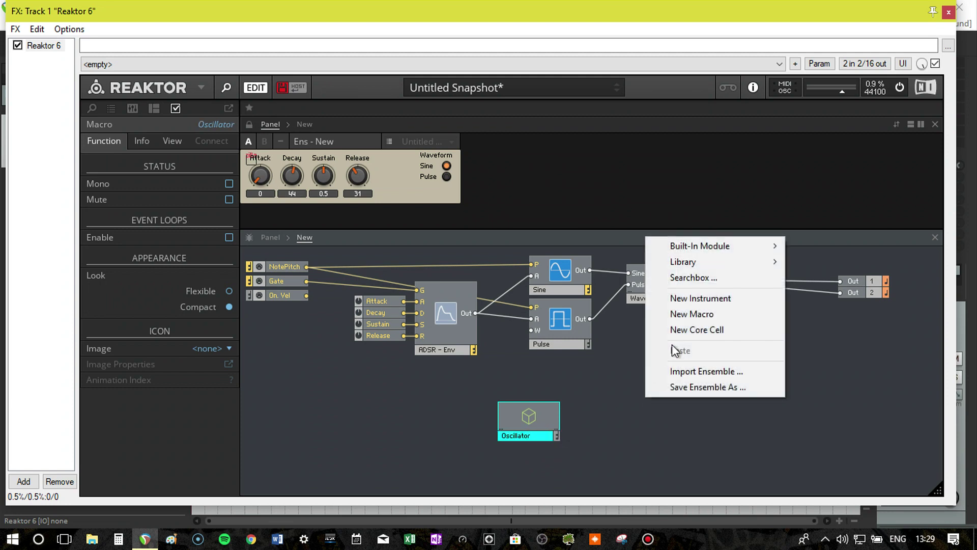
click(694, 316)
double_click(671, 432)
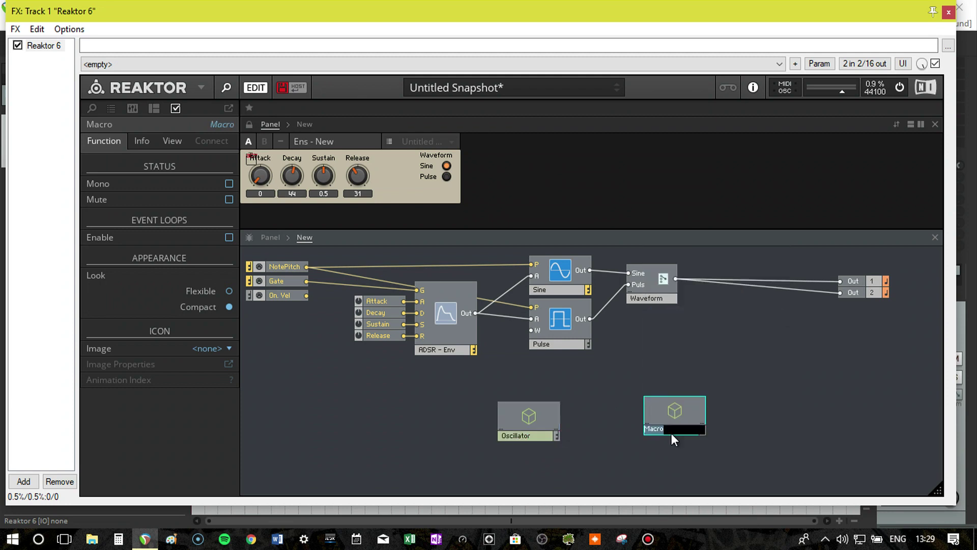
text(Filter)
key(Return)
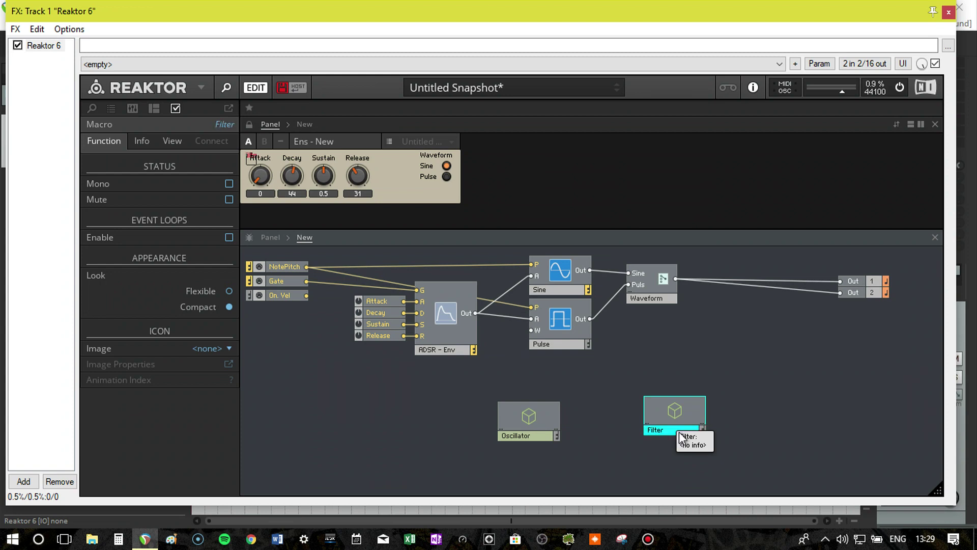
drag(662, 414, 603, 420)
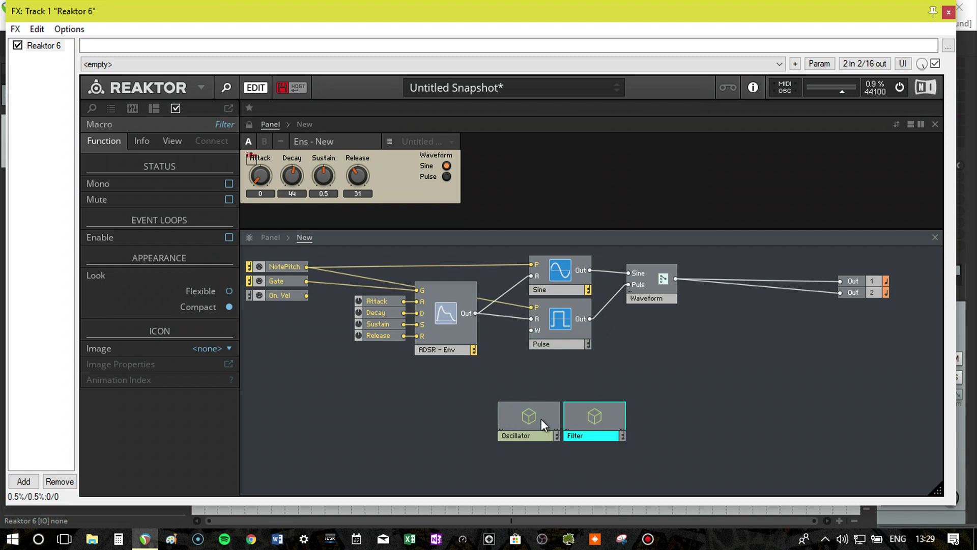
drag(542, 419, 522, 418)
click(453, 417)
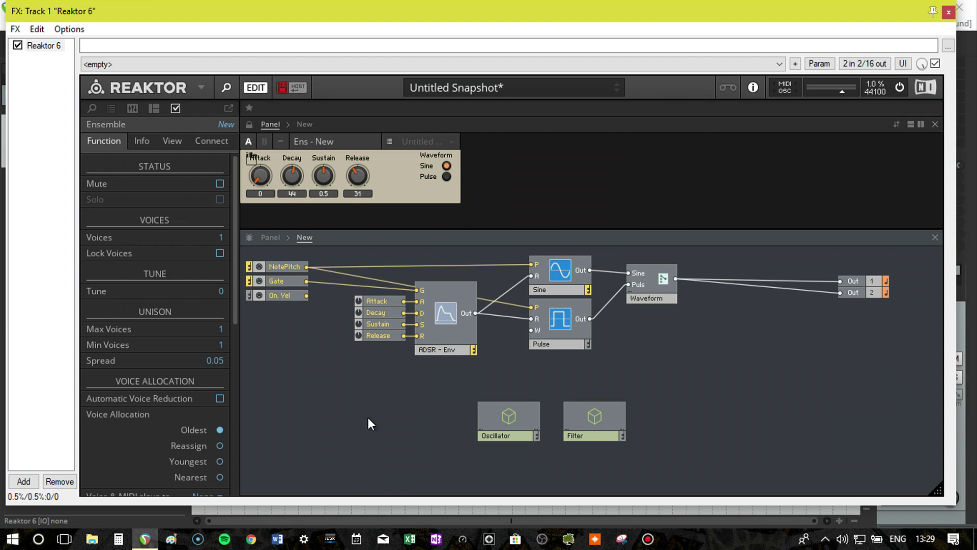
Step: Add a third empty macro named Envelope and place it beside Oscillator
right_click(332, 417)
click(391, 332)
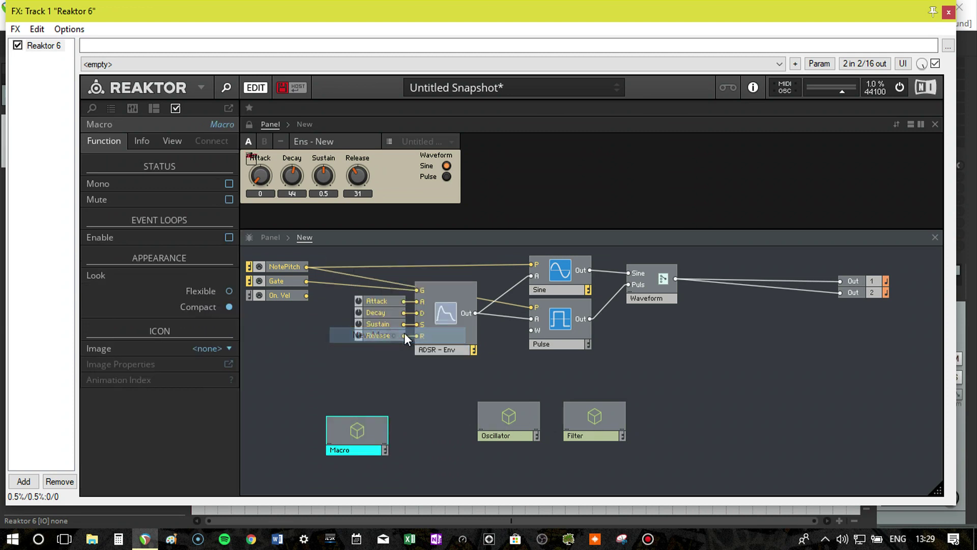
double_click(358, 450)
text(Envelope)
key(Return)
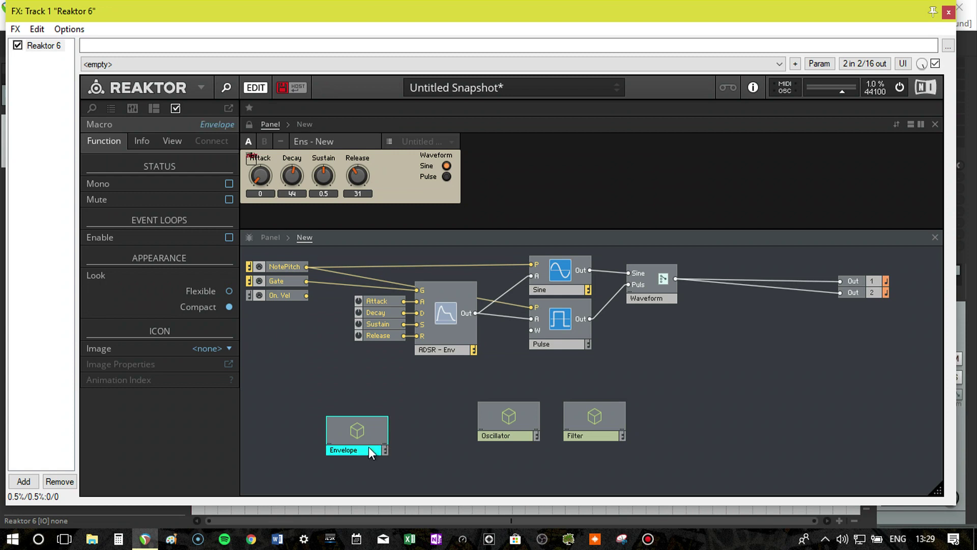
drag(354, 432, 432, 417)
Step: Give the Envelope macro a Terminal In Port and Out Port, then return to the main level
double_click(432, 417)
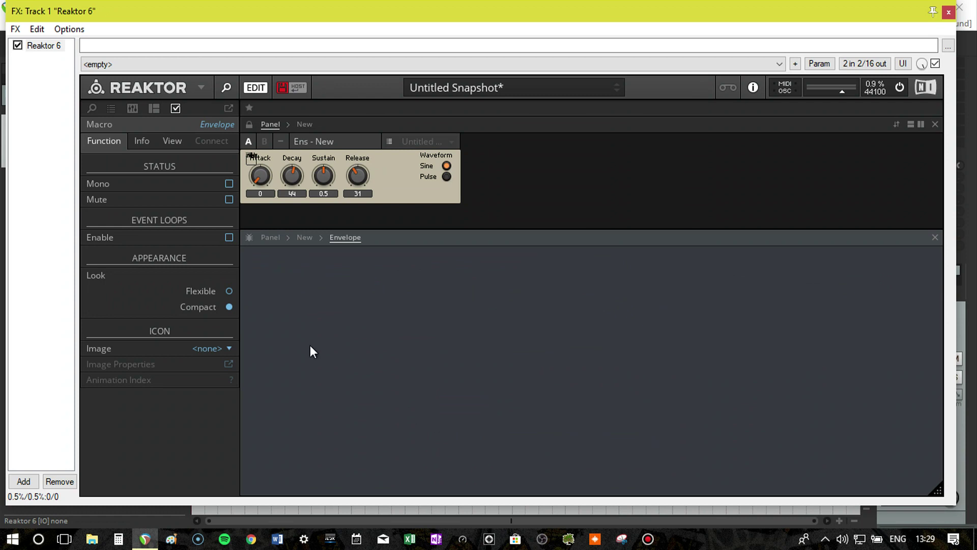
right_click(275, 287)
mouse_move(305, 290)
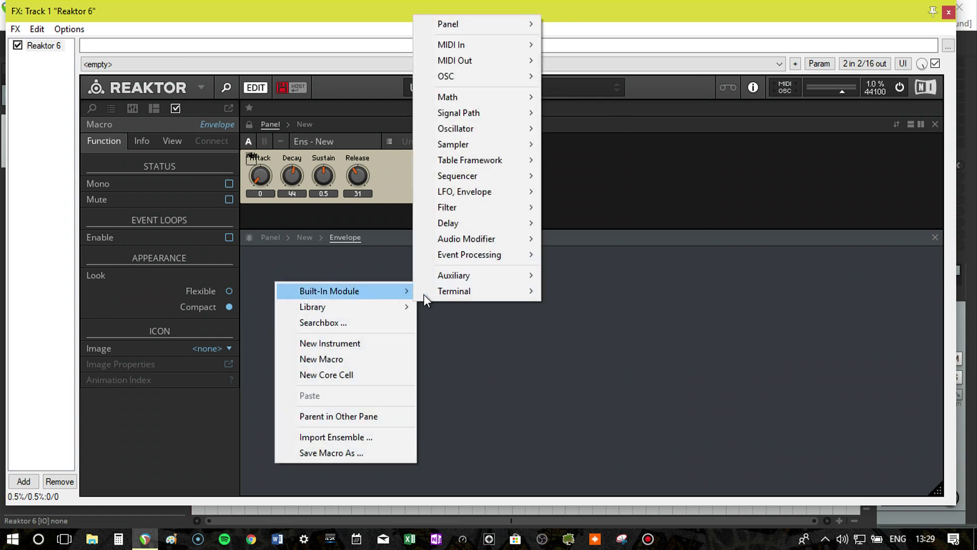
mouse_move(432, 294)
click(565, 290)
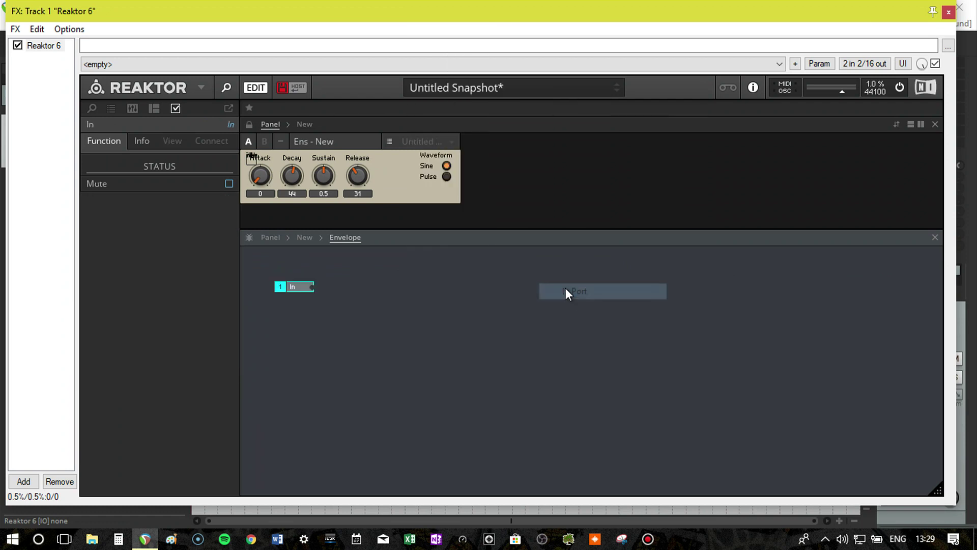
right_click(740, 295)
mouse_move(765, 300)
mouse_move(700, 303)
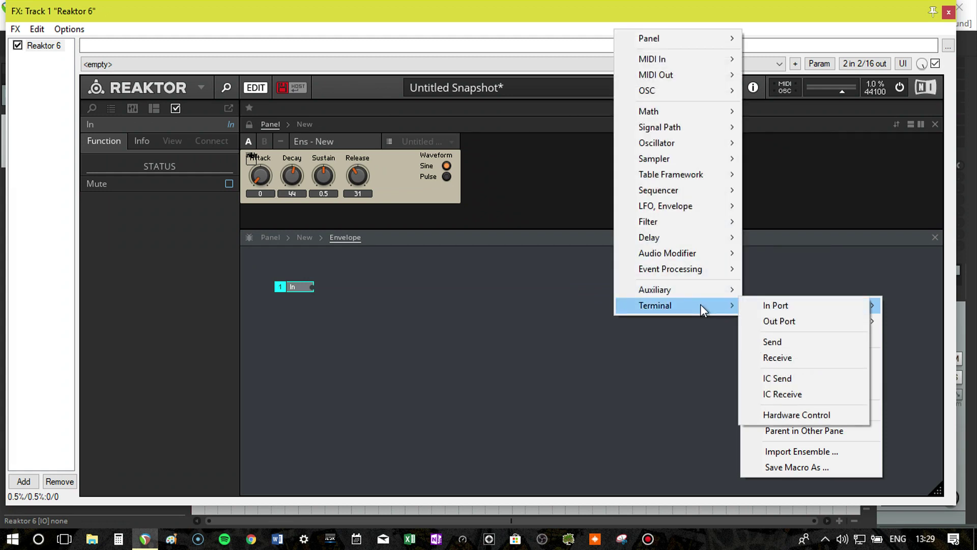
click(796, 322)
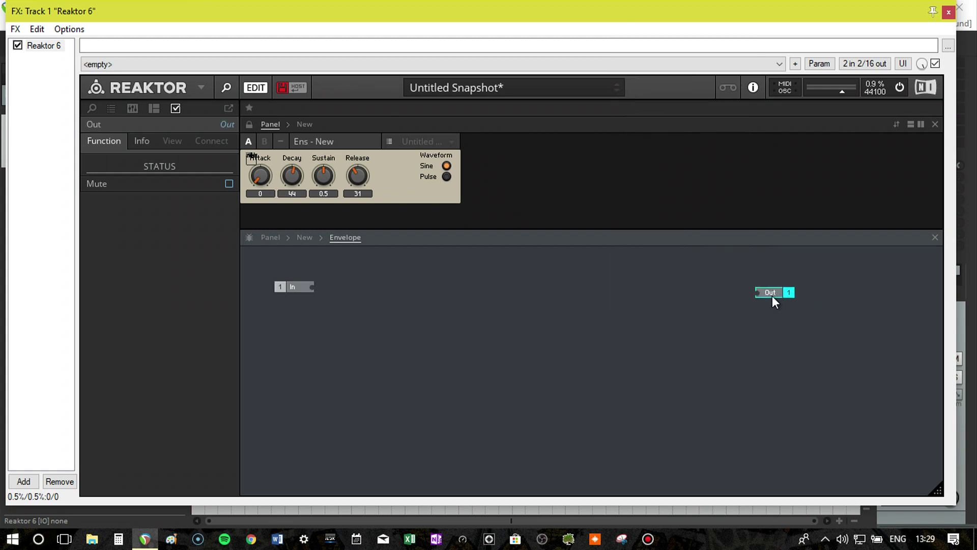
double_click(429, 352)
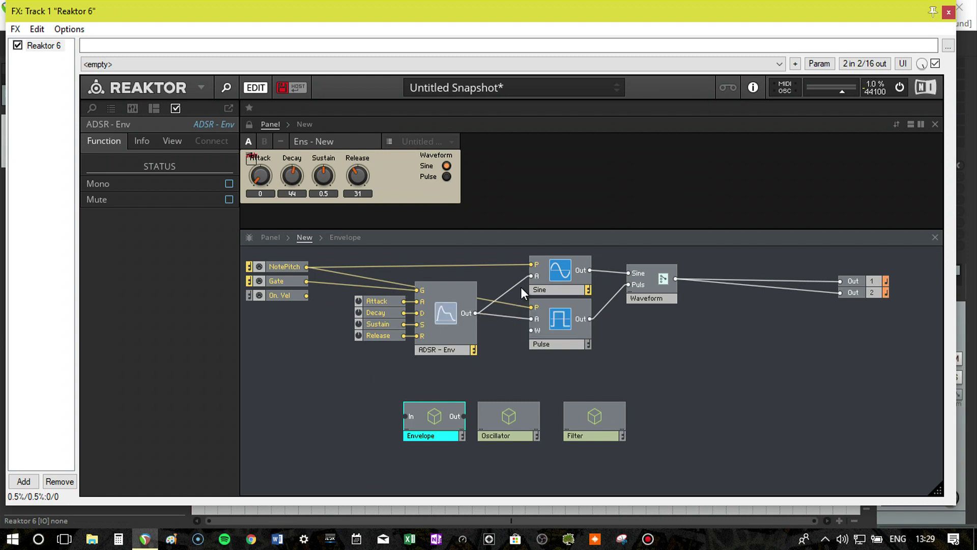
Step: Cut the ADSR envelope module together with its Attack-to-Release knobs
click(424, 337)
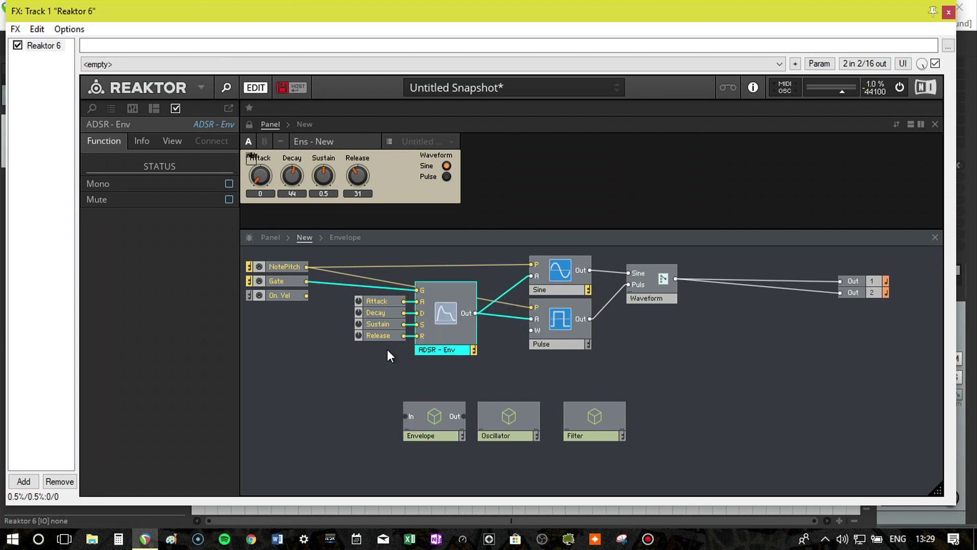
drag(384, 347, 379, 298)
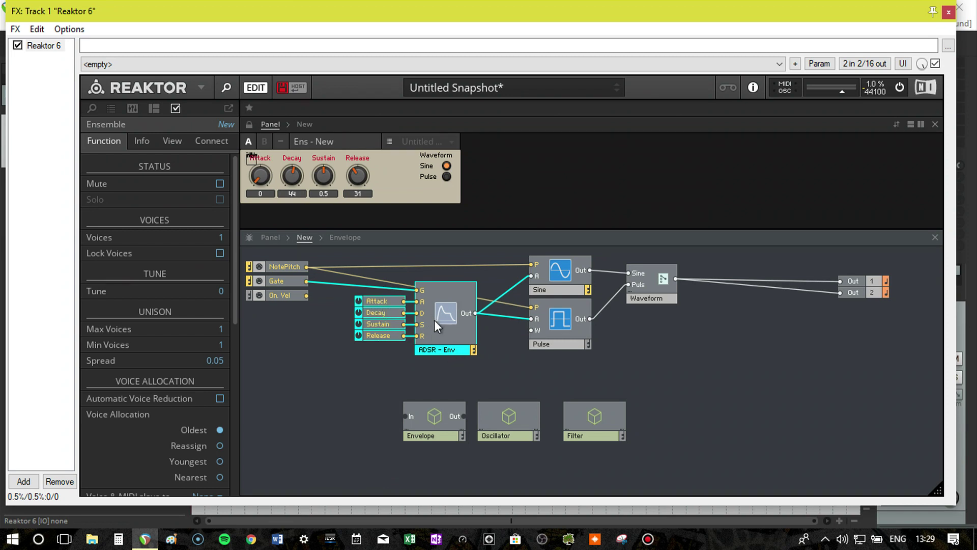
right_click(441, 319)
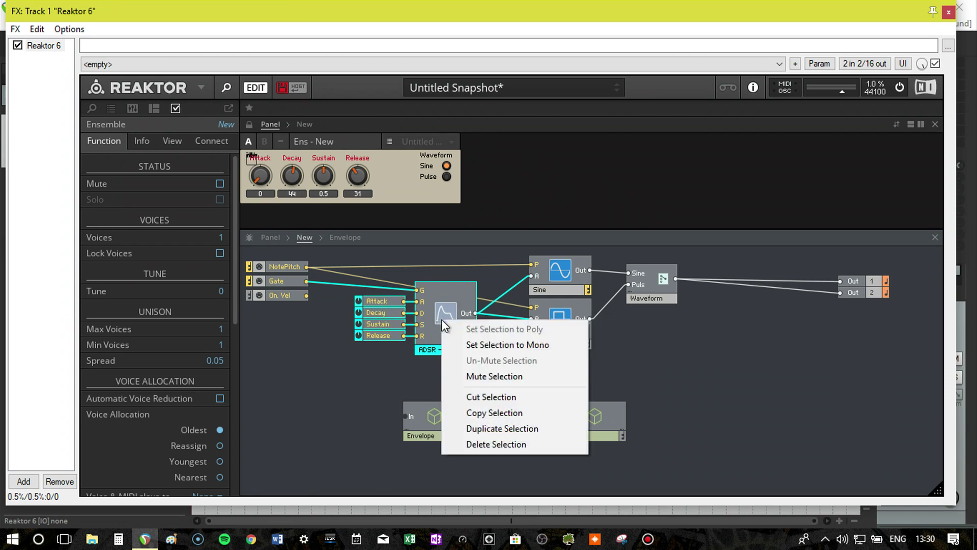
click(491, 397)
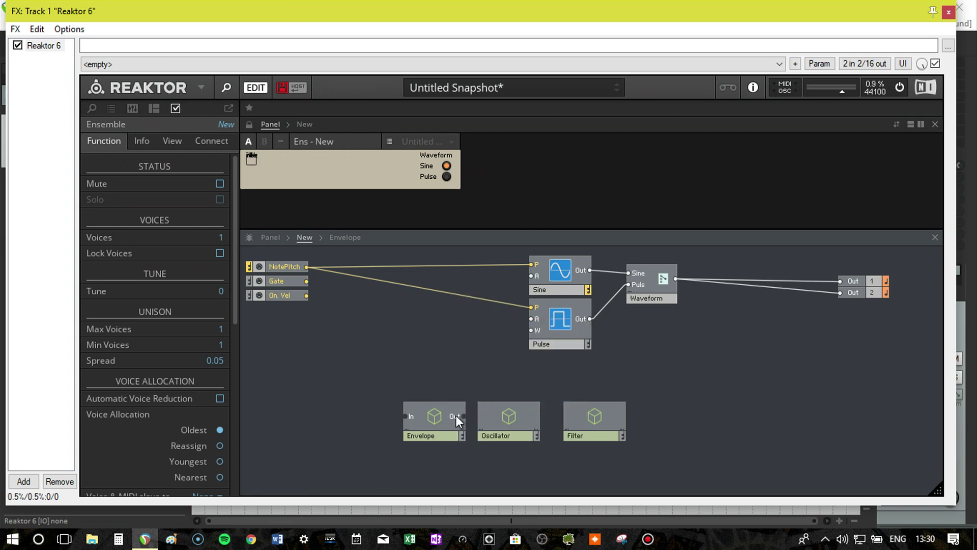
Step: Paste them into the Envelope macro, wiring In to G and the envelope to Out
double_click(429, 417)
right_click(418, 349)
click(471, 286)
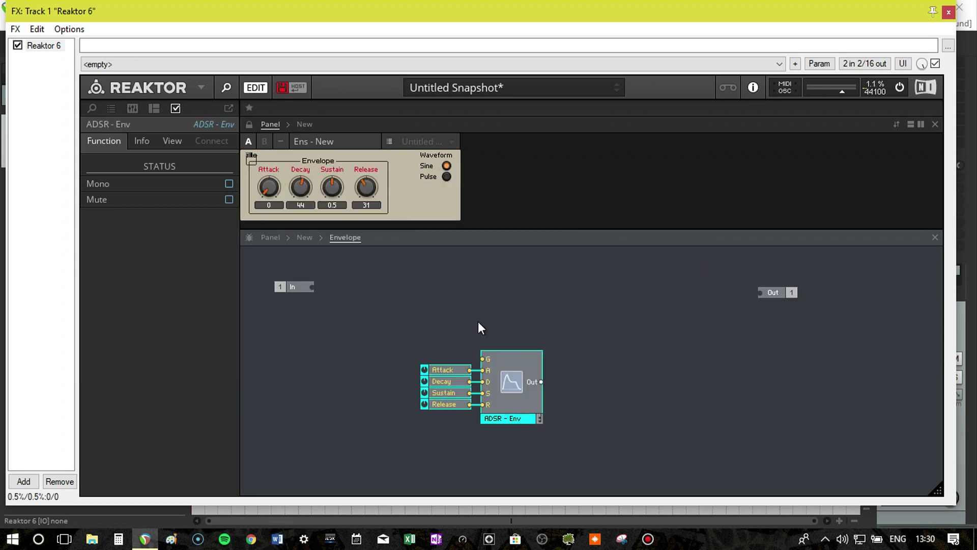
drag(506, 383, 388, 313)
mouse_move(312, 287)
mouse_down()
mouse_move(361, 289)
mouse_move(331, 285)
mouse_up()
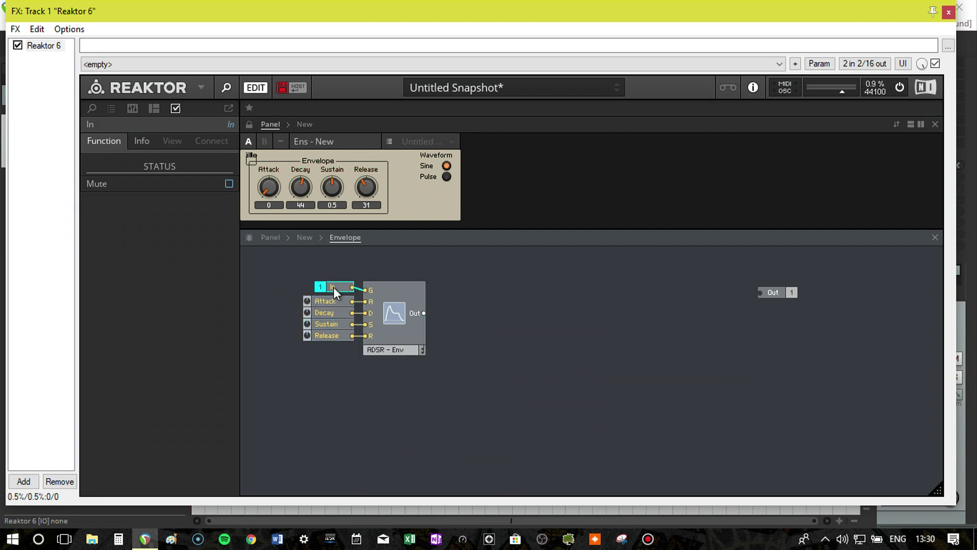
drag(424, 314, 454, 312)
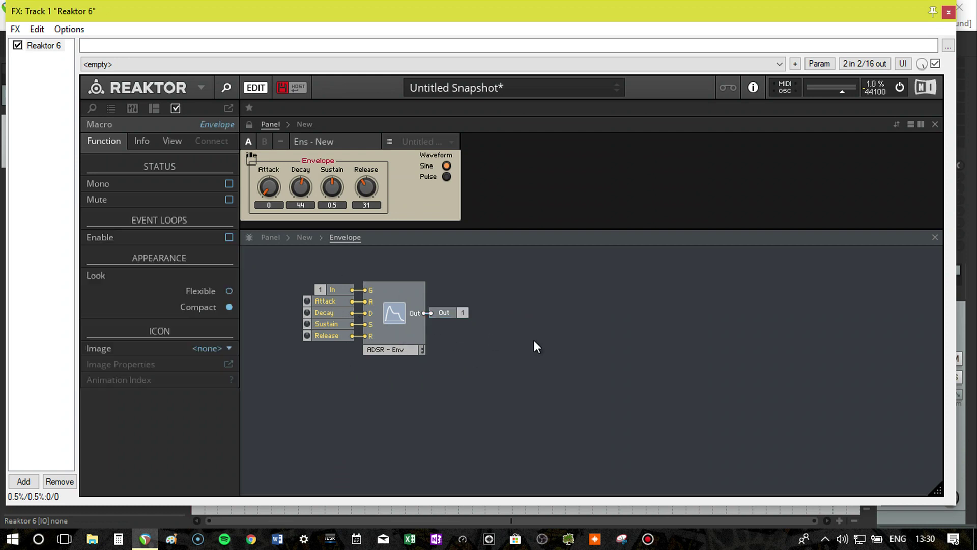
double_click(454, 324)
drag(436, 414, 391, 318)
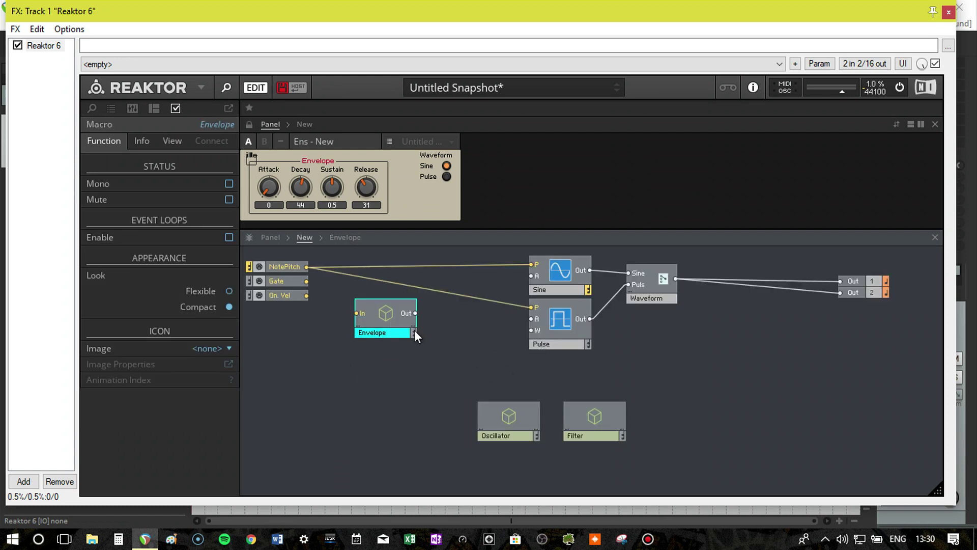
Step: Rename the Oscillator macro to Oscillators
double_click(523, 435)
text(s)
click(458, 421)
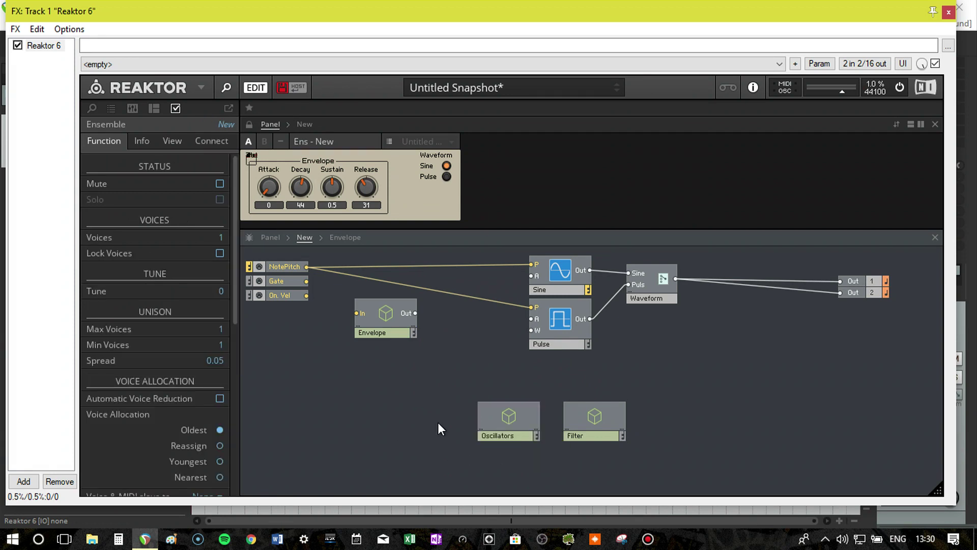
Step: Cut the Sine and Pulse oscillators together with the Waveform switch
drag(566, 344, 560, 277)
drag(560, 374, 611, 349)
drag(668, 376, 567, 275)
right_click(567, 275)
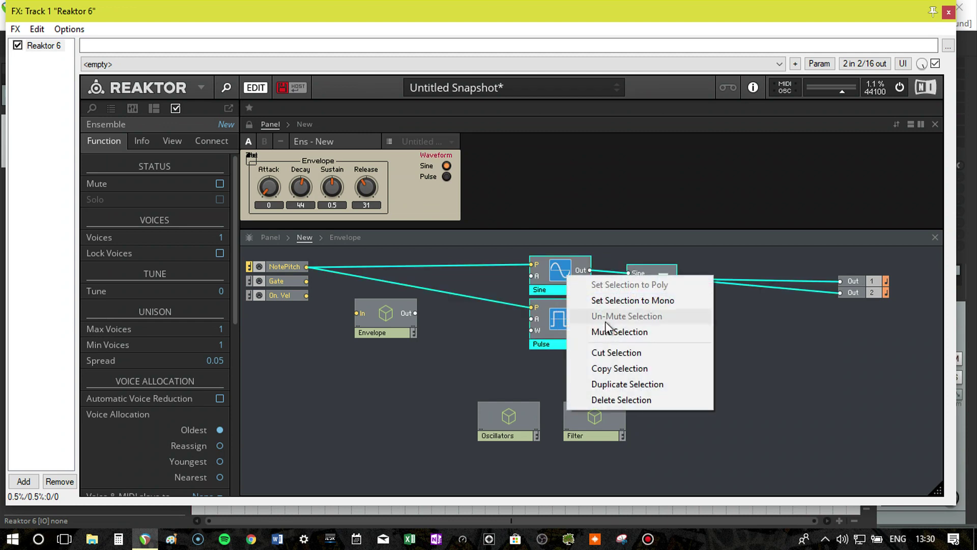
click(617, 353)
click(617, 353)
Step: Paste them inside the Oscillators macro and nudge the Waveform switch up and left
double_click(511, 416)
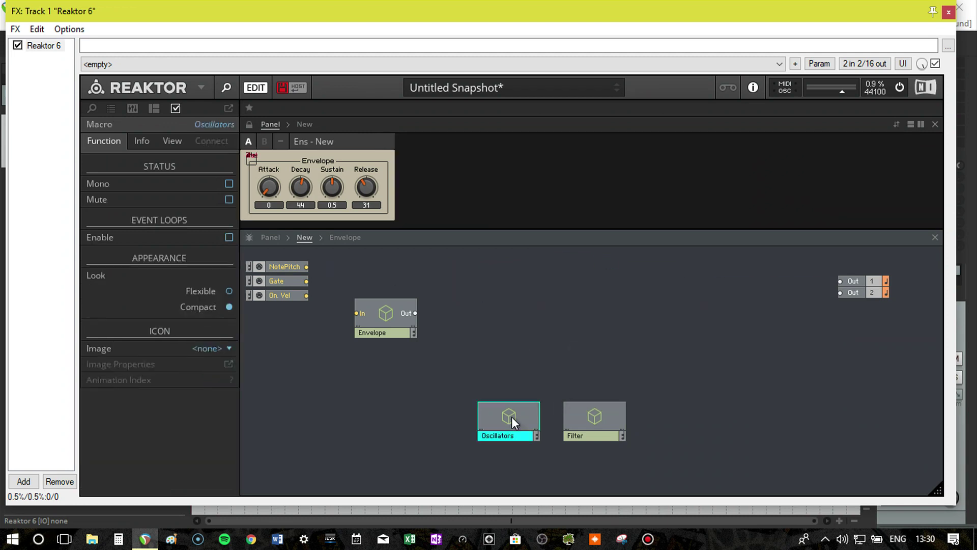
right_click(405, 316)
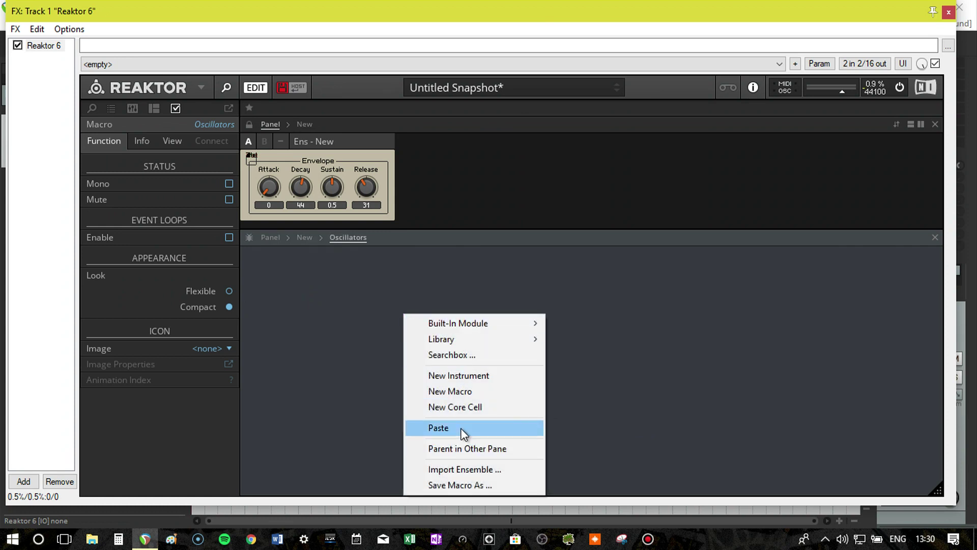
click(461, 428)
click(453, 333)
click(545, 301)
click(557, 313)
drag(549, 300, 520, 303)
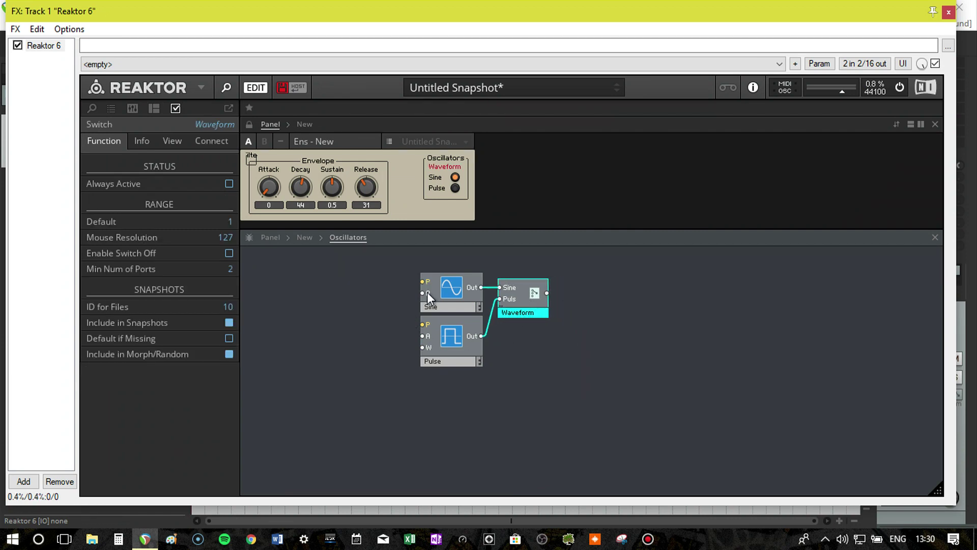
Step: Add two In ports and one Out port to the Oscillators macro
right_click(744, 291)
mouse_move(777, 301)
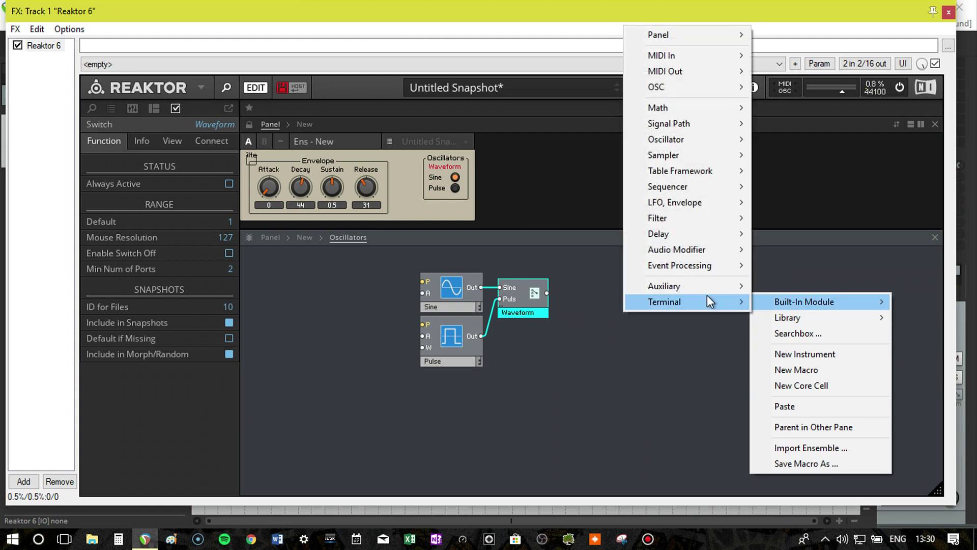
click(781, 306)
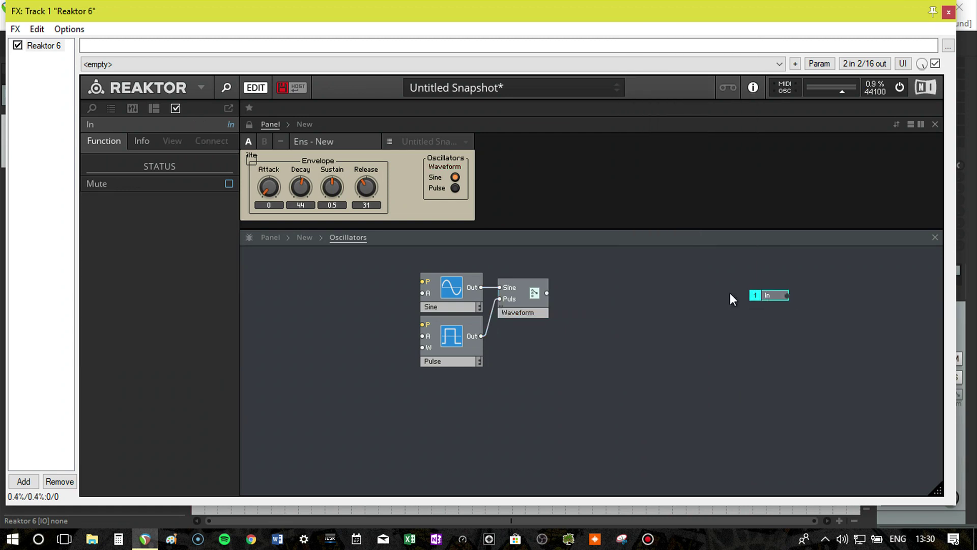
drag(730, 293, 307, 285)
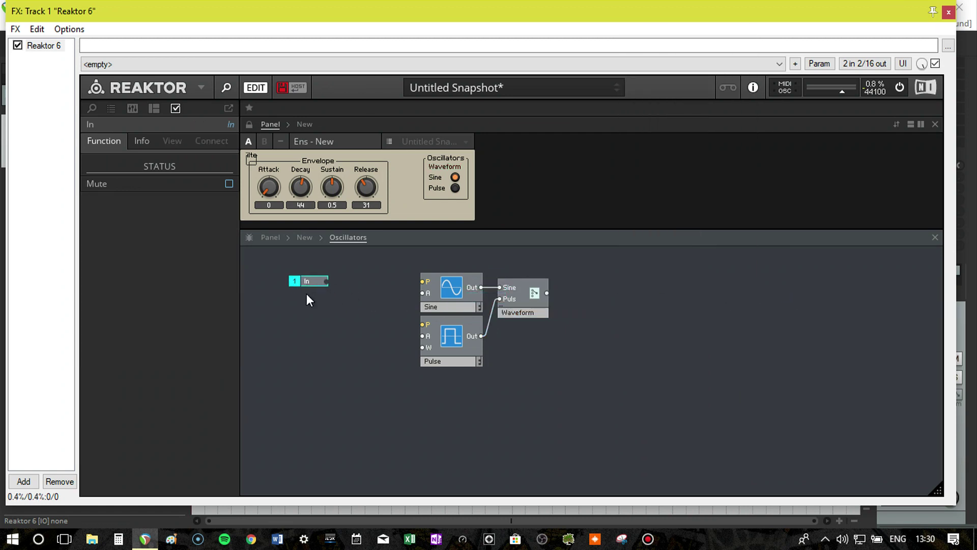
right_click(307, 295)
mouse_move(360, 306)
mouse_move(518, 302)
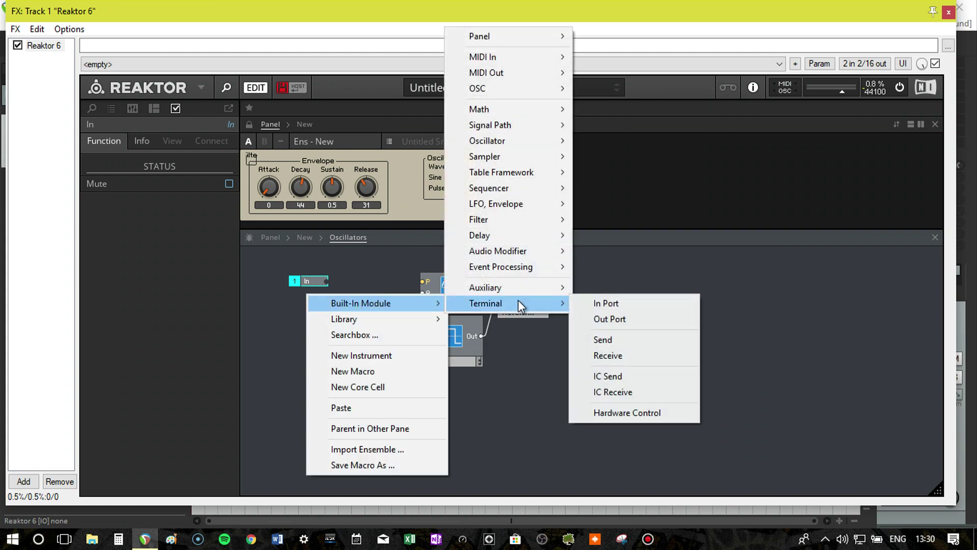
click(594, 303)
right_click(780, 303)
mouse_move(830, 307)
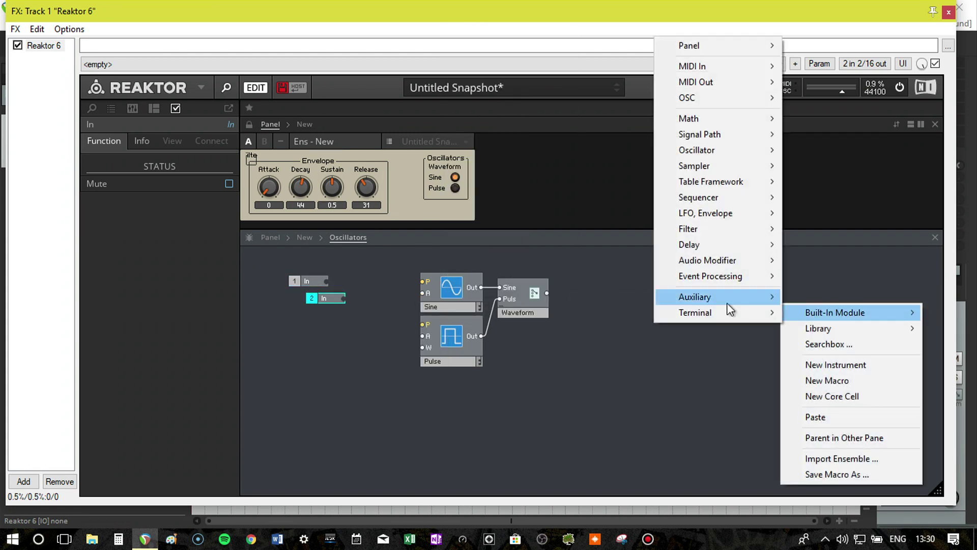
mouse_move(705, 312)
click(819, 329)
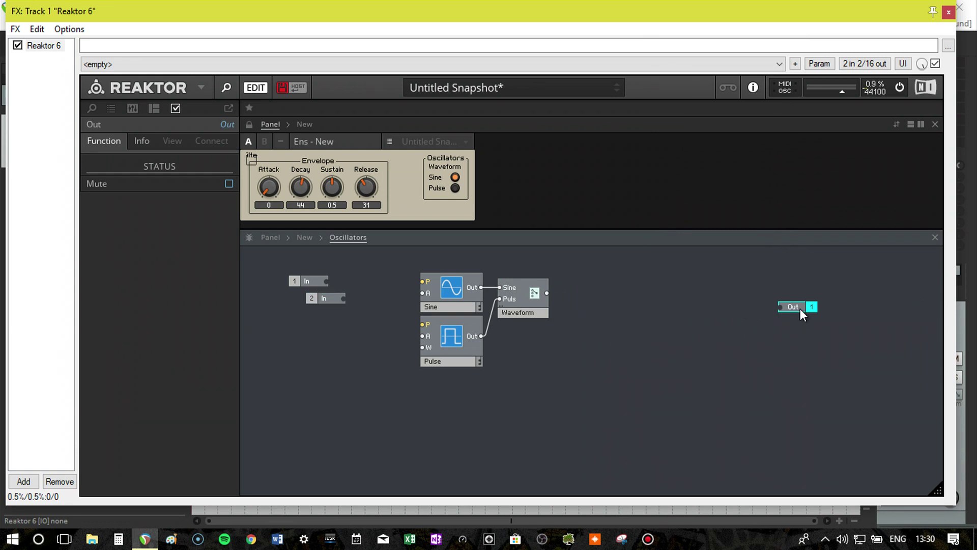
Step: Wire the P input to both oscillators' pitch and A to both amplitude inputs
click(321, 299)
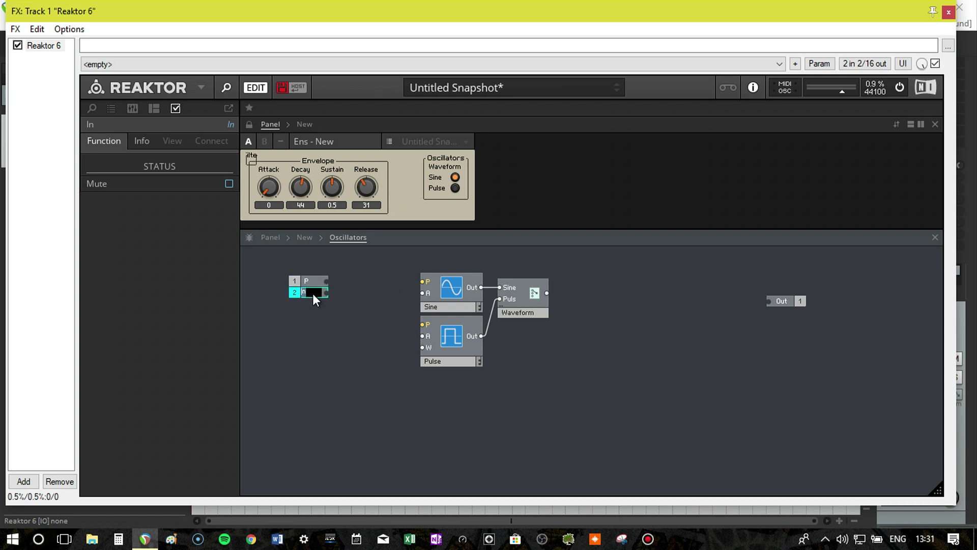
click(315, 325)
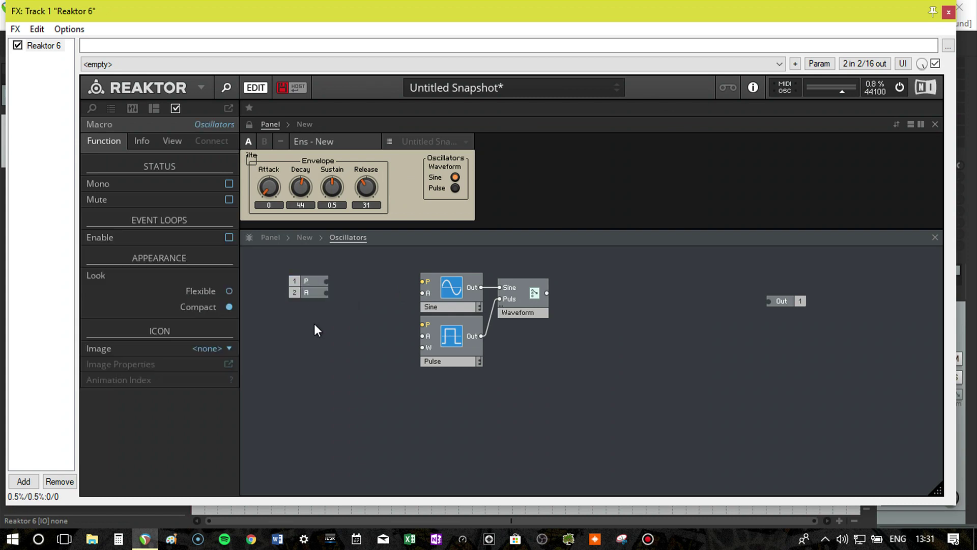
drag(326, 282, 422, 281)
drag(327, 293, 422, 324)
drag(325, 292, 423, 293)
drag(328, 292, 425, 335)
drag(325, 283, 424, 336)
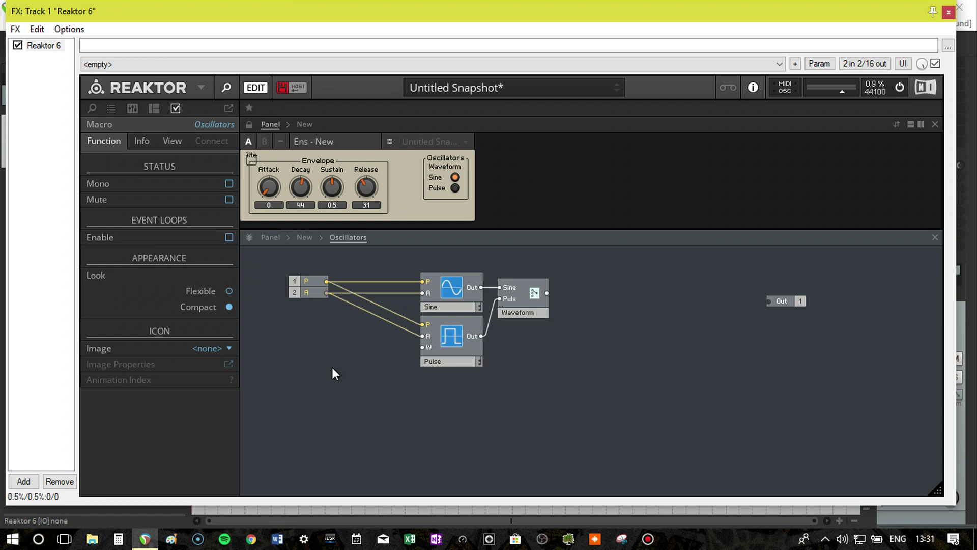
Step: At the main level, connect NotePitch to Oscillators P and Gate to the Envelope's gate
double_click(351, 360)
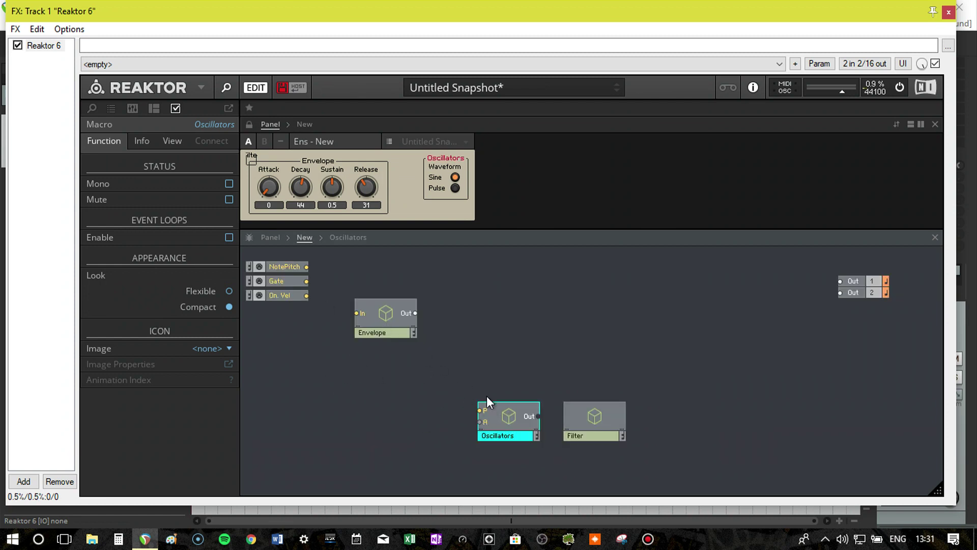
drag(381, 310, 396, 410)
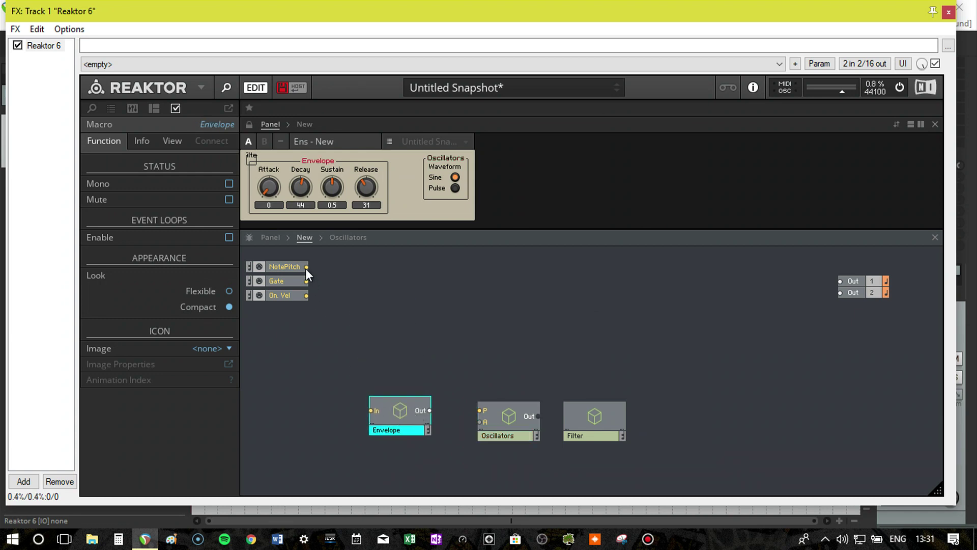
drag(306, 266, 479, 410)
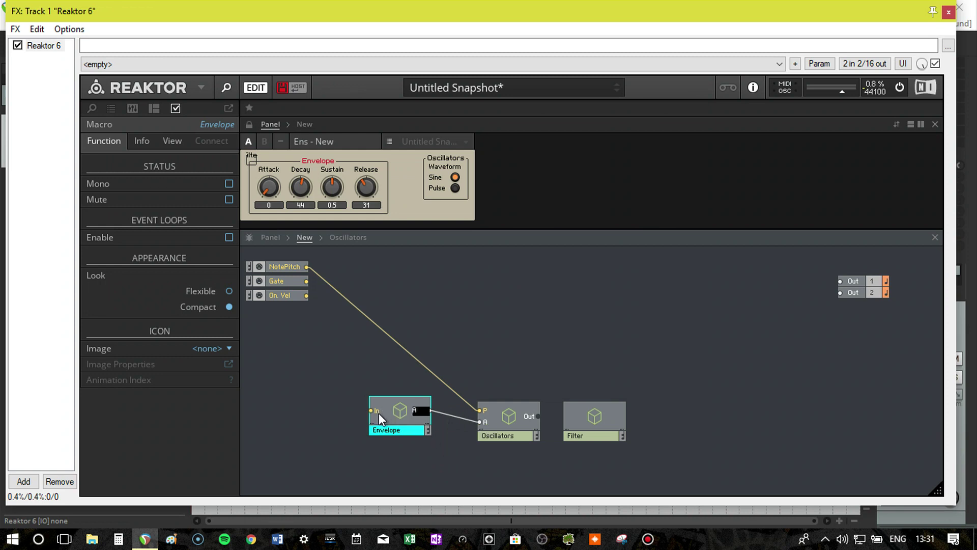
click(351, 364)
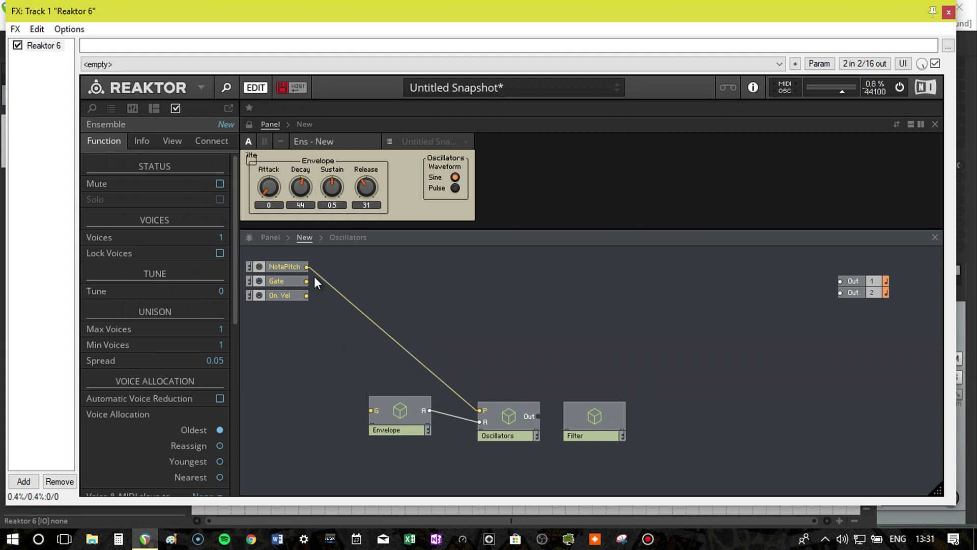
drag(306, 281, 368, 342)
Step: Arrange Envelope, Oscillators and Filter in a row level with NotePitch
drag(509, 419, 522, 276)
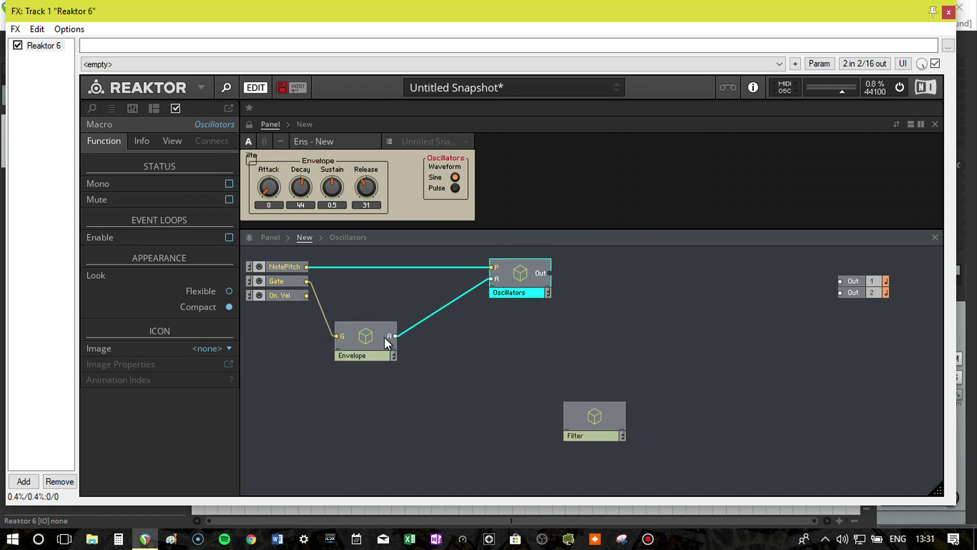
drag(368, 334, 379, 281)
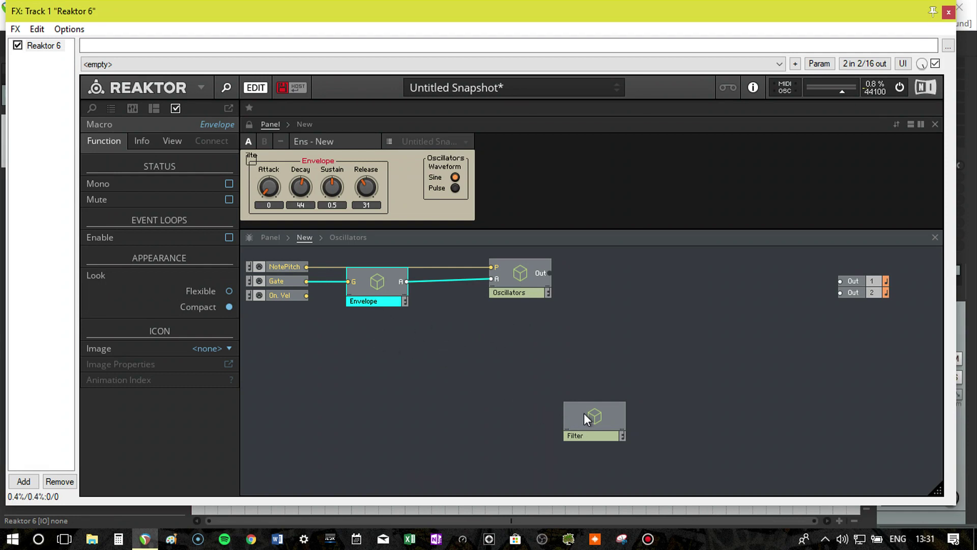
drag(584, 413, 711, 283)
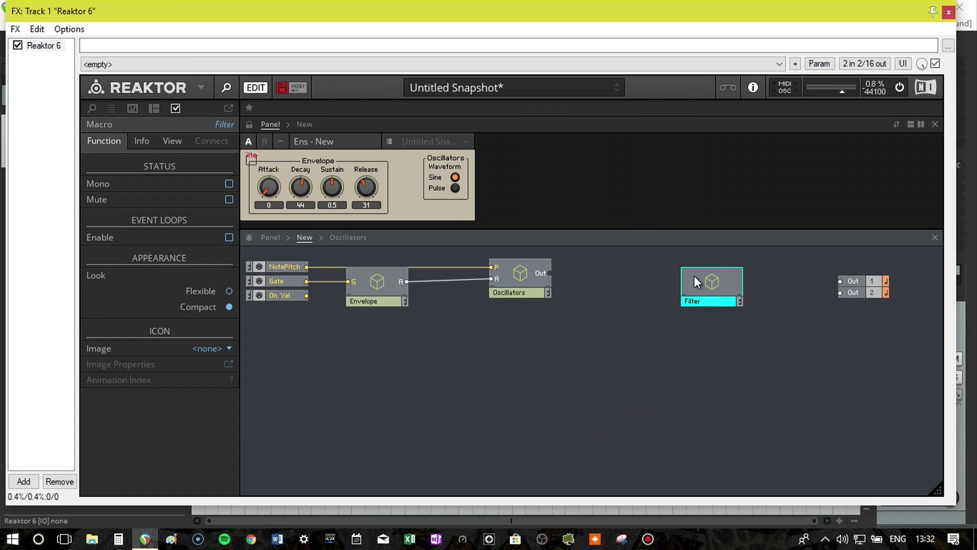
Step: Inside Oscillators, shift Sine, Pulse and Waveform right and wire Waveform's output to Out
click(517, 275)
double_click(517, 275)
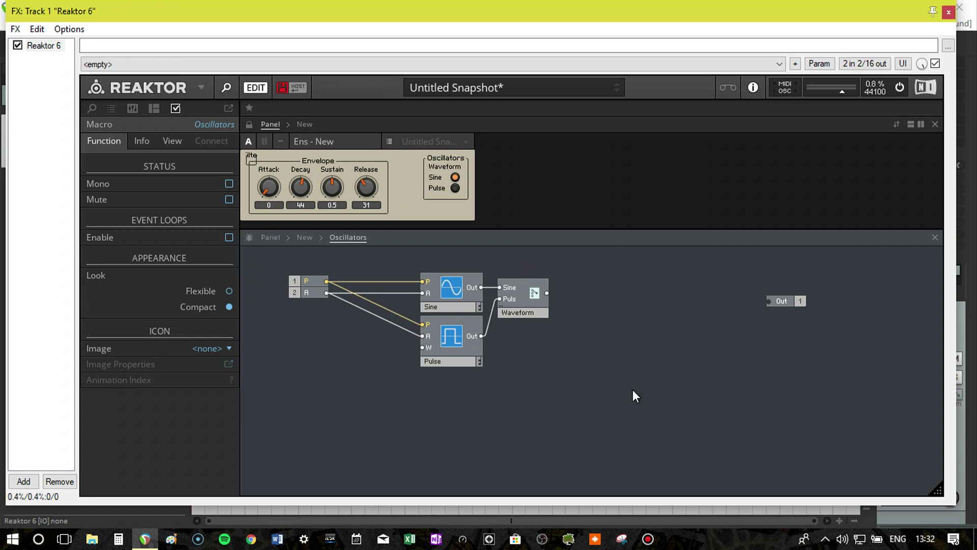
drag(634, 393, 636, 298)
click(486, 354)
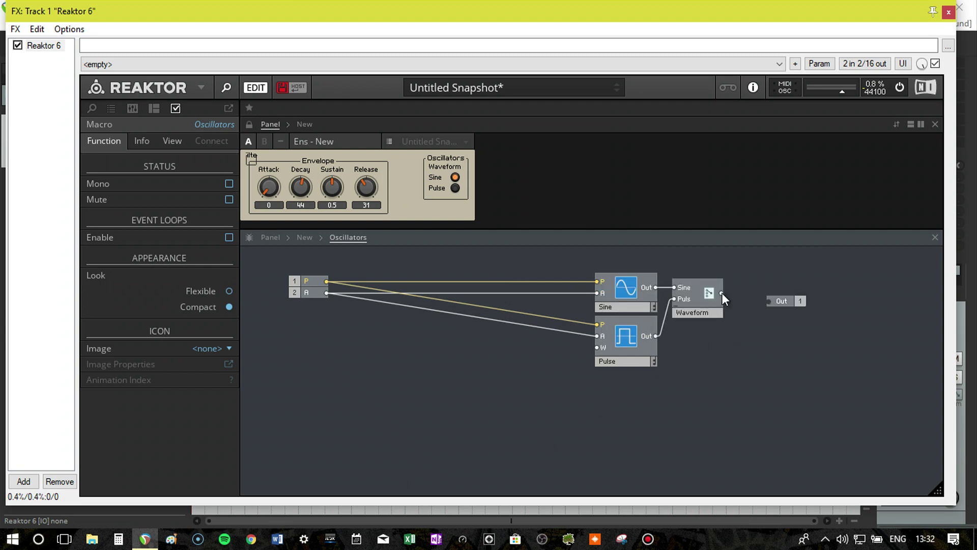
drag(771, 300, 769, 301)
Step: Wire the Oscillators output to Out 1 and Out 2, move Filter aside, and leave Waveform on Sine
double_click(426, 344)
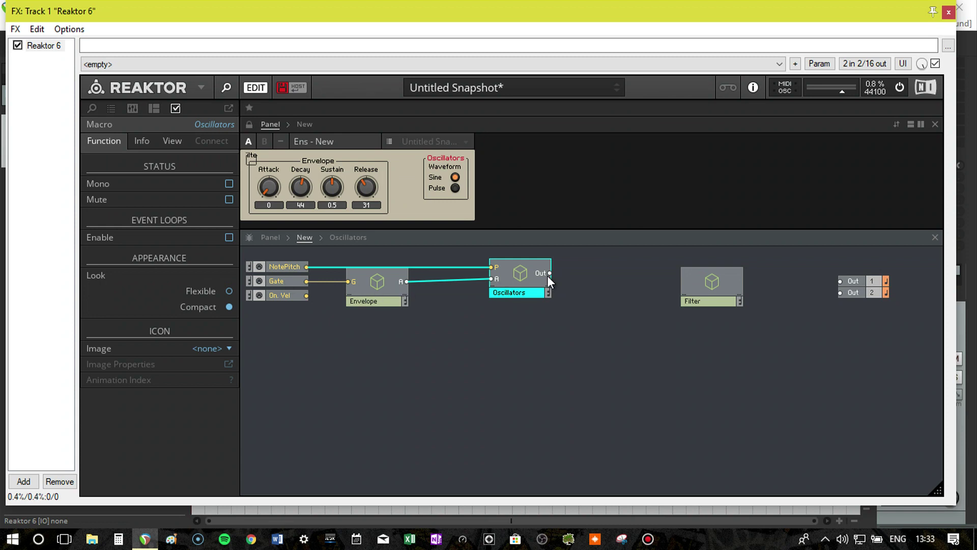
drag(549, 273, 682, 277)
drag(840, 281, 767, 466)
drag(564, 281, 840, 292)
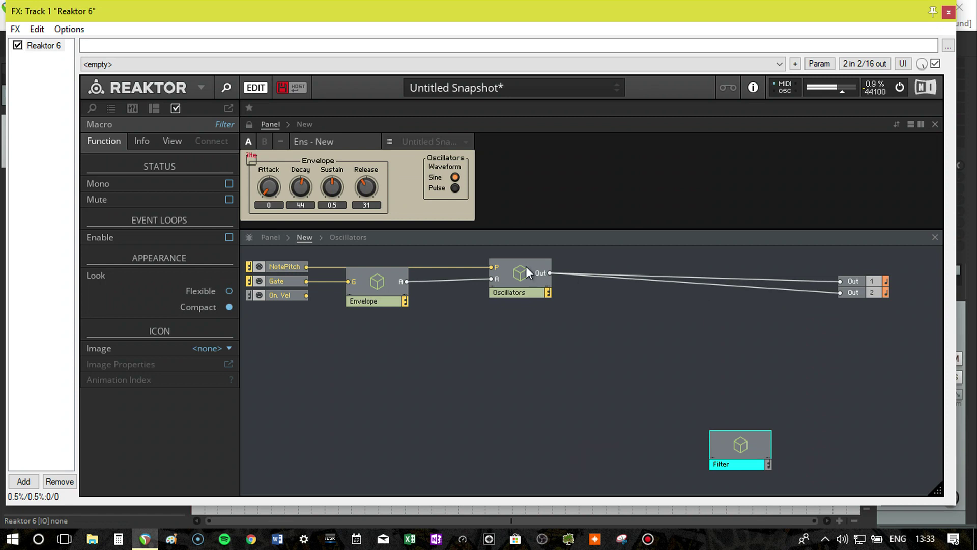
click(456, 187)
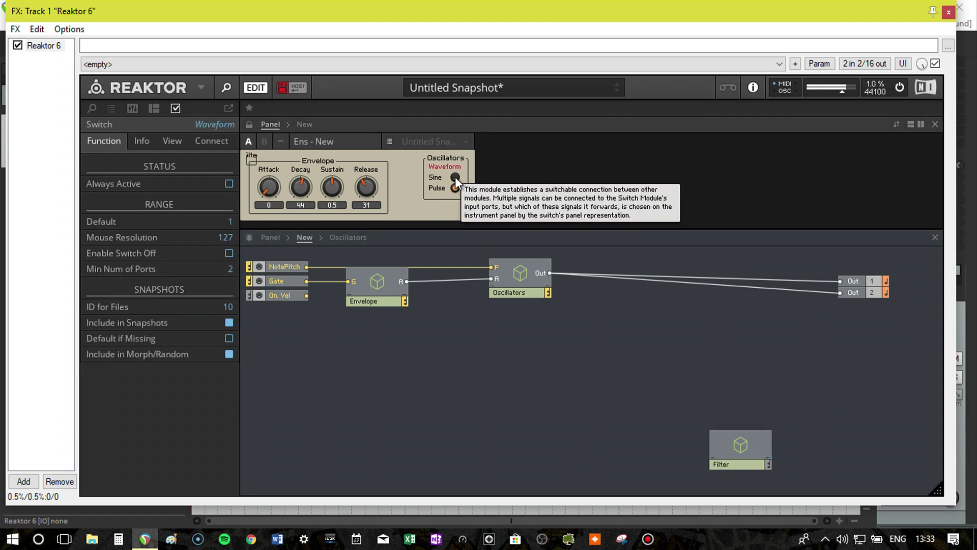
click(455, 177)
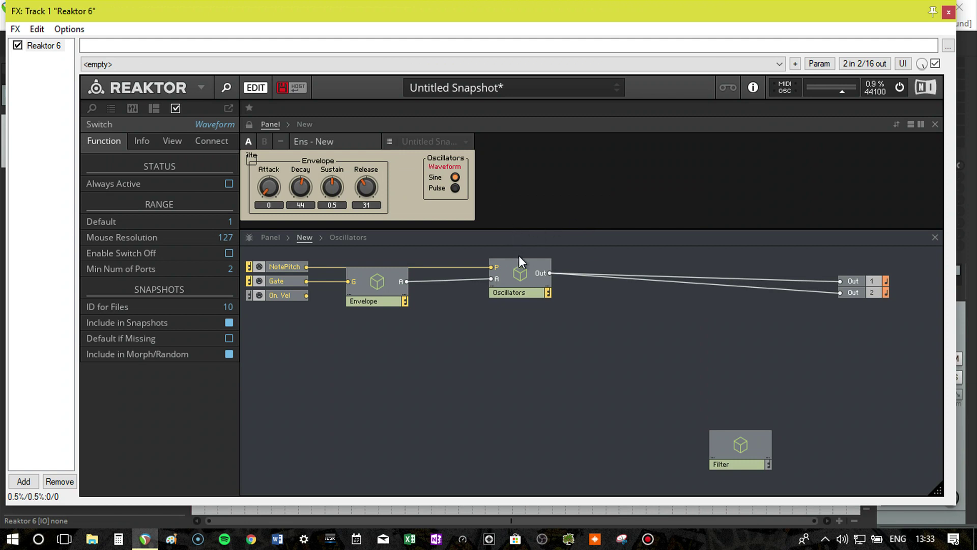
Step: Add a new empty macro inside the Oscillators macro
double_click(525, 277)
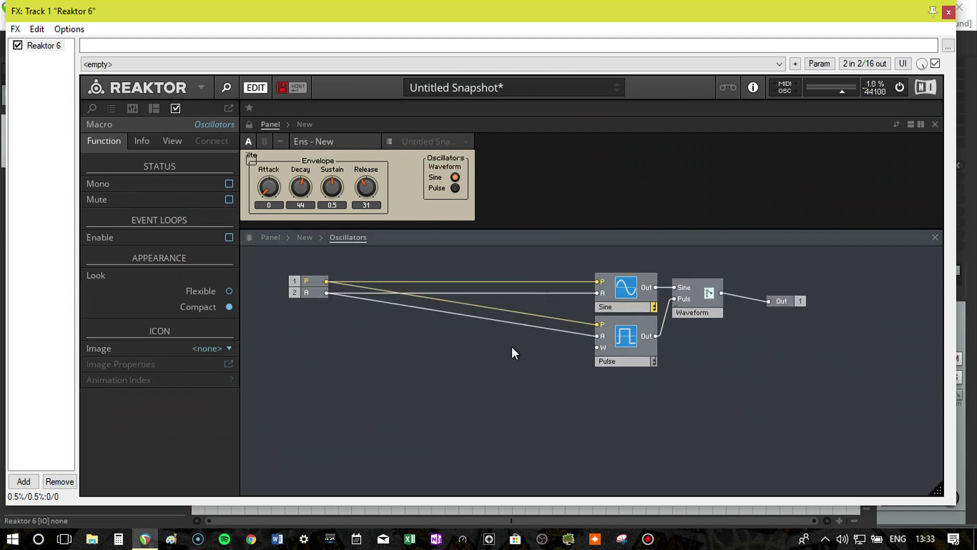
right_click(363, 362)
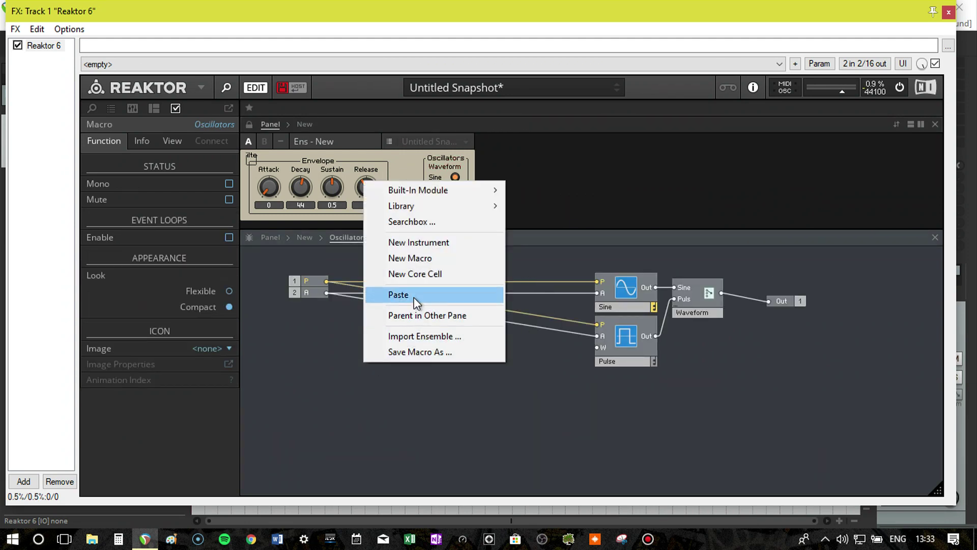
click(410, 258)
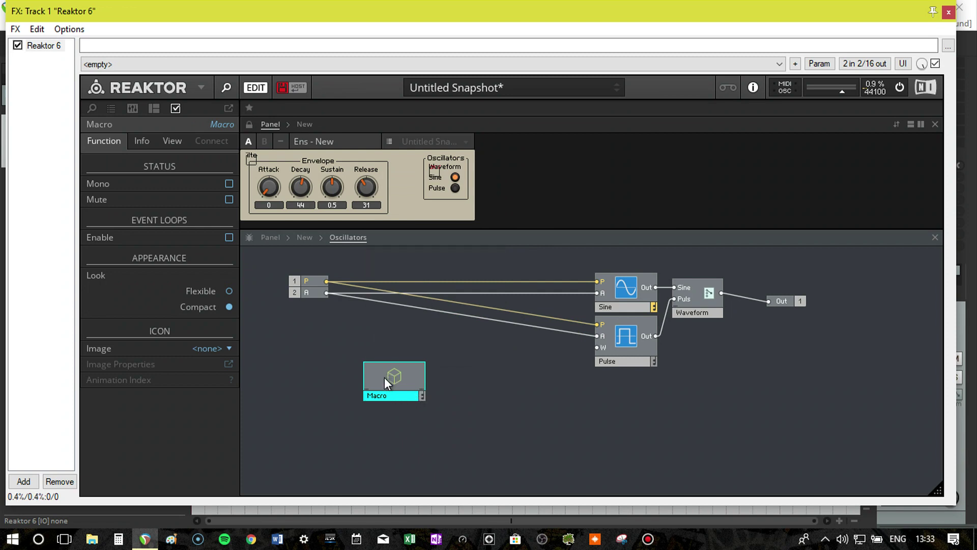
Step: Give the new macro an In port and an Out port, then return to Oscillators
double_click(385, 377)
right_click(272, 273)
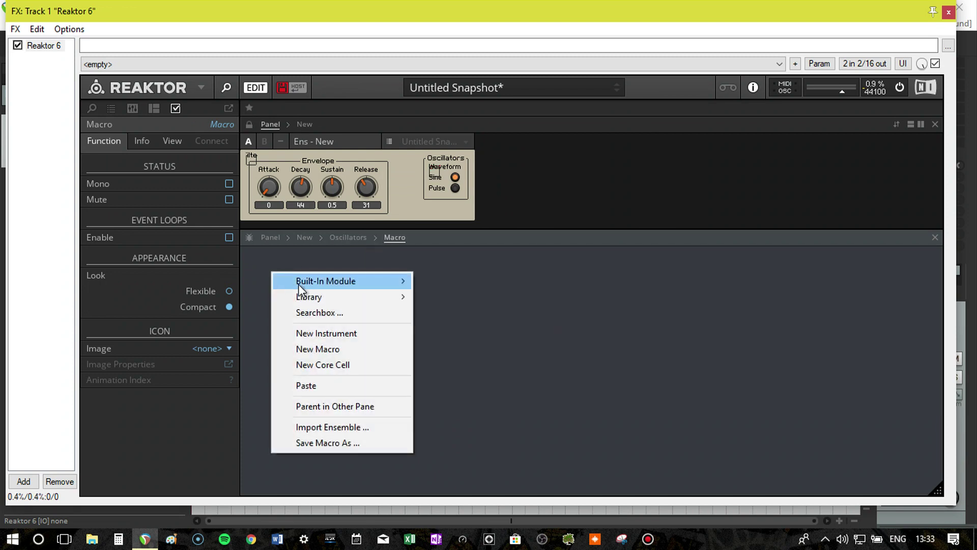
mouse_move(381, 281)
mouse_move(480, 285)
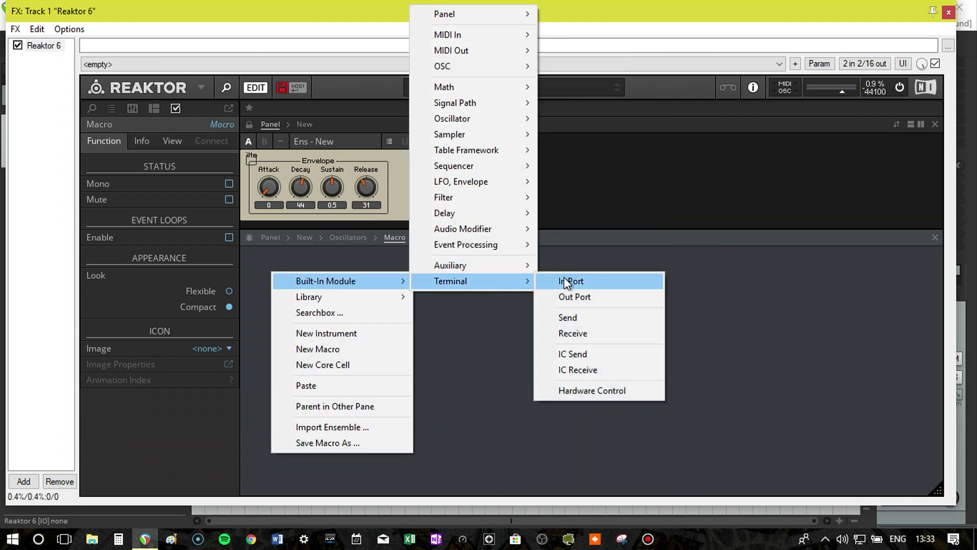
click(572, 279)
right_click(843, 265)
mouse_move(878, 275)
mouse_move(765, 540)
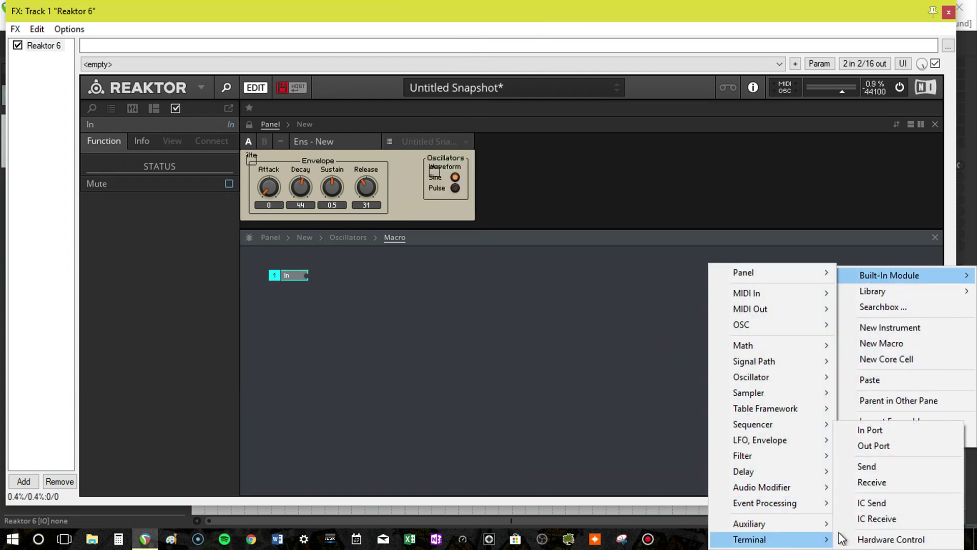
click(880, 447)
double_click(683, 357)
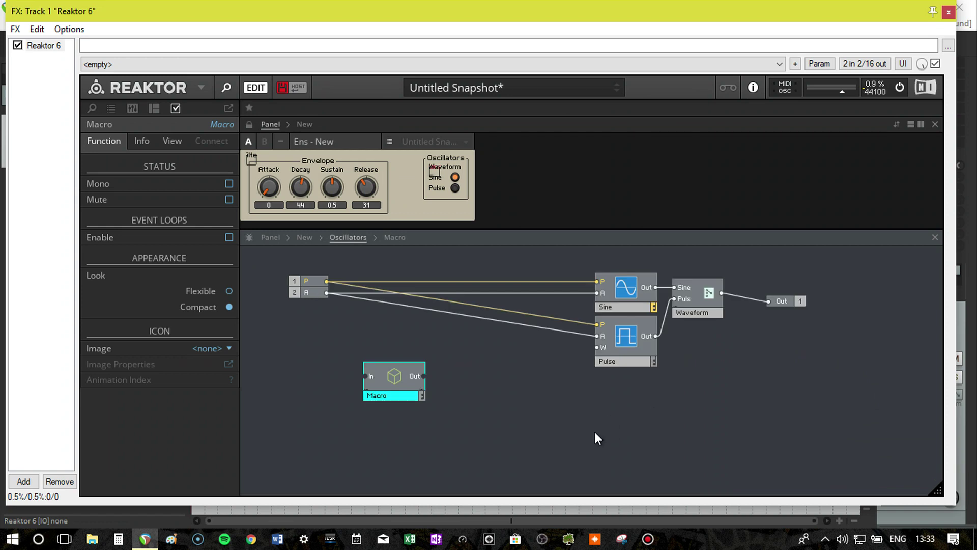
Step: Open and dismiss the new macro's context menu, then bring up the module list
right_click(389, 378)
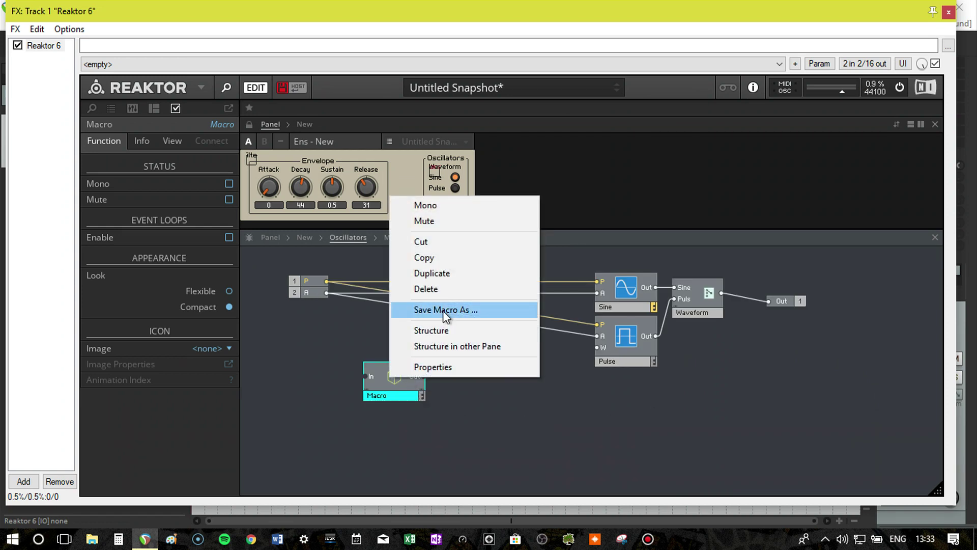
click(469, 403)
click(468, 403)
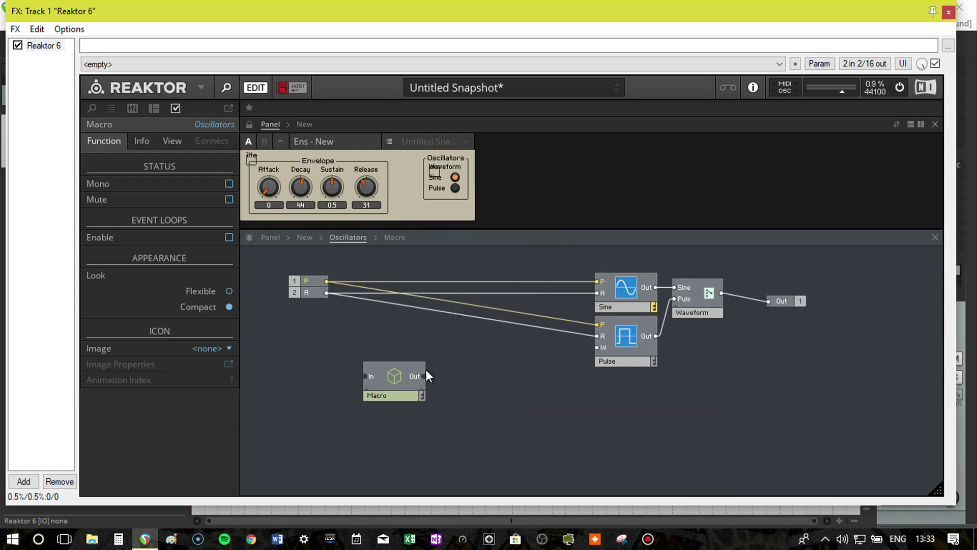
right_click(462, 396)
mouse_move(522, 244)
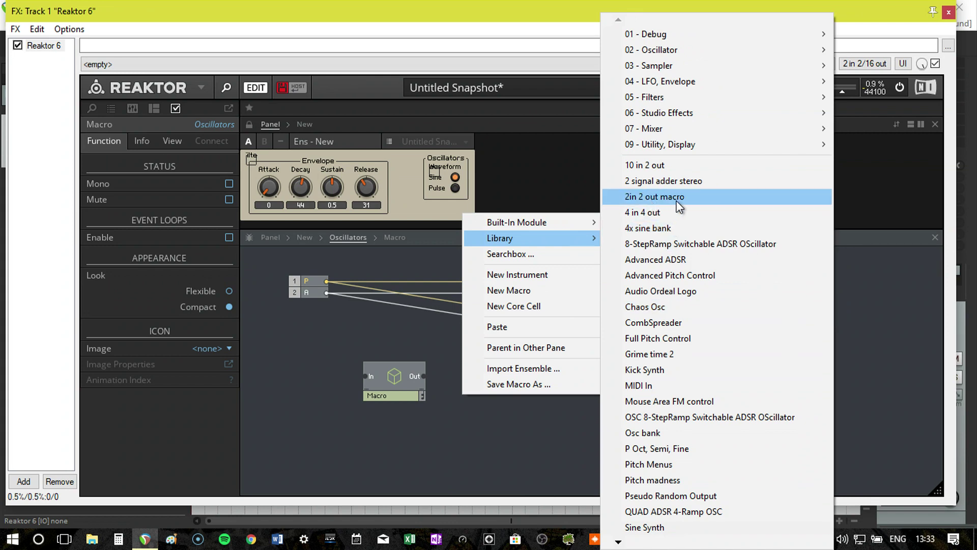
Step: Rename the new macro to 'Pitch Control'
click(521, 419)
click(389, 399)
click(389, 399)
text(Pitch)
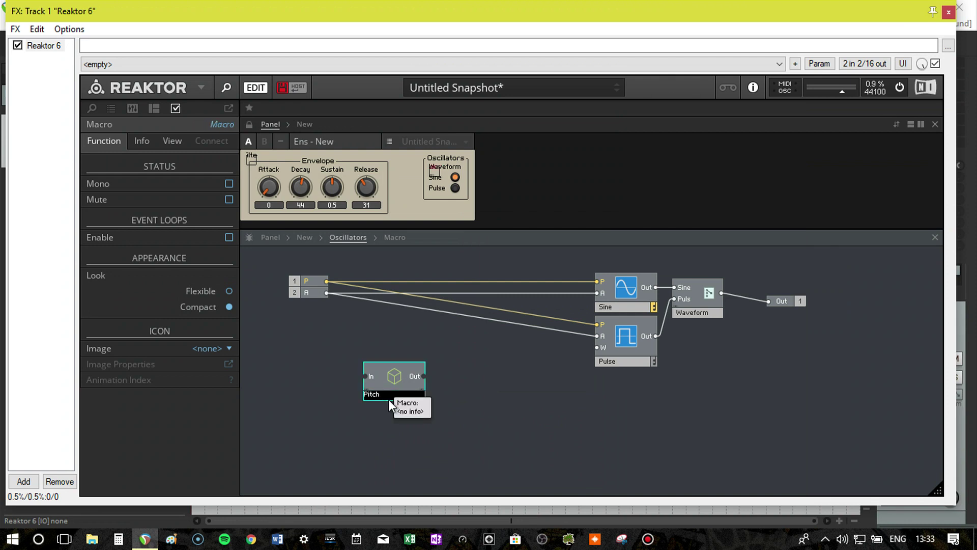
text( Control)
key(Return)
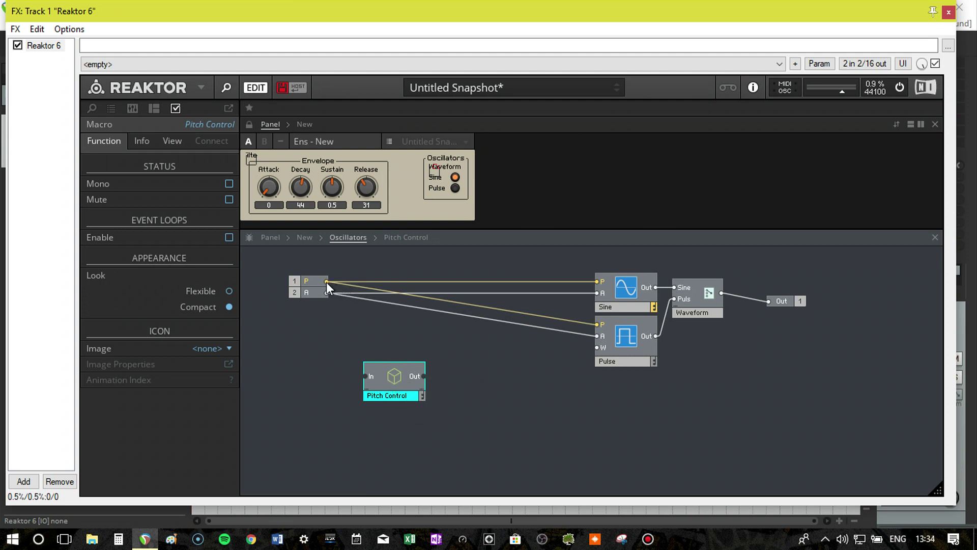
Step: Route the P input through Pitch Control into the oscillators' pitch inputs
drag(326, 281, 588, 285)
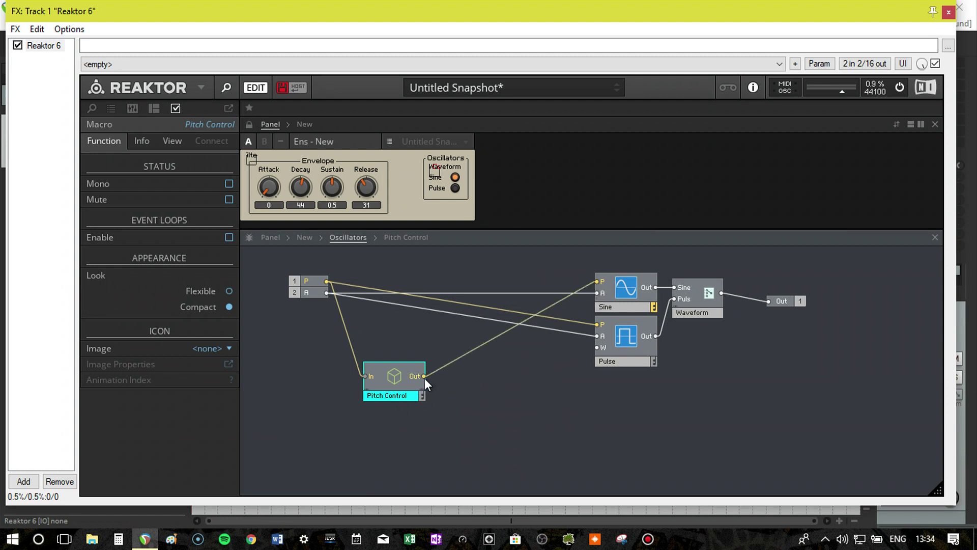
drag(424, 377, 598, 324)
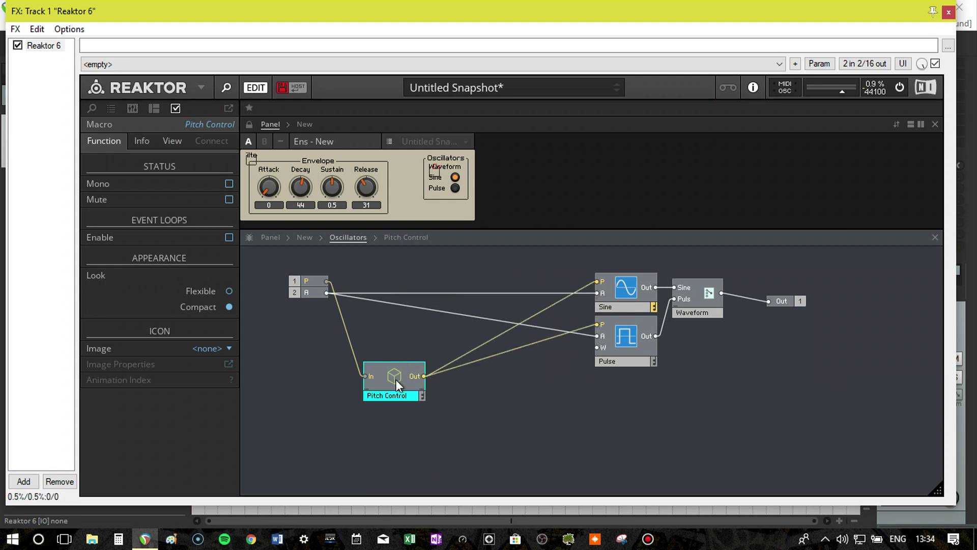
drag(396, 379, 423, 343)
Step: Inside the Pitch Control macro, add a Math Add module near In and wire In into its upper input
double_click(423, 343)
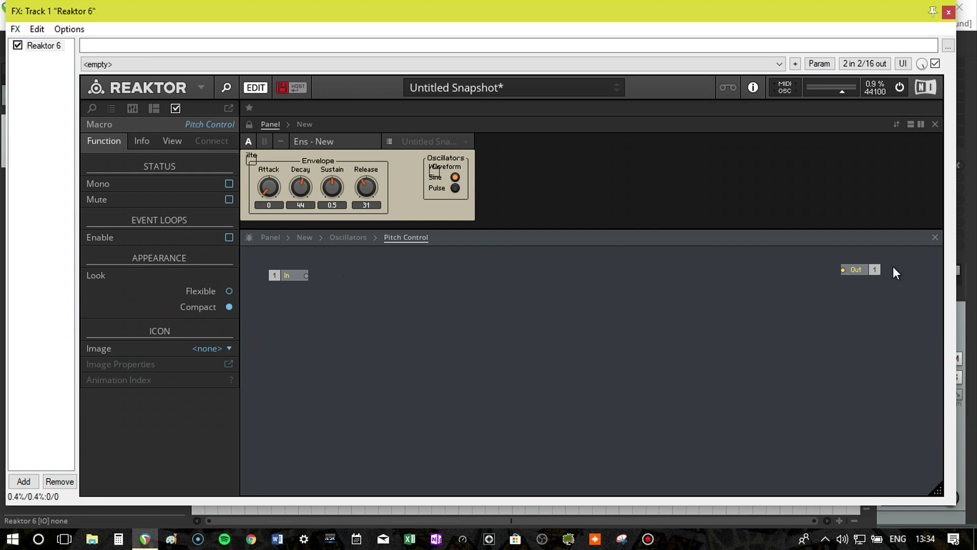
right_click(577, 314)
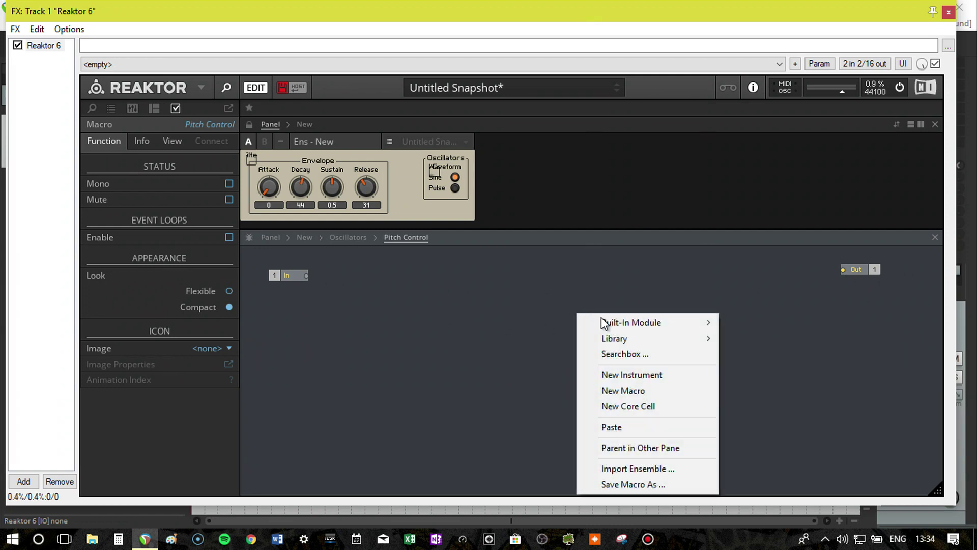
mouse_move(615, 320)
mouse_move(779, 129)
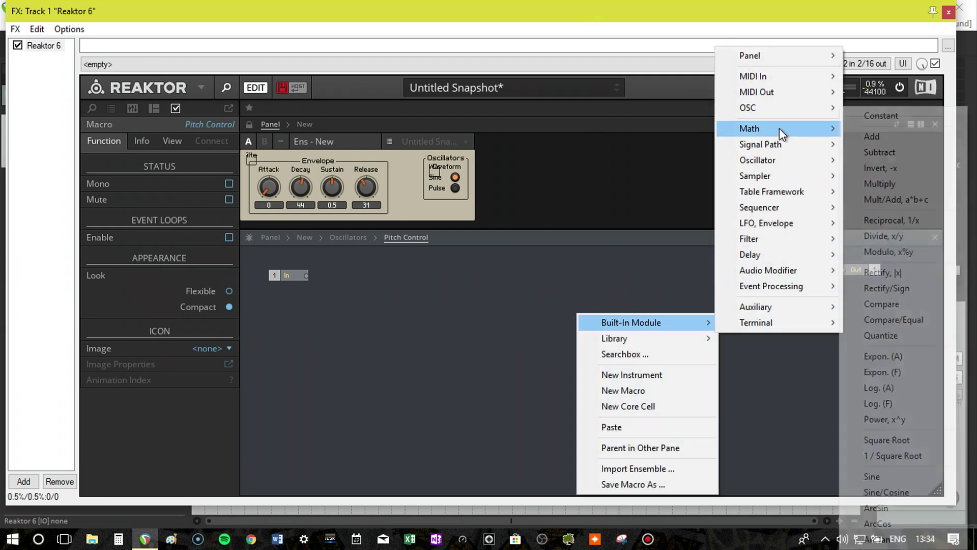
click(853, 133)
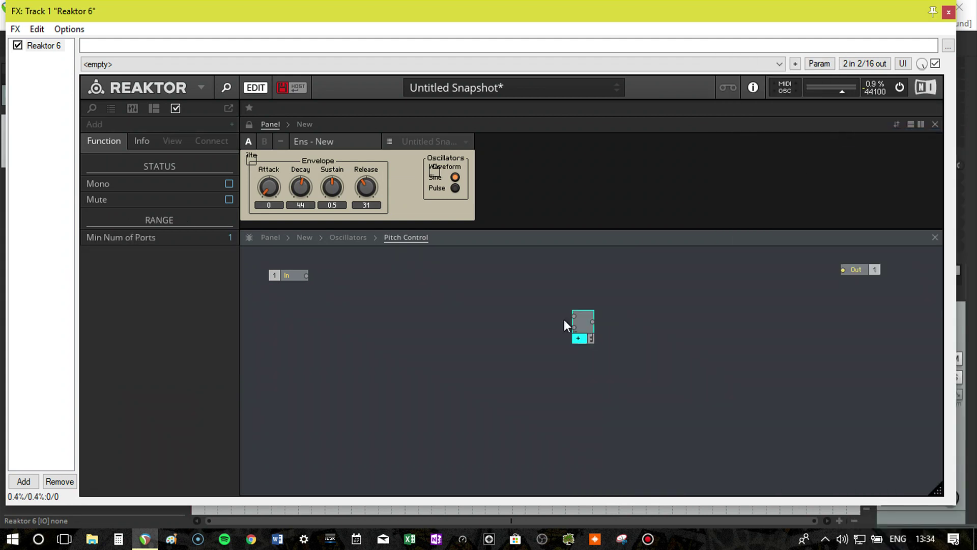
drag(579, 319, 404, 288)
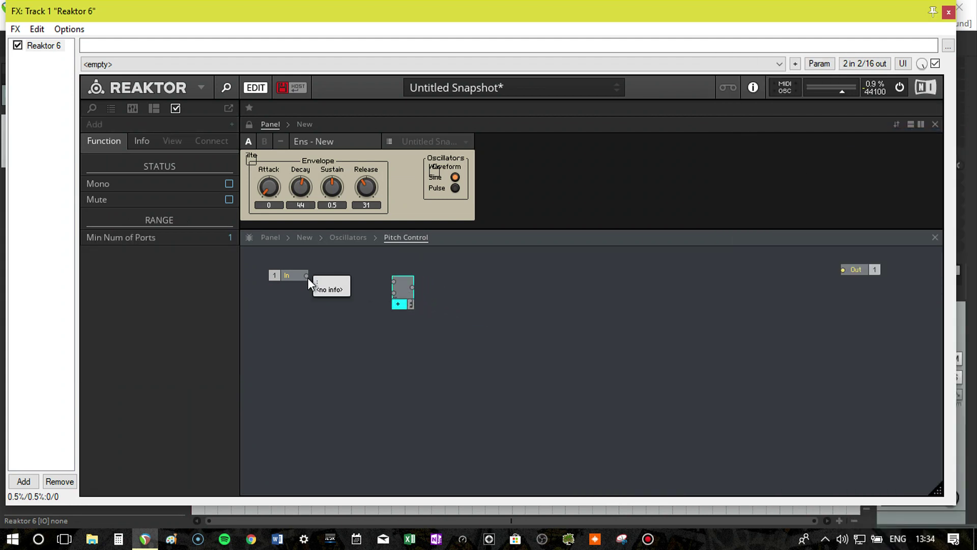
drag(307, 275, 857, 271)
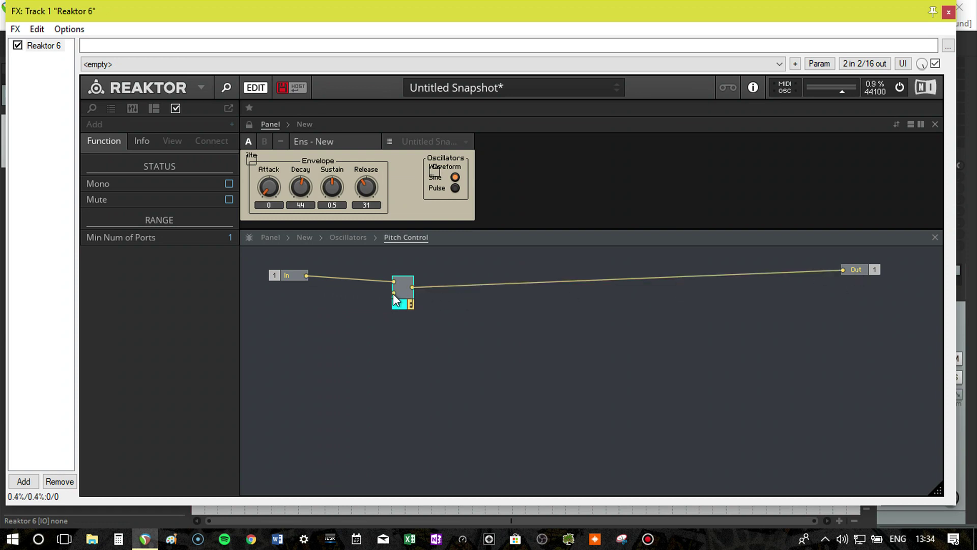
Step: Create a control on Add's lower input with Max 12, Min -12 and Step Size 1
right_click(393, 294)
click(426, 308)
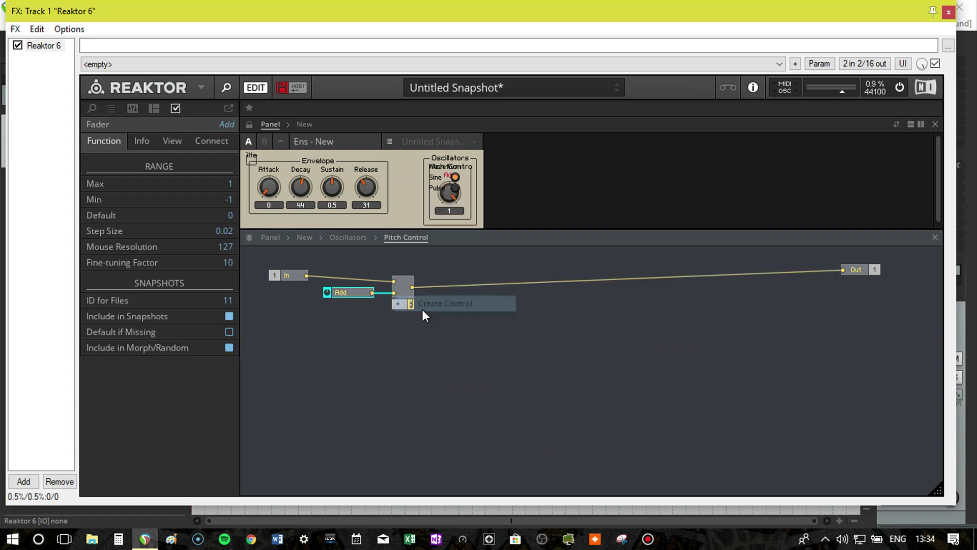
double_click(230, 184)
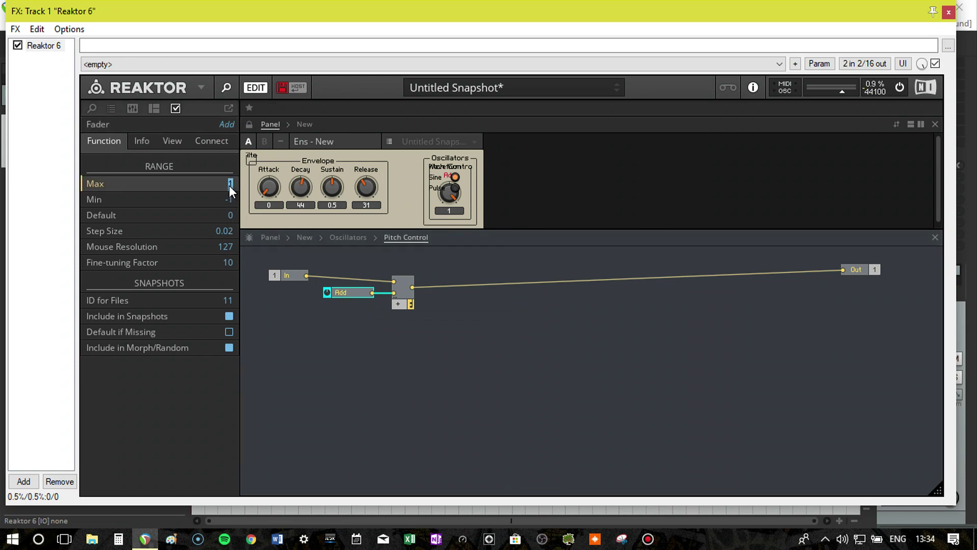
click(234, 199)
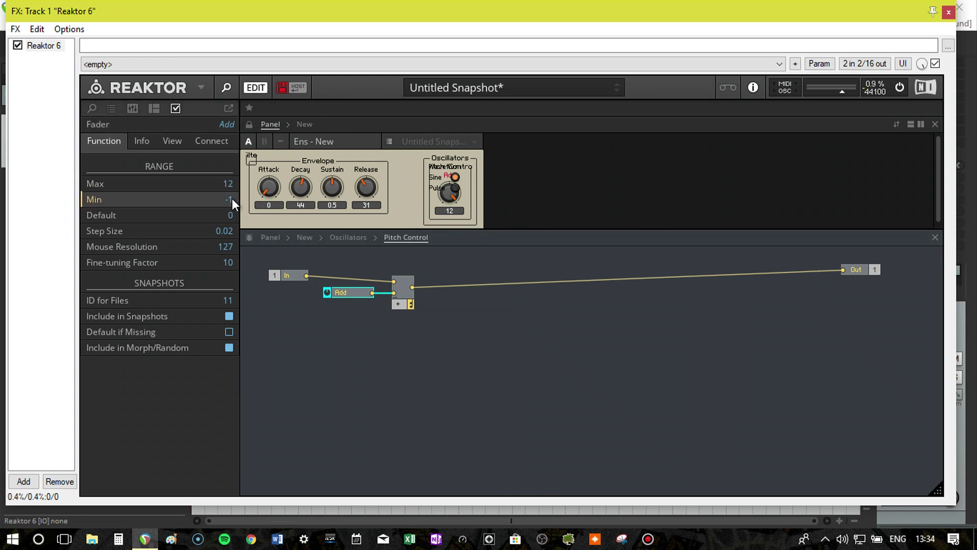
text(2)
key(Return)
click(227, 232)
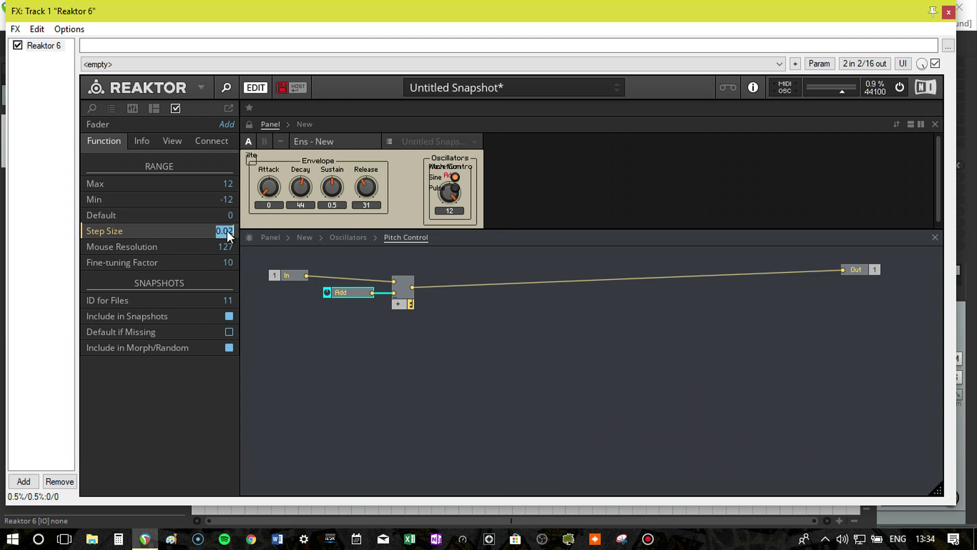
click(316, 363)
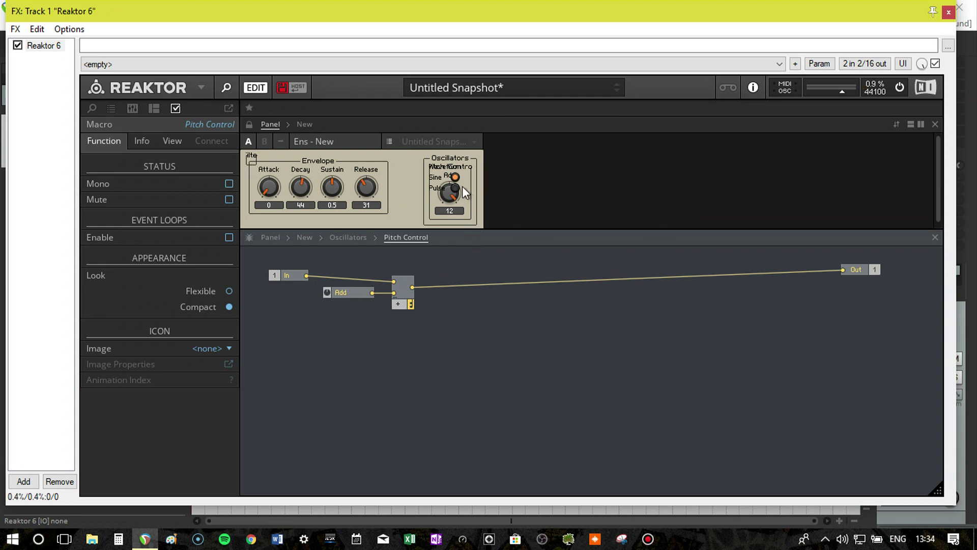
Step: Move the Waveform switch clear of the new knob, then reset the knob to its default 0 and test it
click(250, 124)
drag(451, 167, 505, 169)
click(249, 127)
click(346, 294)
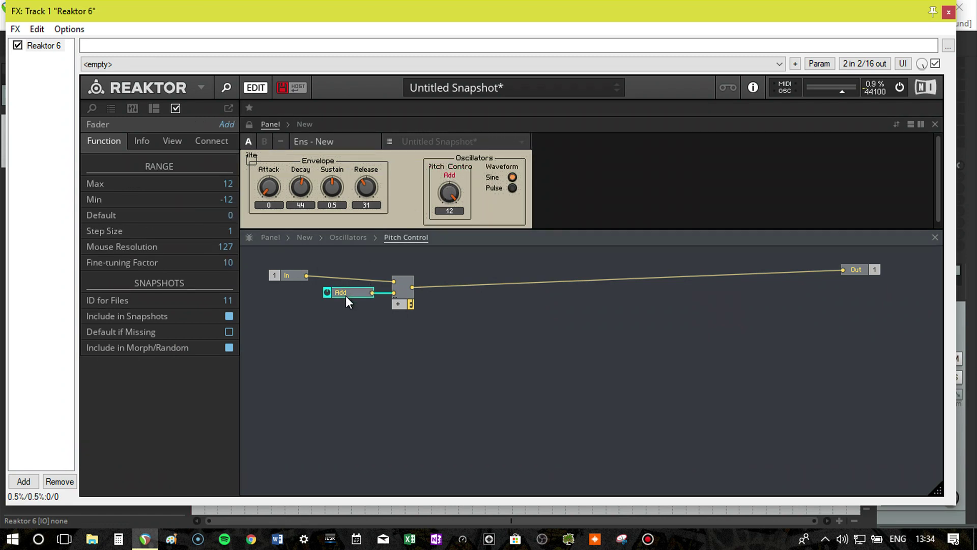
click(228, 215)
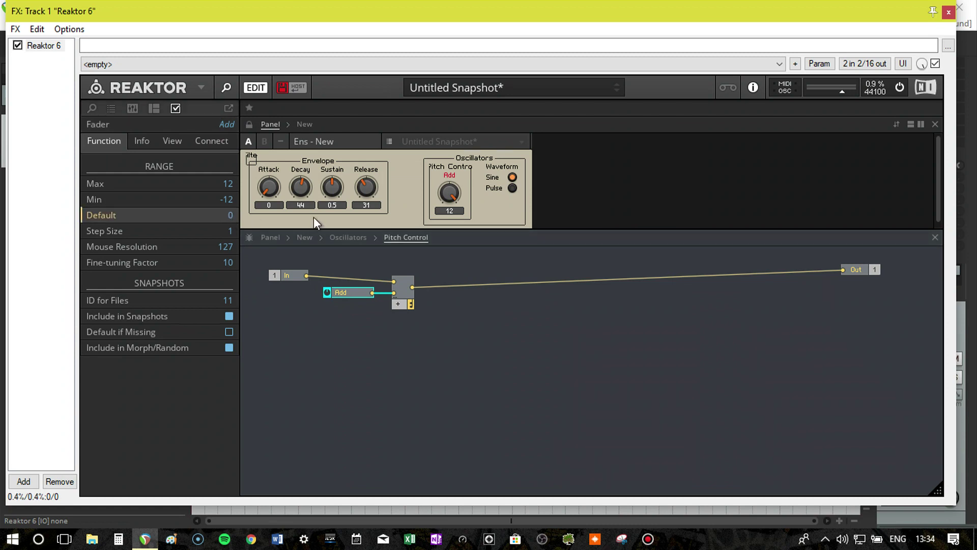
right_click(448, 197)
click(478, 206)
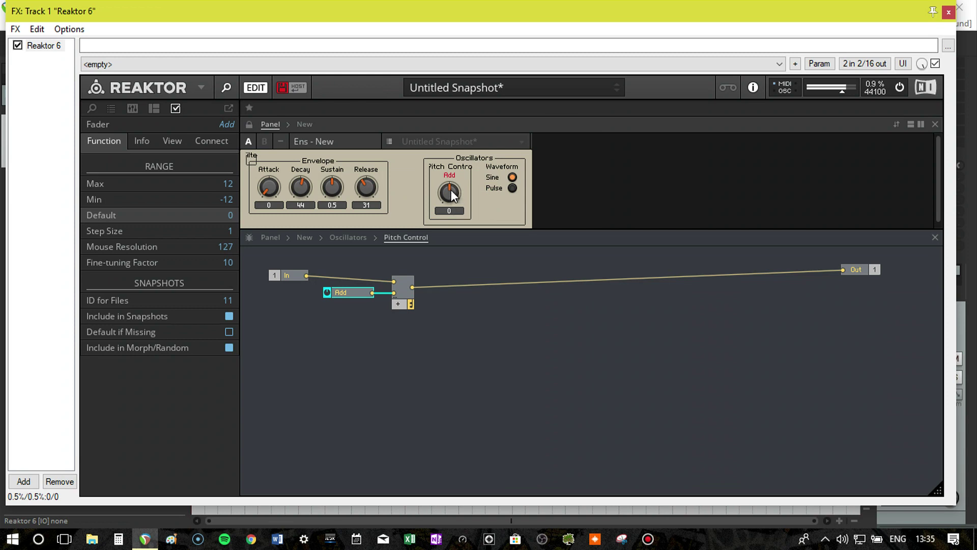
mouse_move(450, 194)
mouse_down()
mouse_move(453, 177)
mouse_move(454, 206)
mouse_move(447, 198)
mouse_up()
Step: Rename the new control 'Semitone' and tidy it beside the Add module
double_click(356, 291)
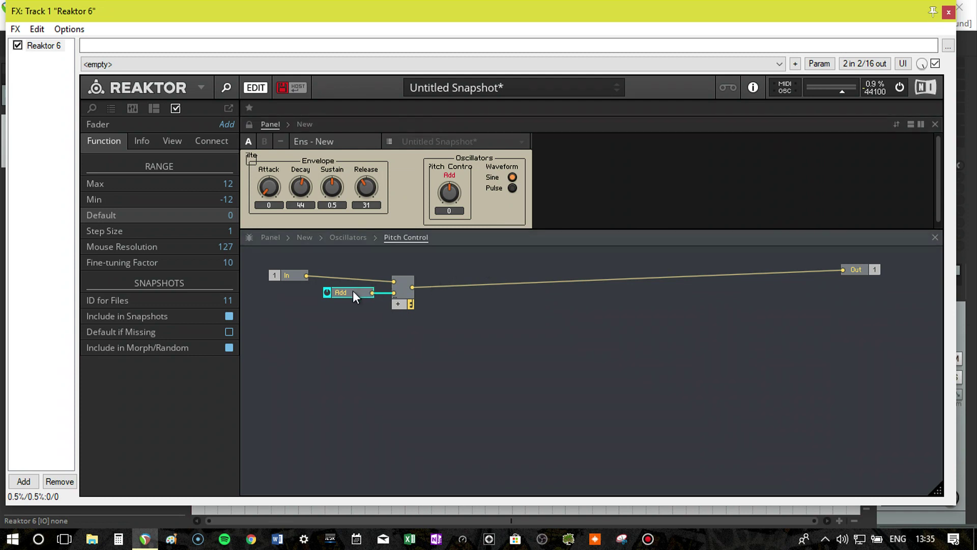
text(Semiton)
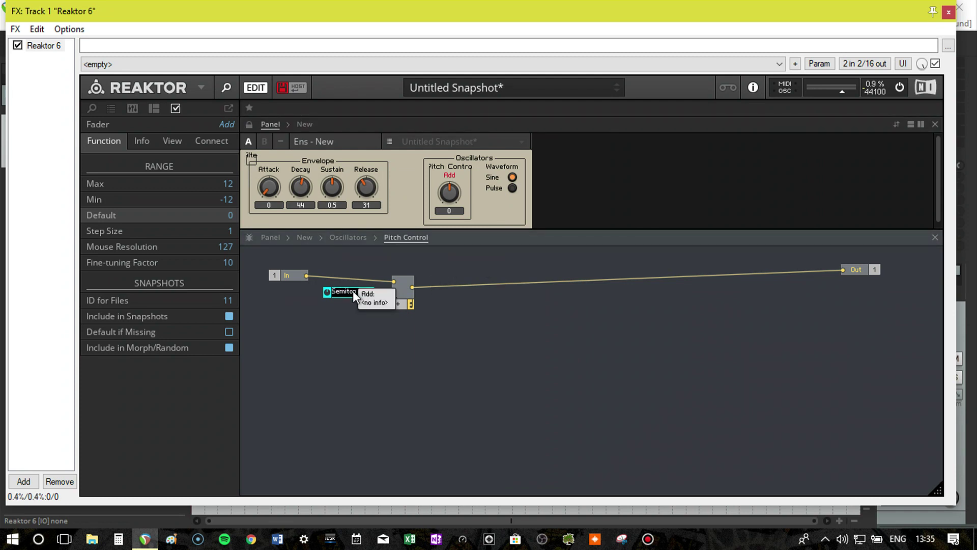
text(e)
key(Return)
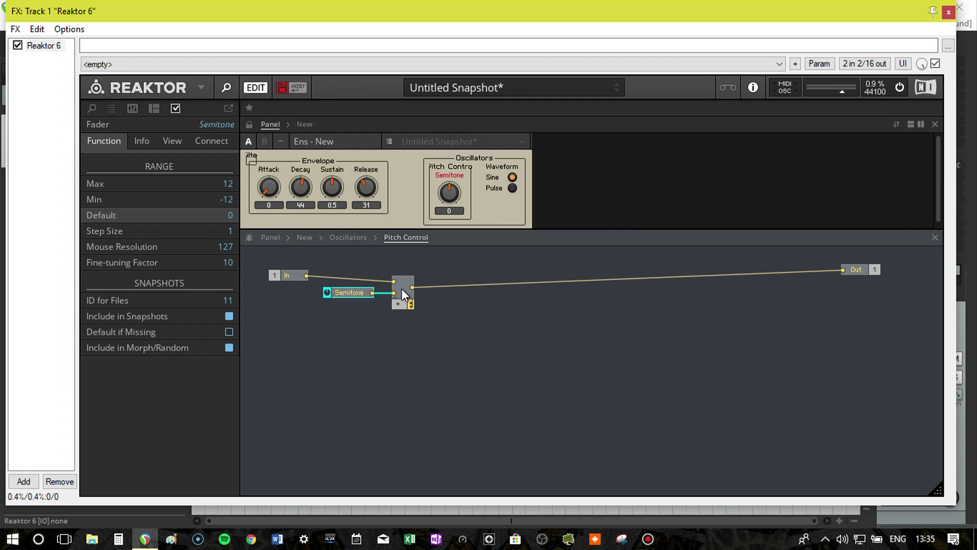
drag(401, 288, 365, 288)
click(451, 347)
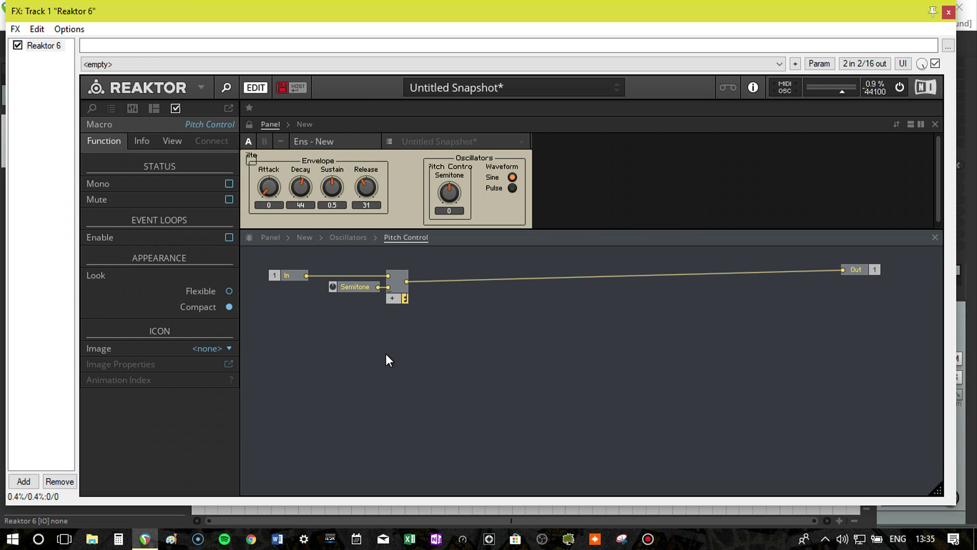
Step: Place a second Math Add module right of the first and feed the first Add's output into it
right_click(407, 349)
mouse_move(490, 176)
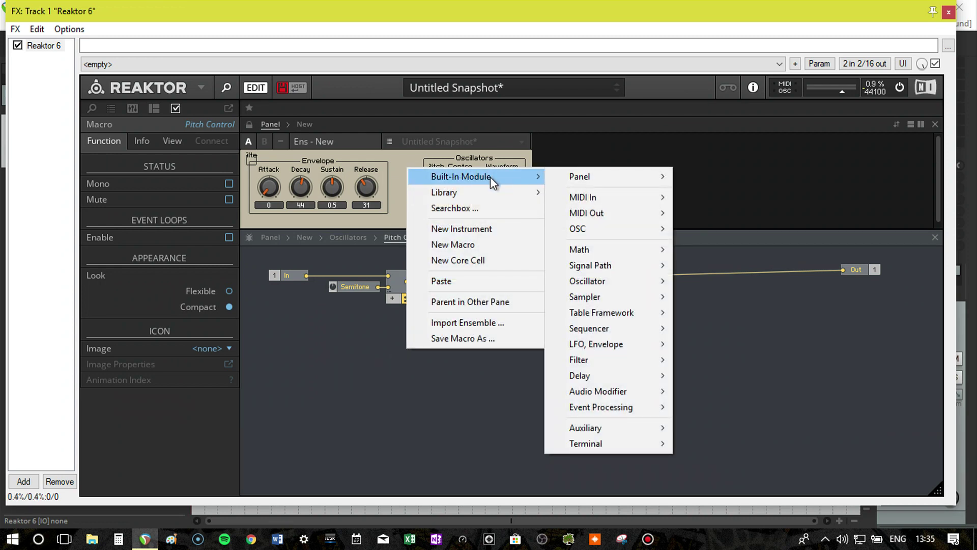
mouse_move(596, 249)
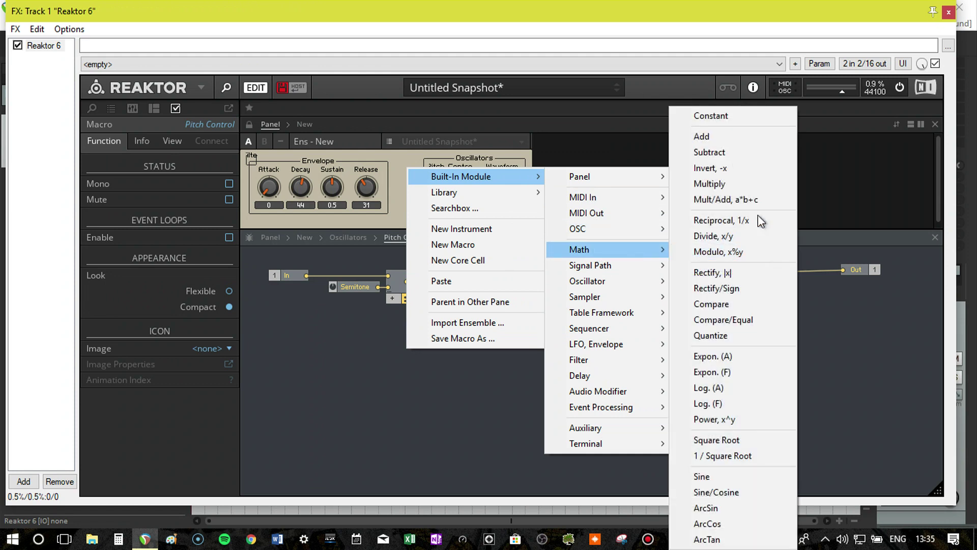
click(725, 136)
drag(422, 361, 487, 309)
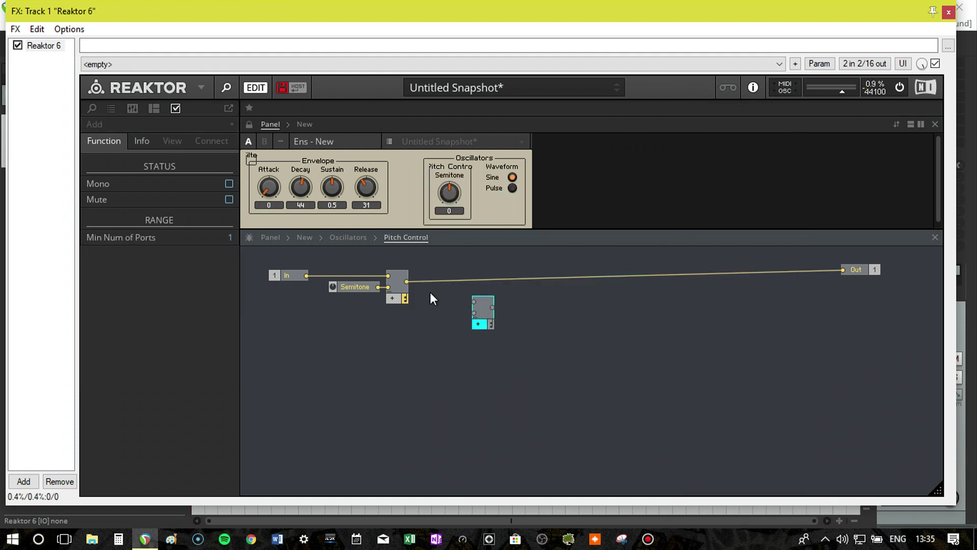
drag(406, 281, 843, 270)
Step: Create a control on the second Add's lower input, ranging -36 to 36 in steps of 12
right_click(473, 315)
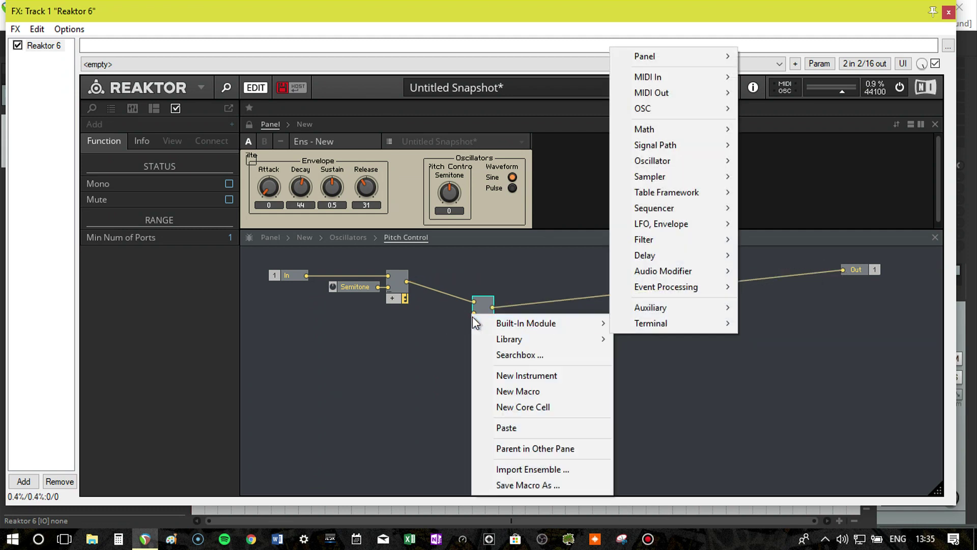
click(472, 316)
right_click(476, 313)
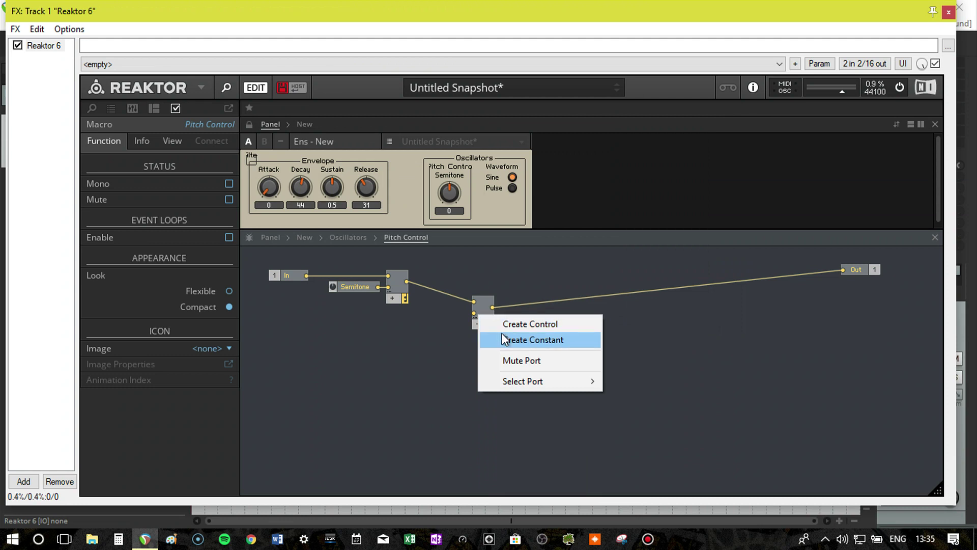
click(488, 325)
drag(442, 313, 448, 331)
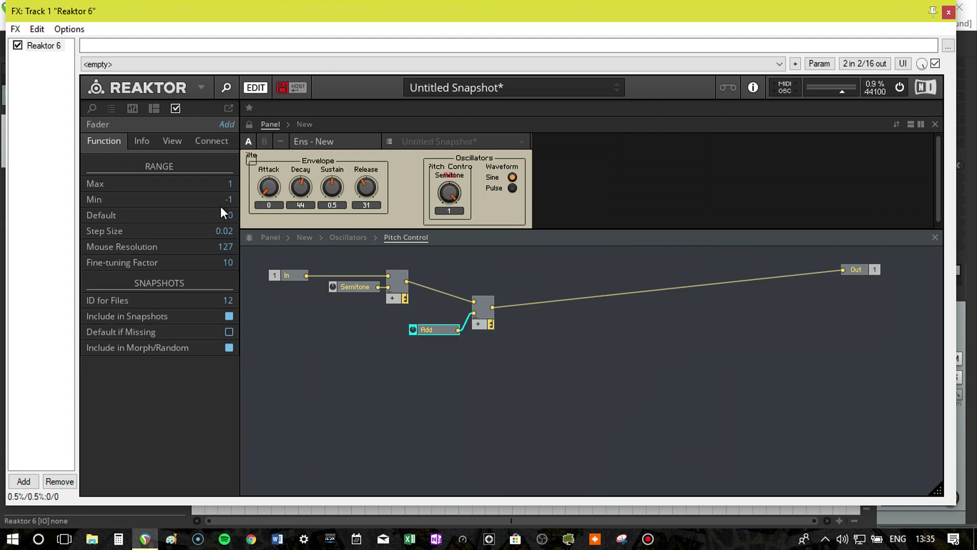
double_click(231, 187)
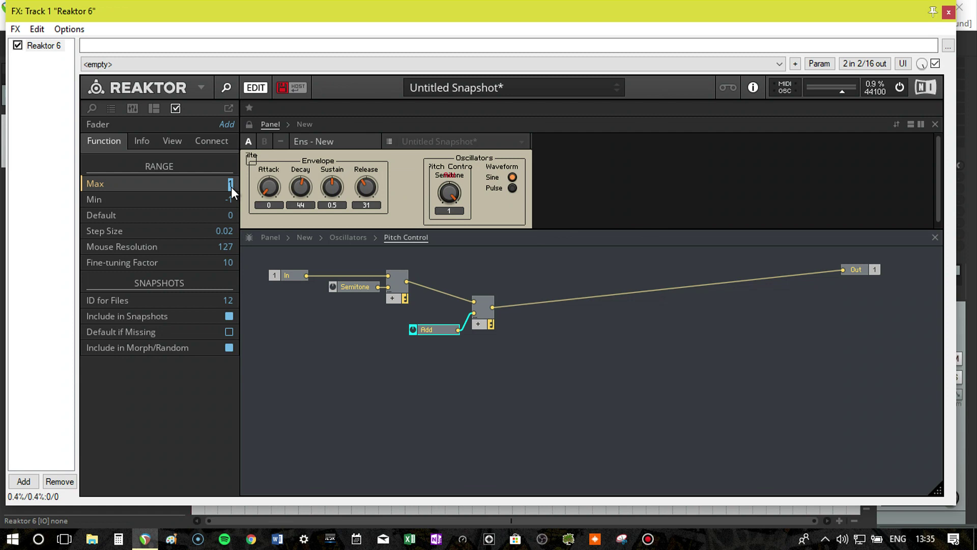
double_click(230, 200)
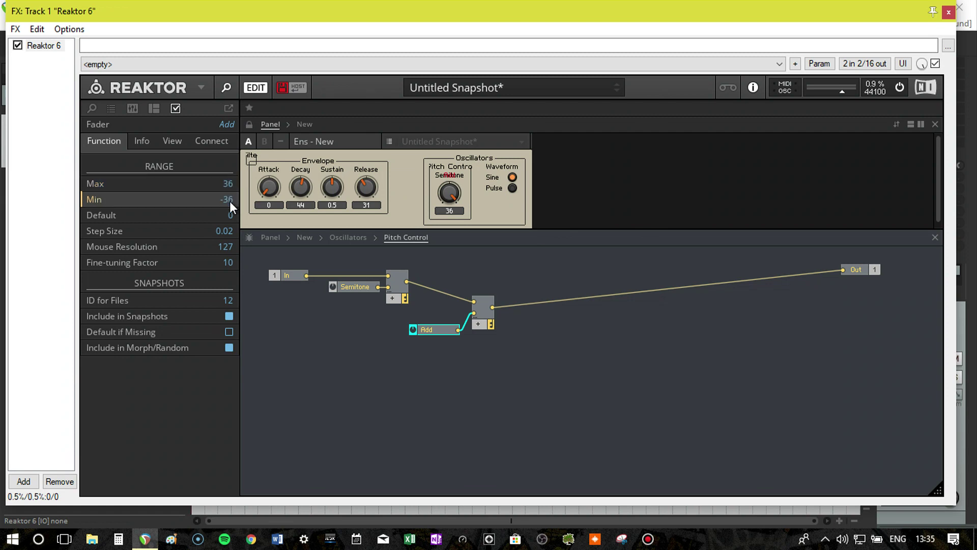
double_click(224, 233)
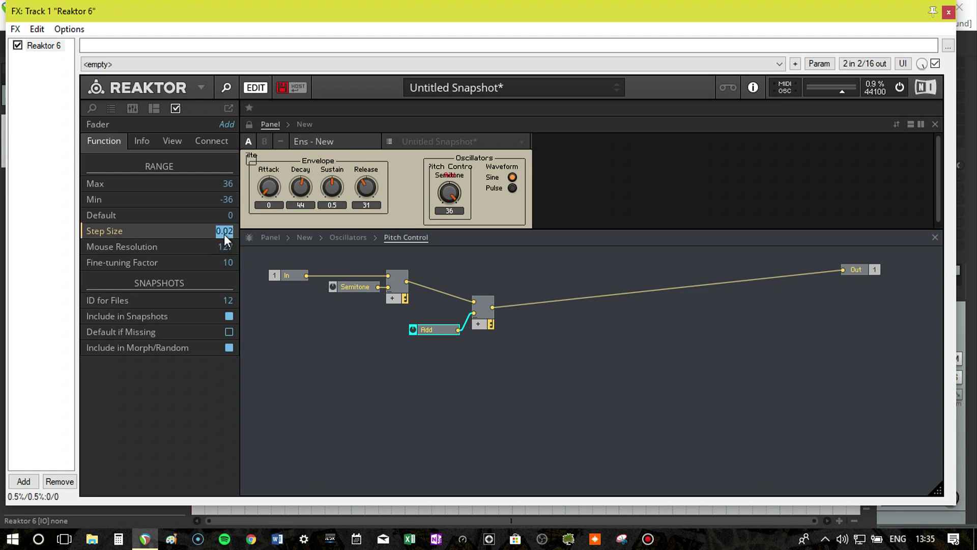
click(340, 349)
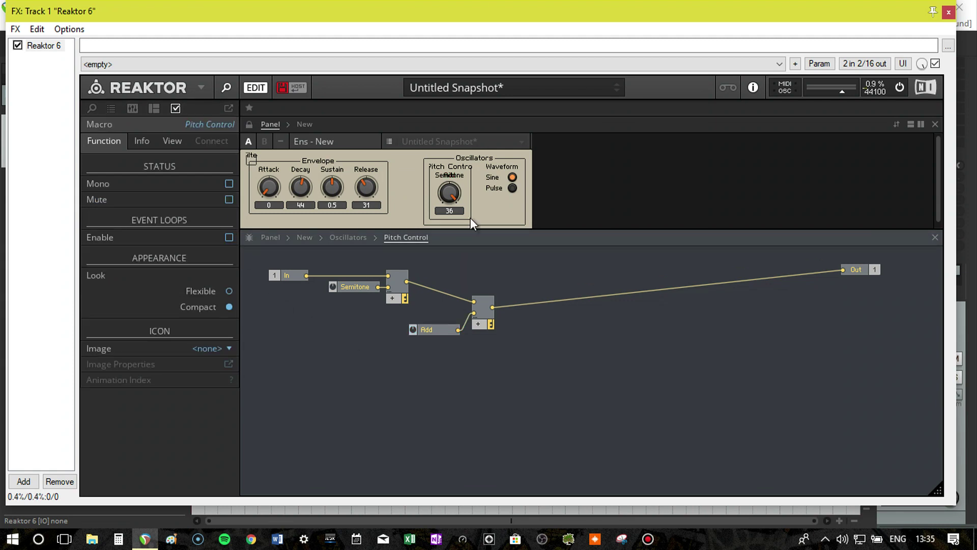
Step: On the panel, move the Waveform switch right and space the new knob apart from Semitone
click(249, 124)
drag(508, 171, 659, 168)
drag(452, 175, 497, 179)
Step: Rename the new fader 'Octave', correcting the 'Octacve' typo
double_click(432, 328)
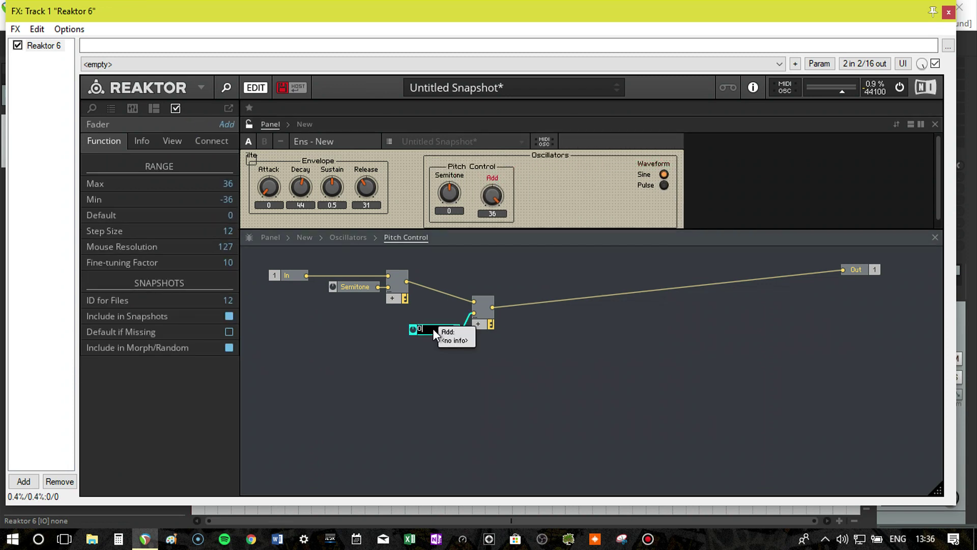
click(455, 374)
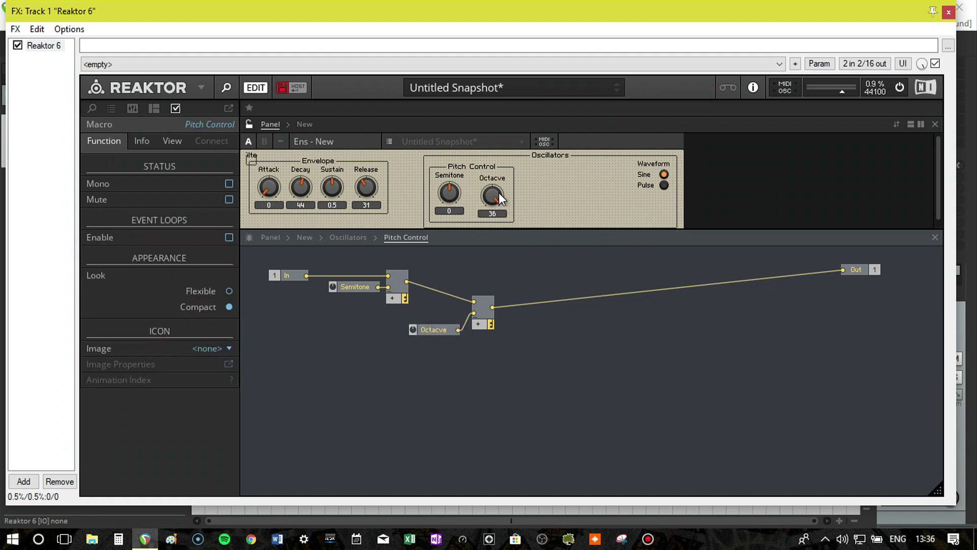
click(434, 329)
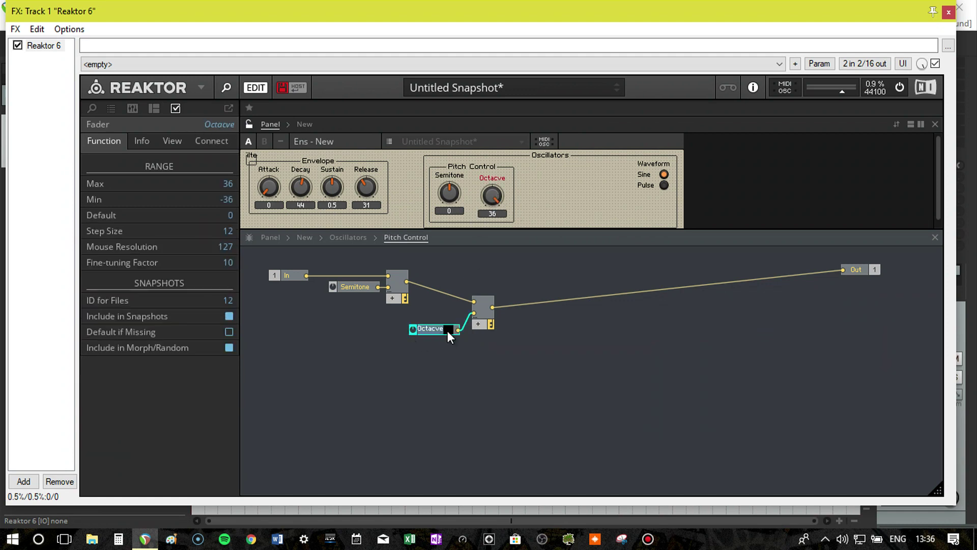
click(435, 330)
key(BackSpace)
click(455, 370)
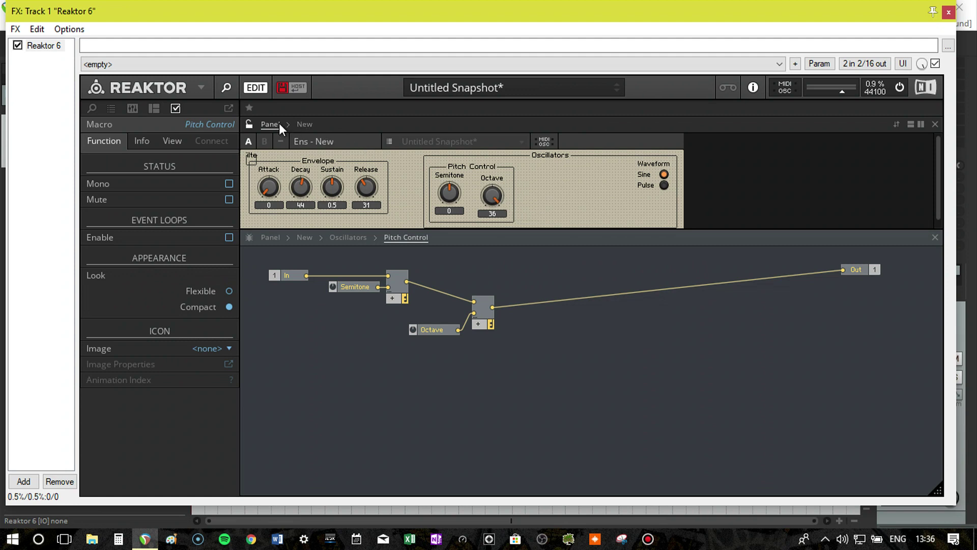
Step: Test the Octave knob on the panel and shift the Octave module left in the structure
click(257, 132)
click(497, 194)
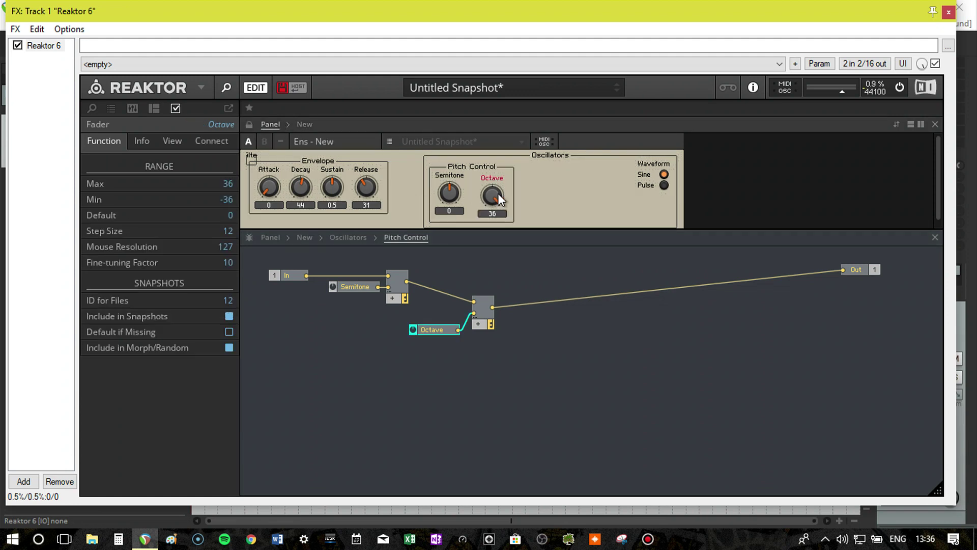
drag(499, 220, 489, 264)
drag(499, 182, 498, 194)
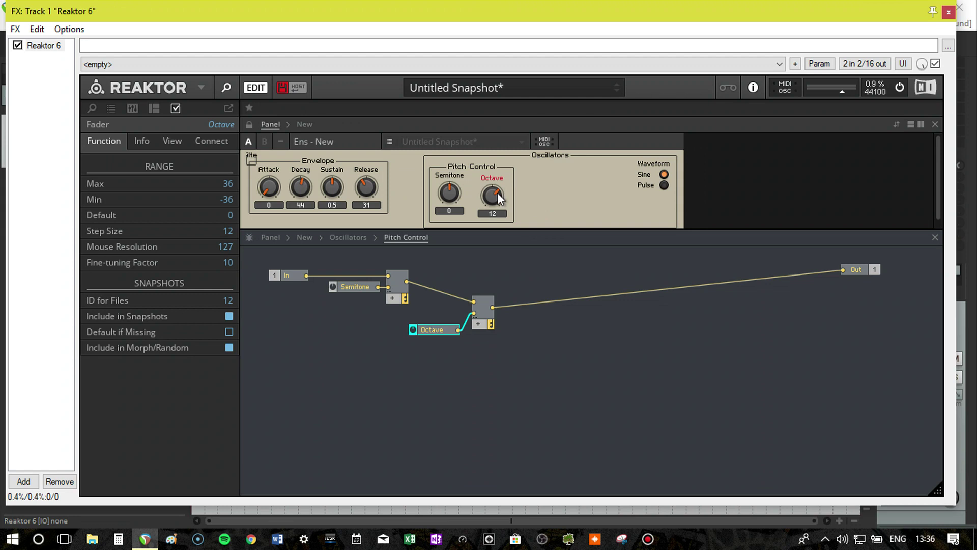
click(439, 357)
right_click(358, 356)
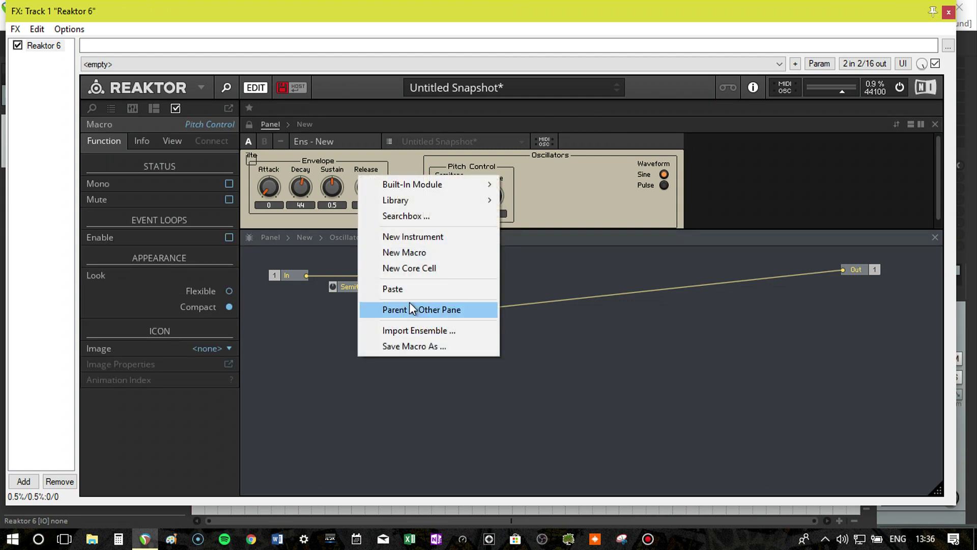
click(446, 371)
drag(432, 327, 404, 328)
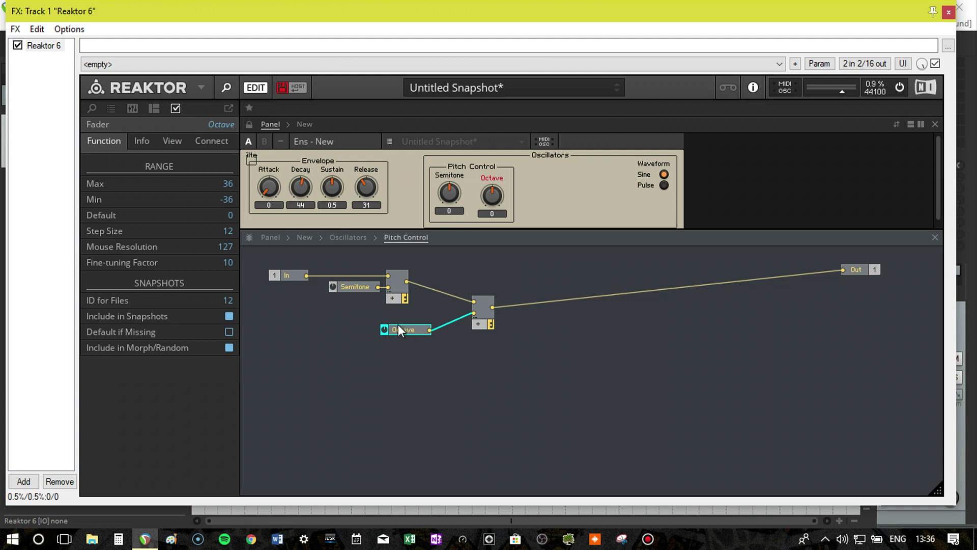
Step: Set the Octave fader to Max 3, Min -3, Step Size 1, then turn it up to 3
double_click(224, 184)
text(3)
double_click(227, 199)
key(BackSpace)
double_click(231, 231)
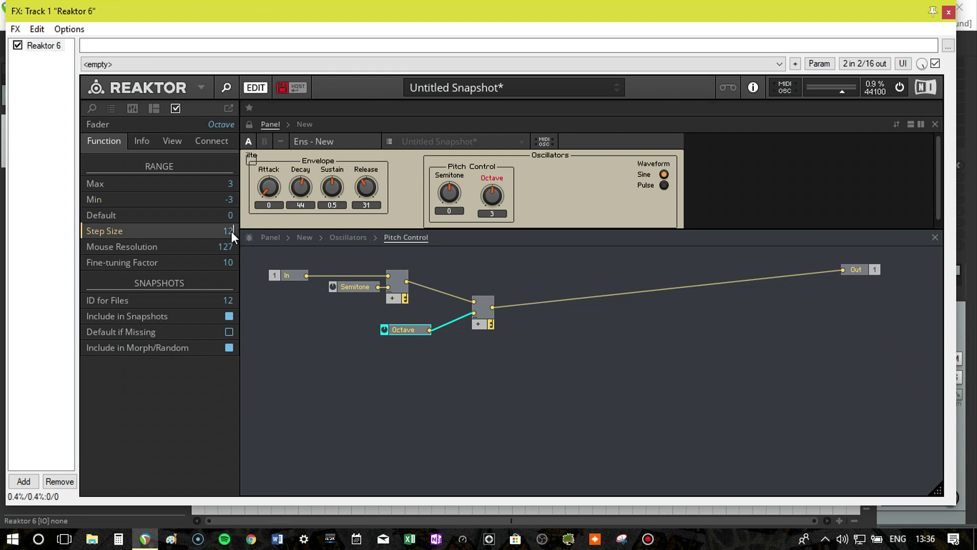
click(328, 363)
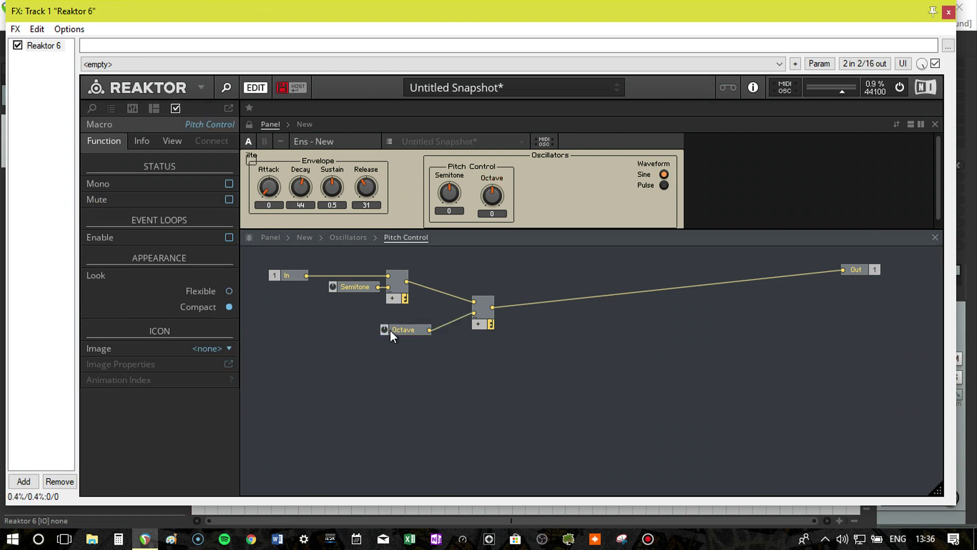
mouse_move(496, 200)
mouse_down()
mouse_move(498, 183)
mouse_move(487, 197)
mouse_up()
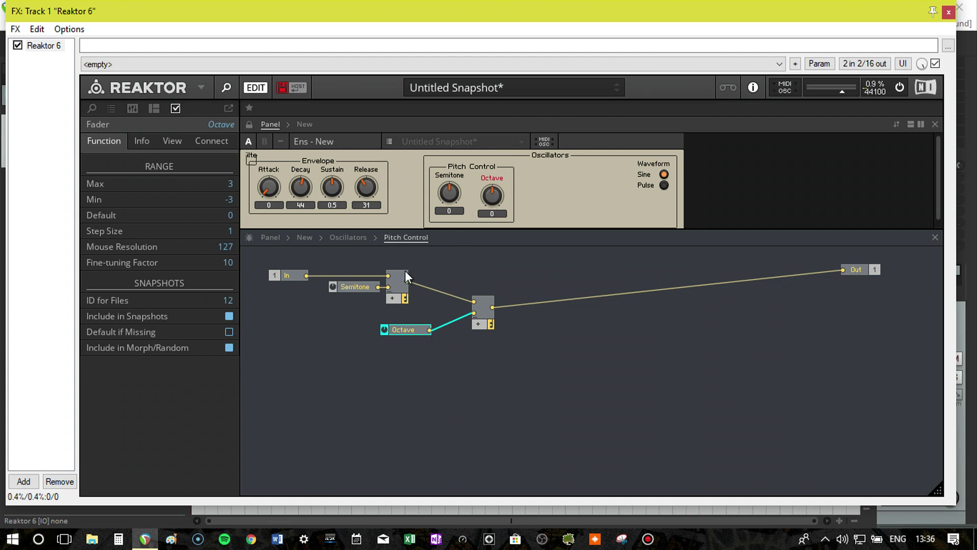
drag(489, 197, 500, 141)
Step: Insert a Math Multiply module beside Octave, with Octave wired into it
right_click(426, 351)
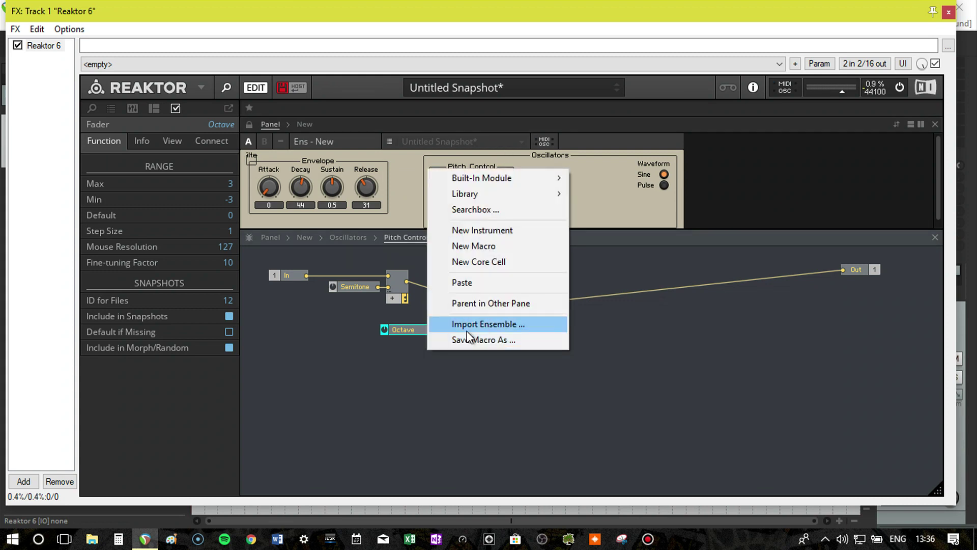
mouse_move(500, 180)
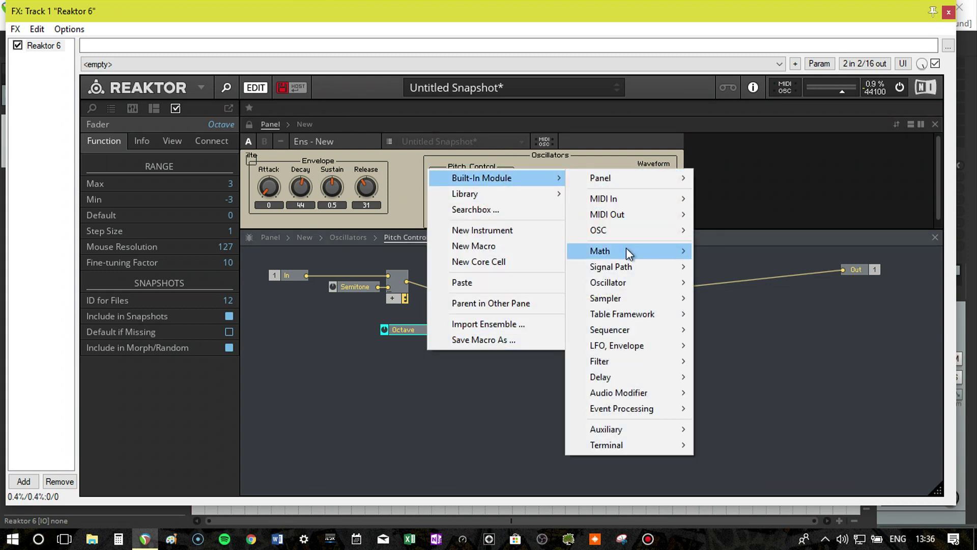
mouse_move(662, 250)
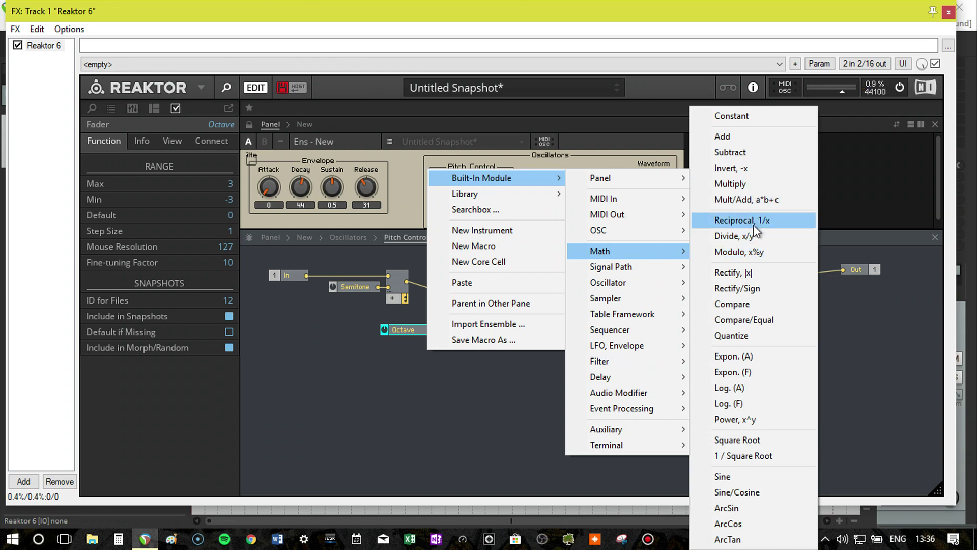
click(749, 185)
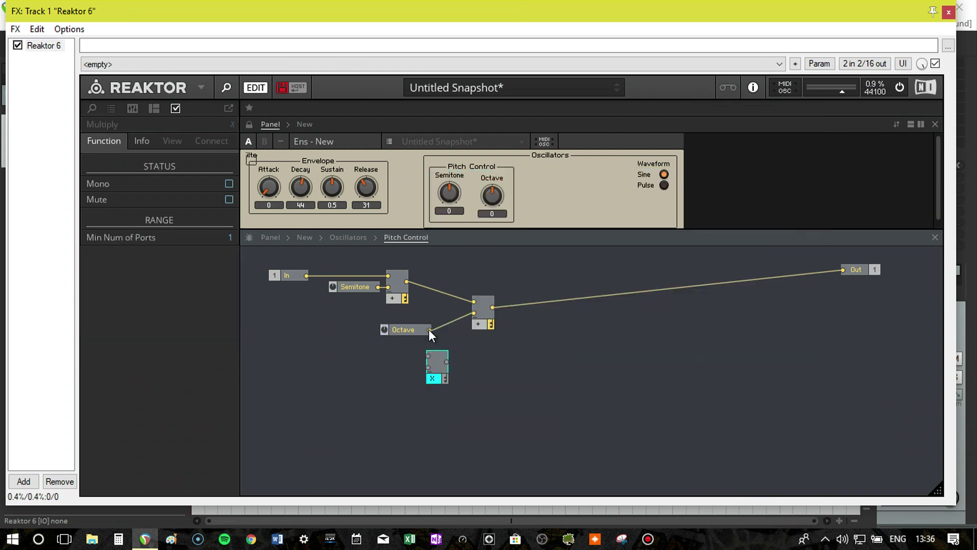
drag(431, 358, 474, 313)
Step: Feed a constant 12 into the multiplier's other input and test the Octave scaling
right_click(443, 348)
click(467, 372)
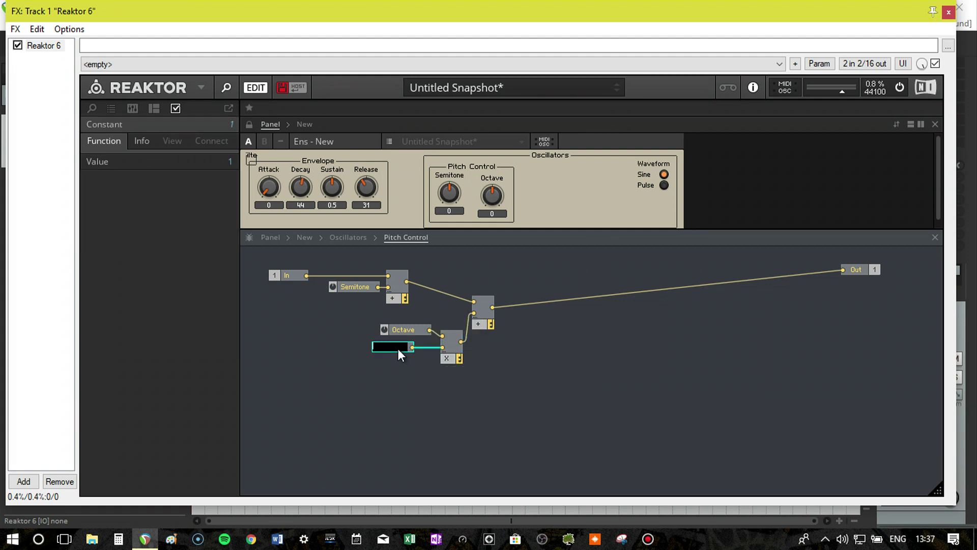
text(12)
click(408, 373)
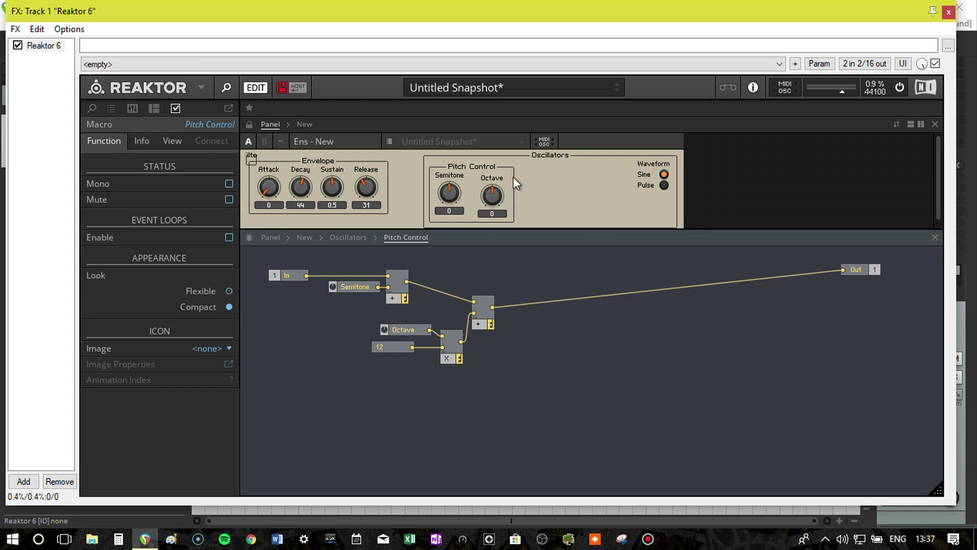
drag(495, 198, 515, 191)
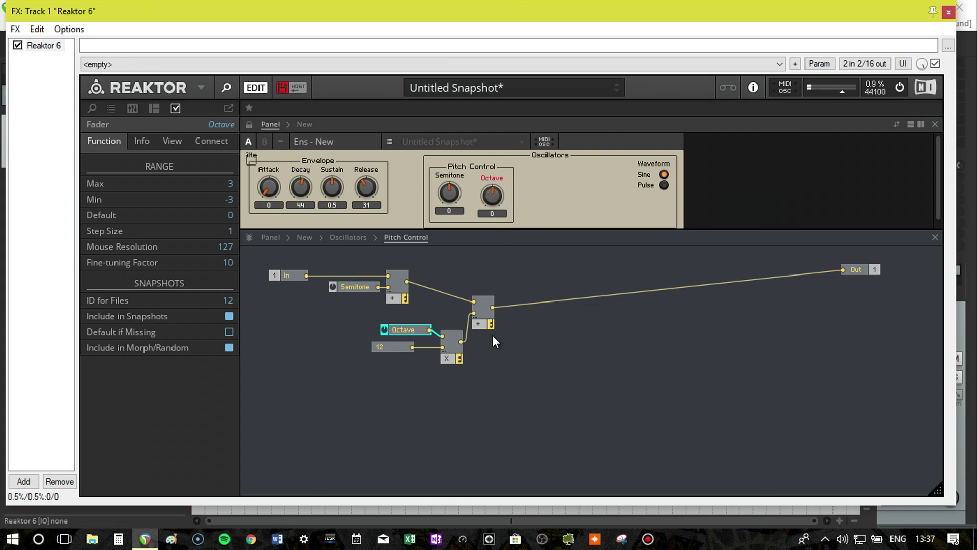
mouse_move(417, 329)
mouse_down()
mouse_move(395, 328)
mouse_move(416, 333)
mouse_up()
Step: Move the Octave, 12 constant and multiplier modules up together, then set Octave to 2
click(395, 347)
shift+click(390, 334)
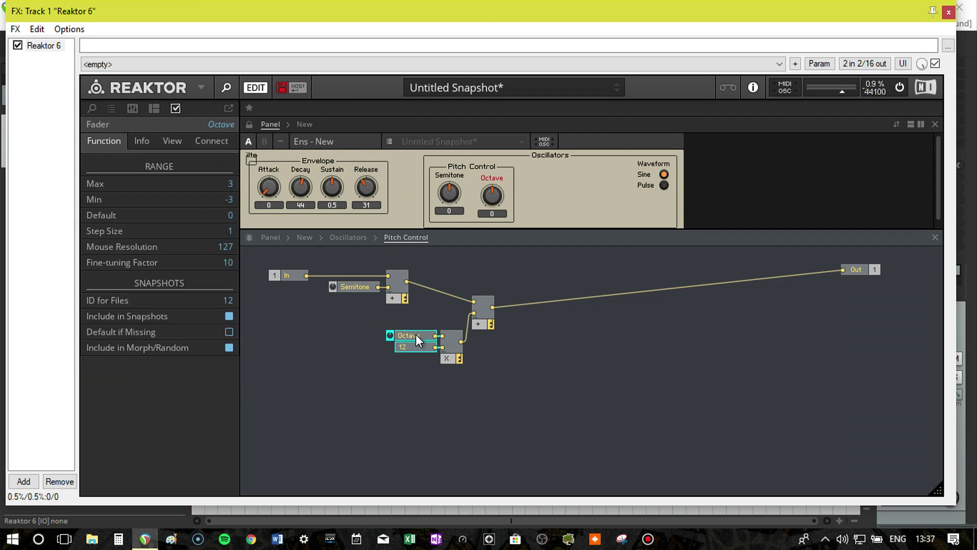
shift+click(451, 354)
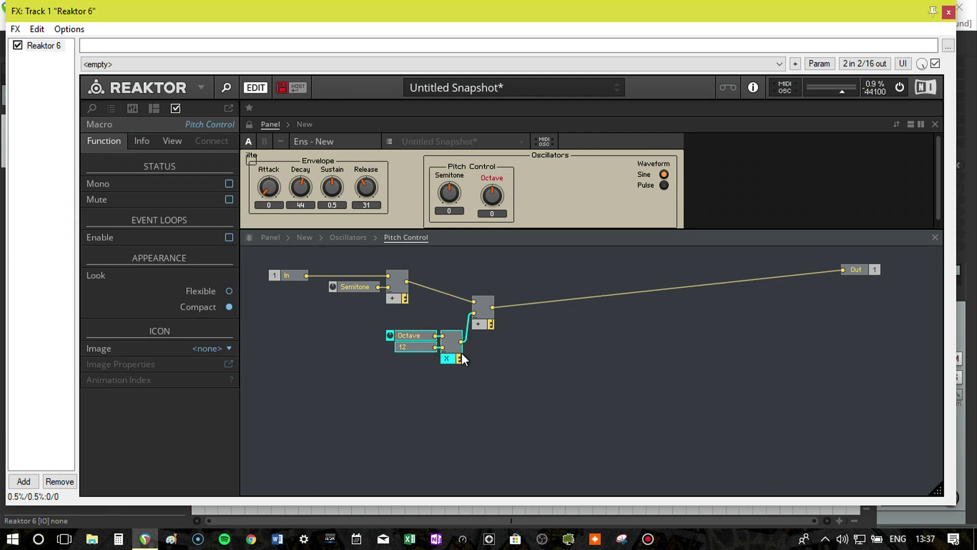
drag(451, 356, 456, 334)
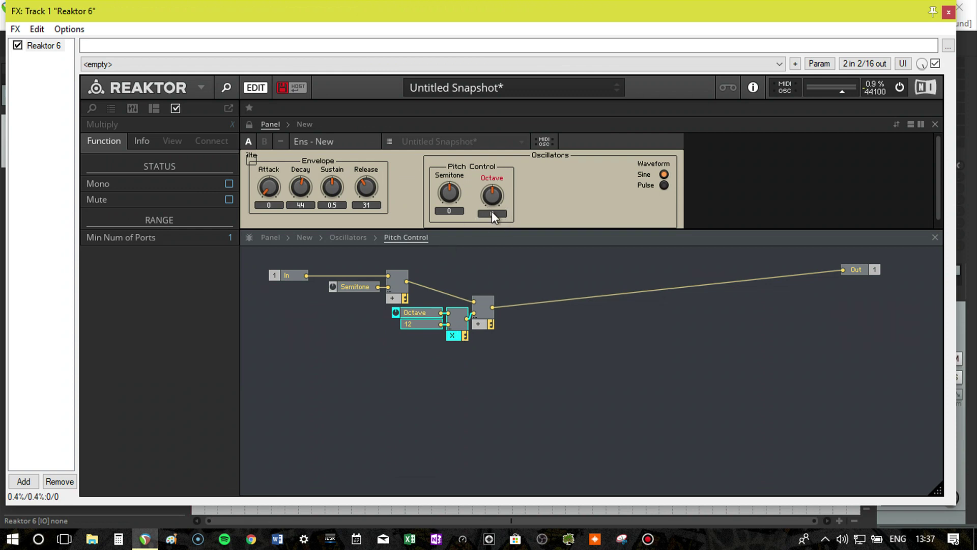
mouse_move(498, 213)
mouse_down()
mouse_move(486, 198)
mouse_move(494, 171)
mouse_move(491, 200)
mouse_up()
Step: Raise the second adder in line and box-select all six Pitch Control modules
click(462, 396)
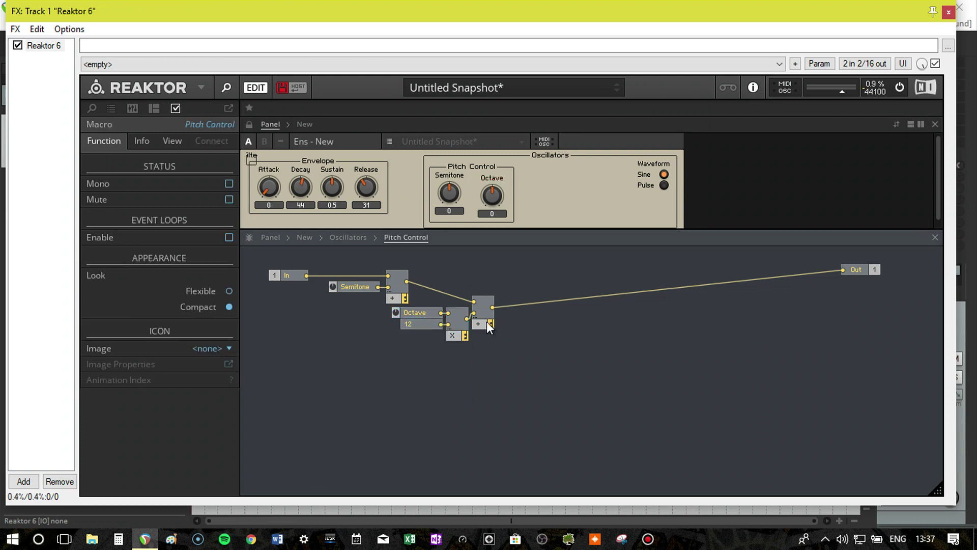
drag(490, 324, 492, 304)
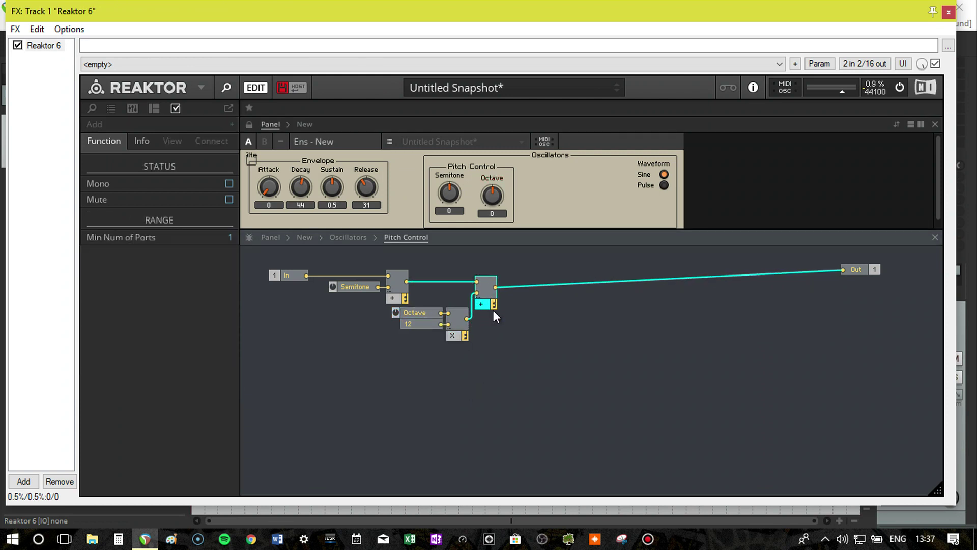
click(502, 336)
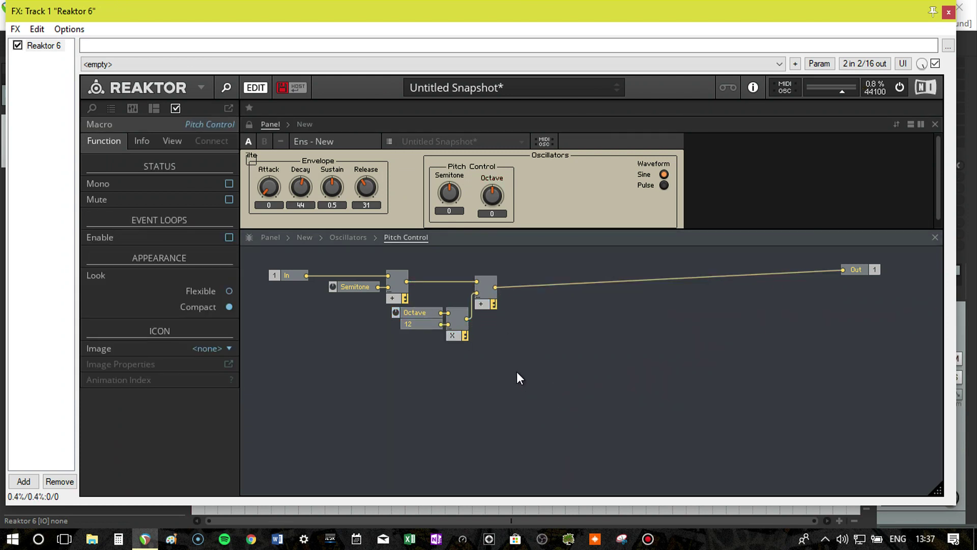
click(353, 285)
click(493, 195)
click(604, 390)
drag(603, 409, 356, 277)
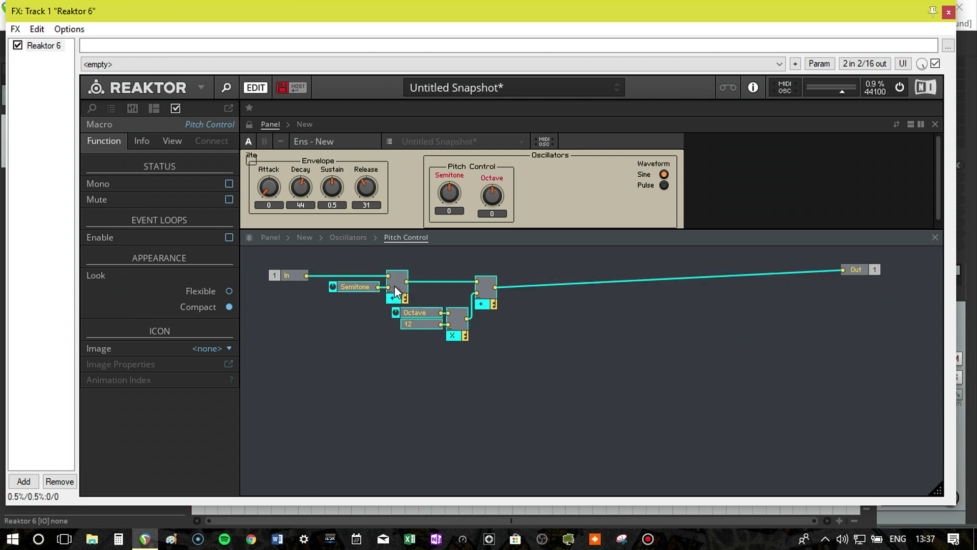
click(569, 297)
Step: Add a third Add module fed by the second adder, with a new control on its other input
right_click(613, 308)
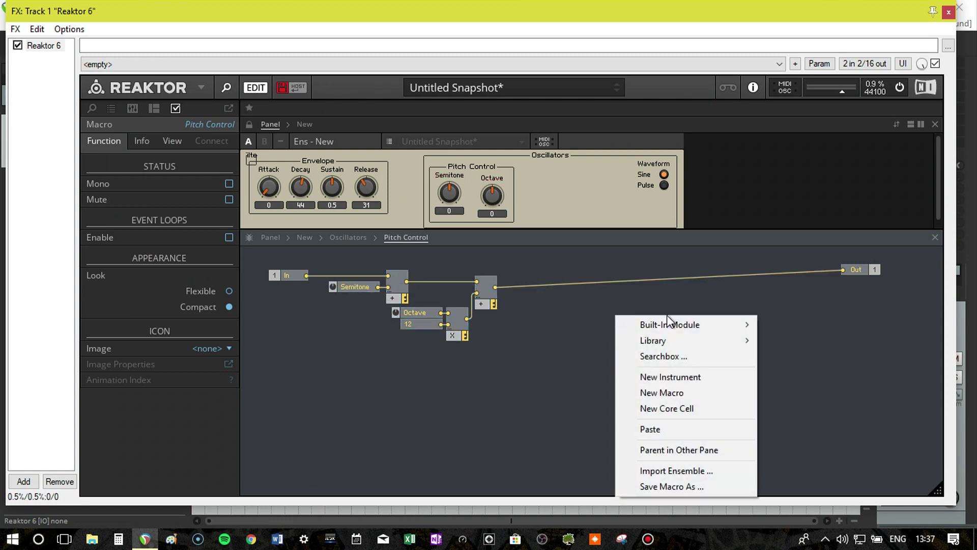
mouse_move(677, 324)
mouse_move(810, 130)
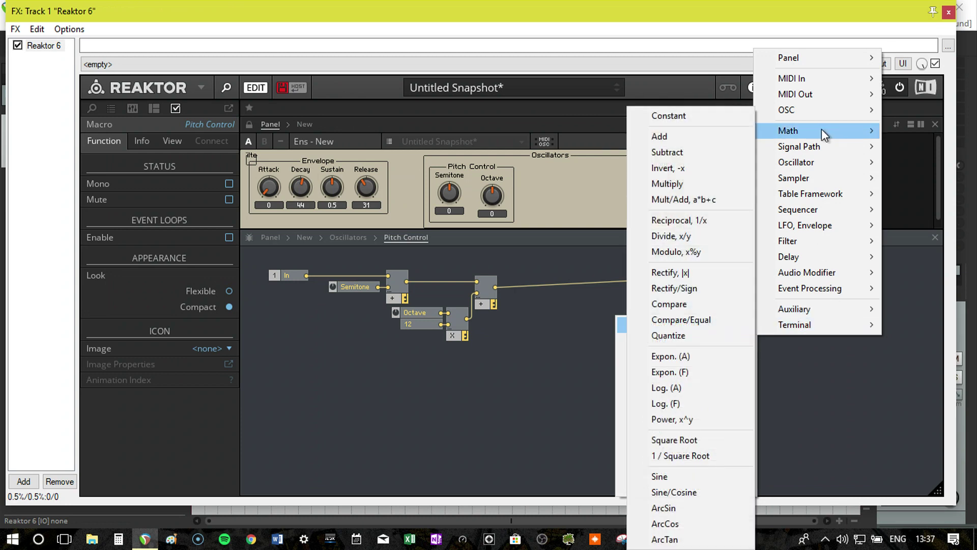
click(682, 131)
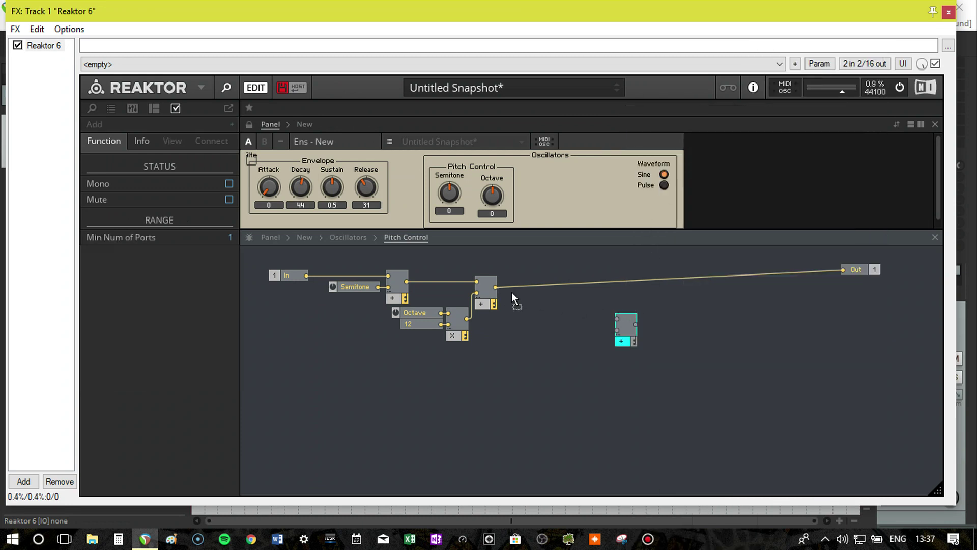
drag(495, 287, 841, 269)
right_click(617, 330)
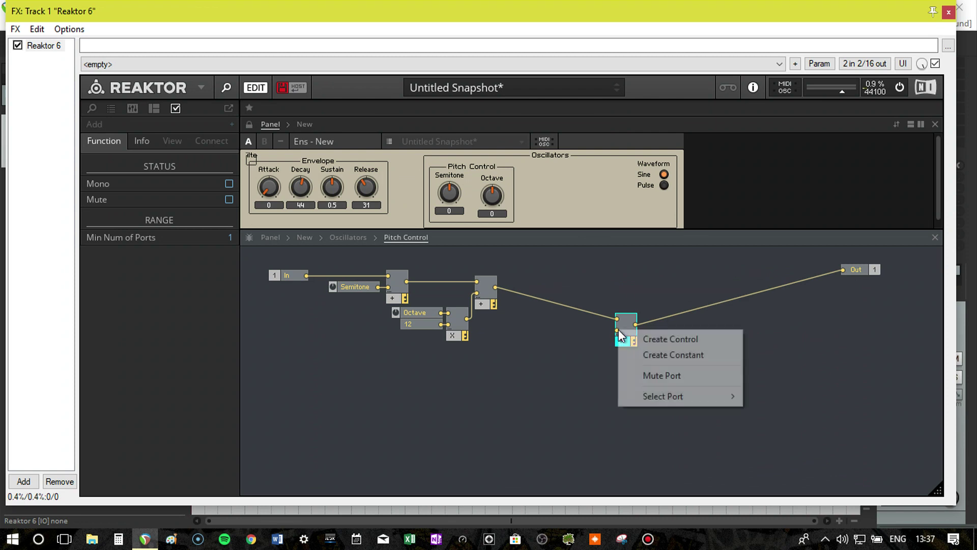
click(648, 337)
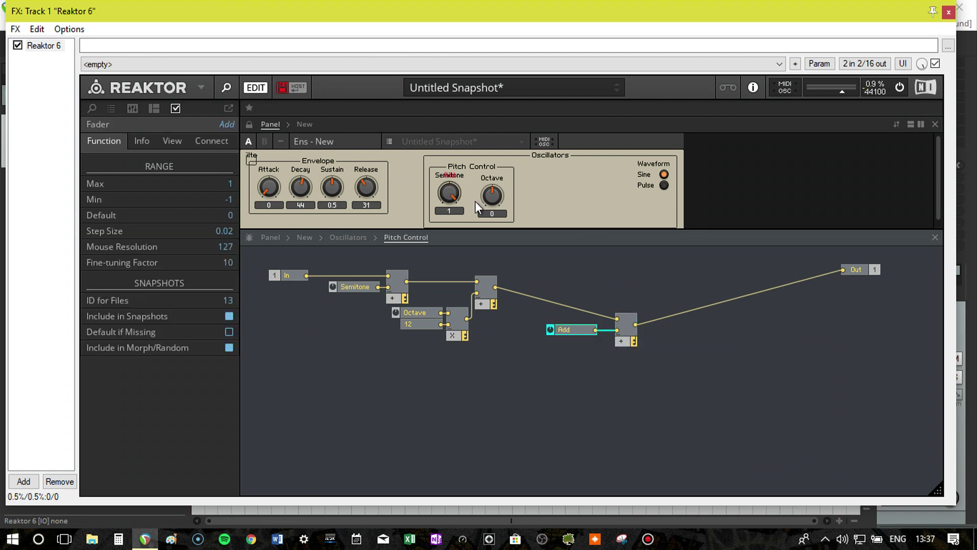
Step: Place the new knob right of Octave on the panel and name its module 'Fine Tuning'
click(248, 125)
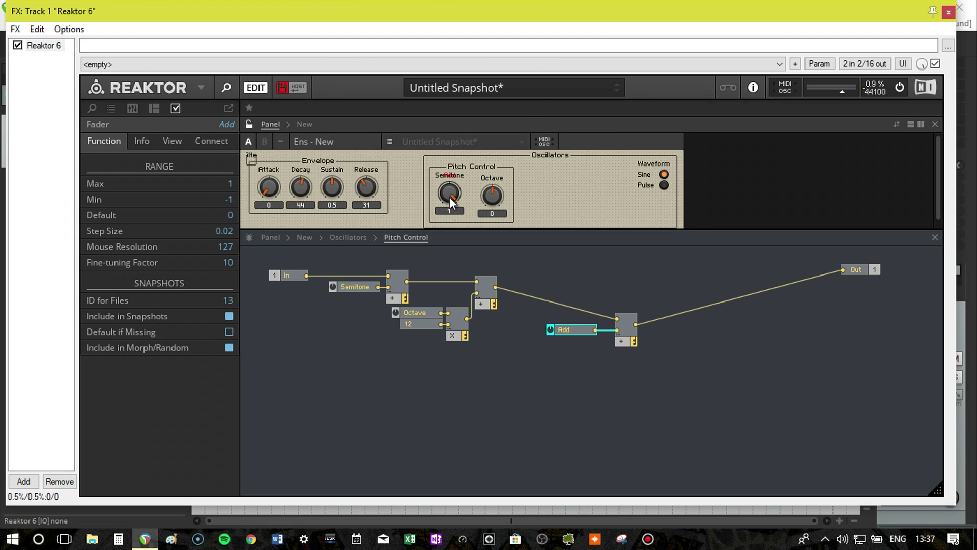
drag(450, 196, 539, 196)
click(569, 329)
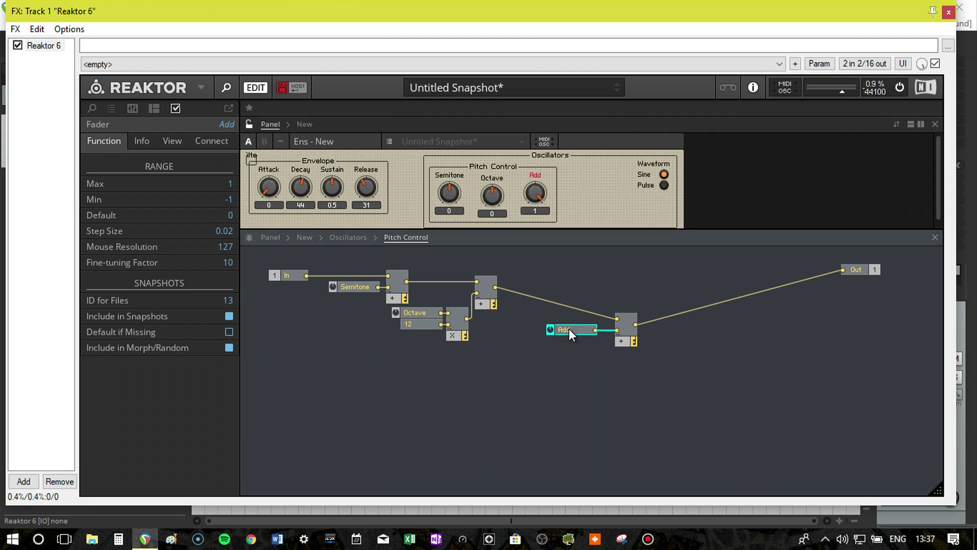
click(569, 329)
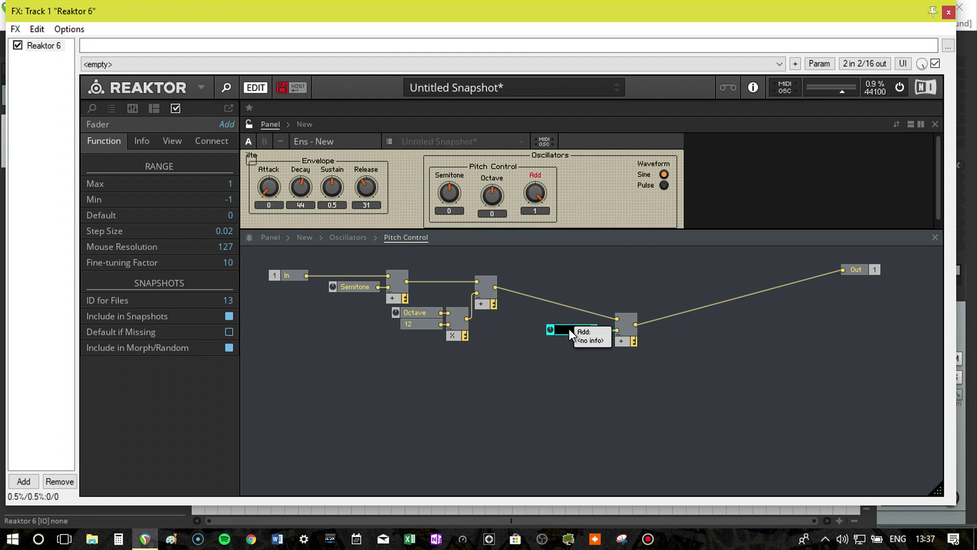
text(Fine Tuning)
Step: Confirm the Fine Tuning name, lock the panel, and test the knob's -1 to 1 range
click(559, 352)
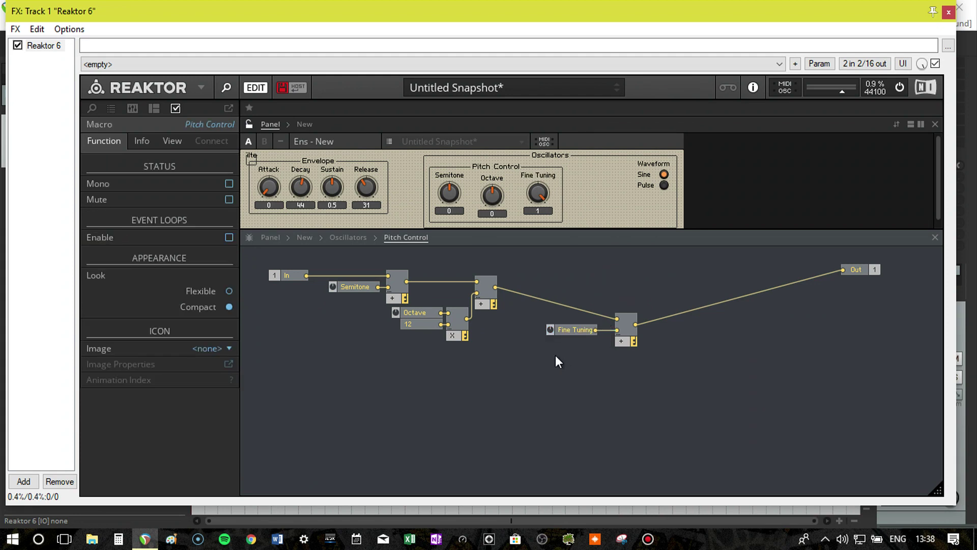
click(250, 124)
drag(535, 194, 567, 219)
click(576, 191)
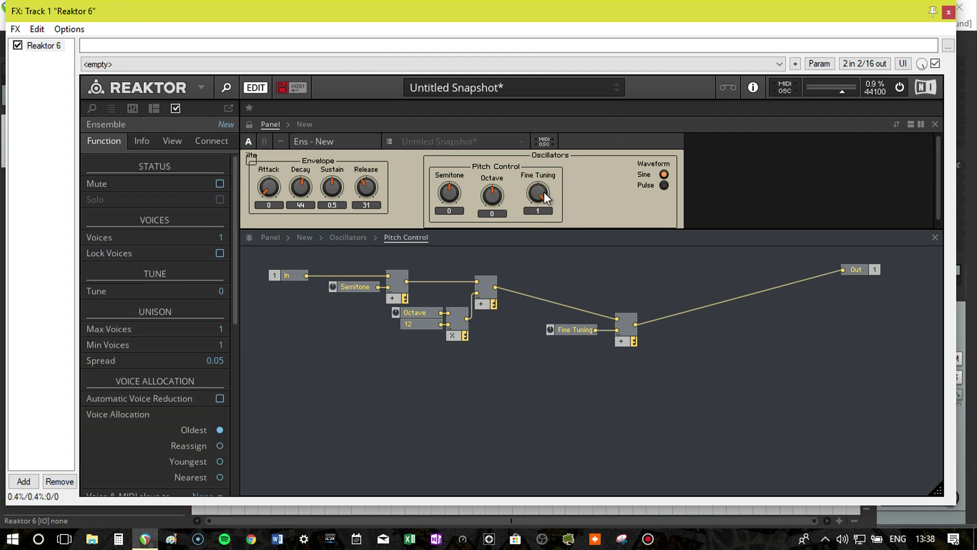
drag(544, 191, 518, 279)
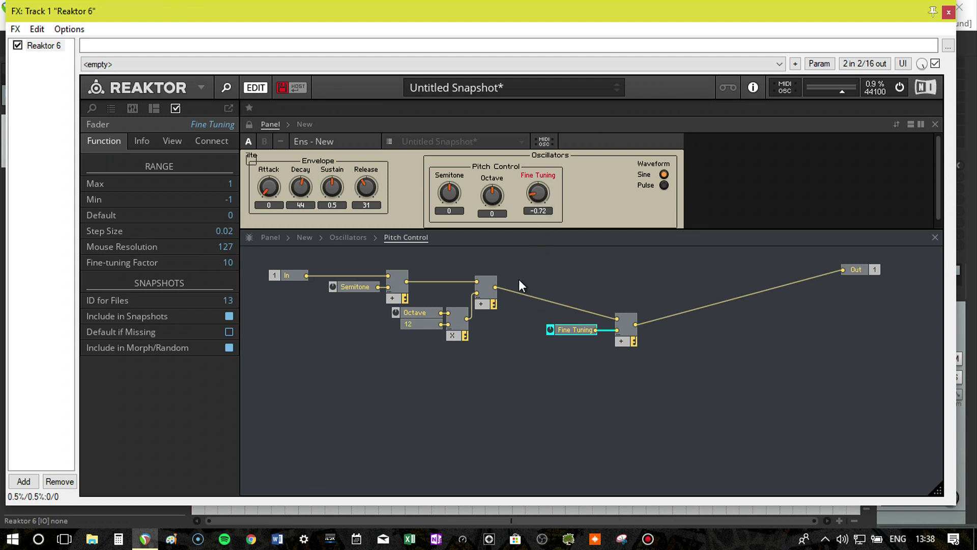
Step: Set Fine Tuning's step size to 0.01, reset it to 0, and move its module beside Out
click(233, 231)
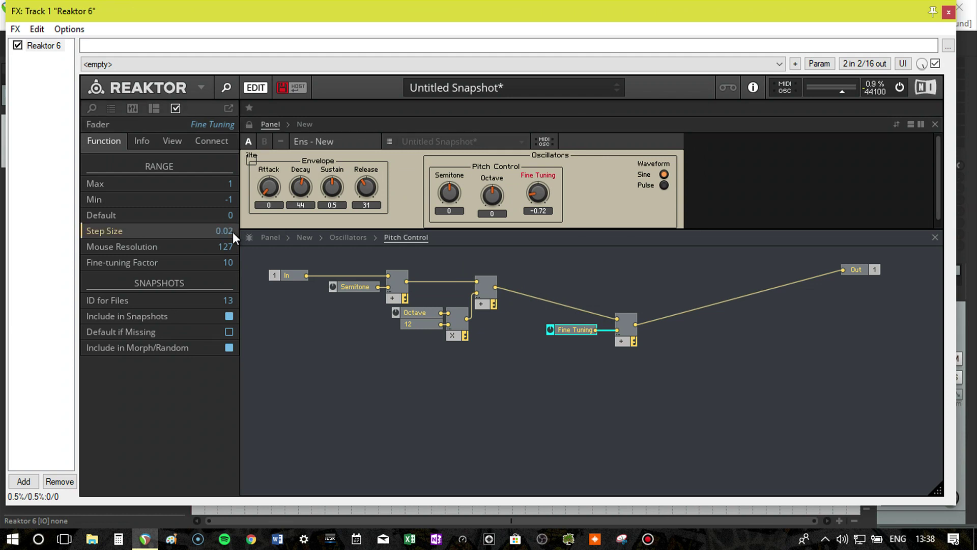
text(1)
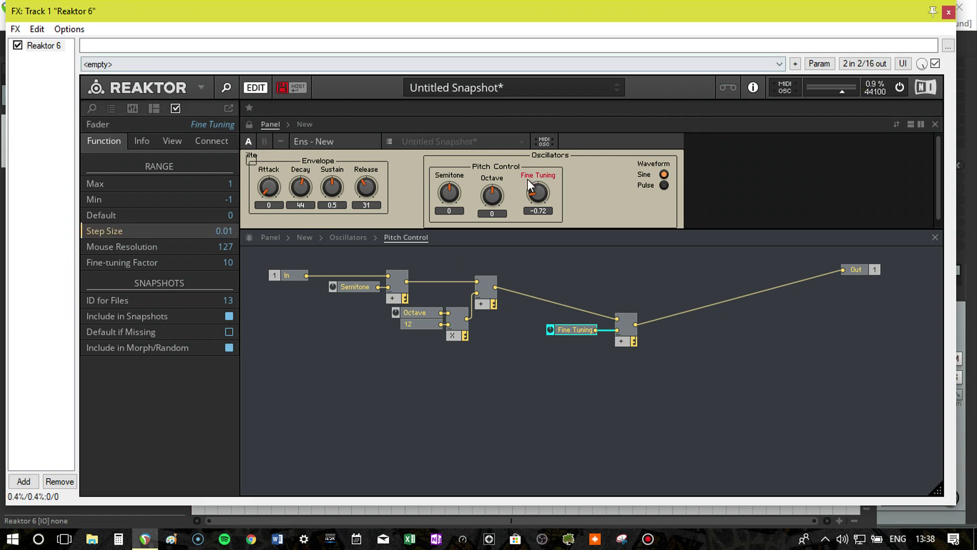
drag(542, 192, 551, 106)
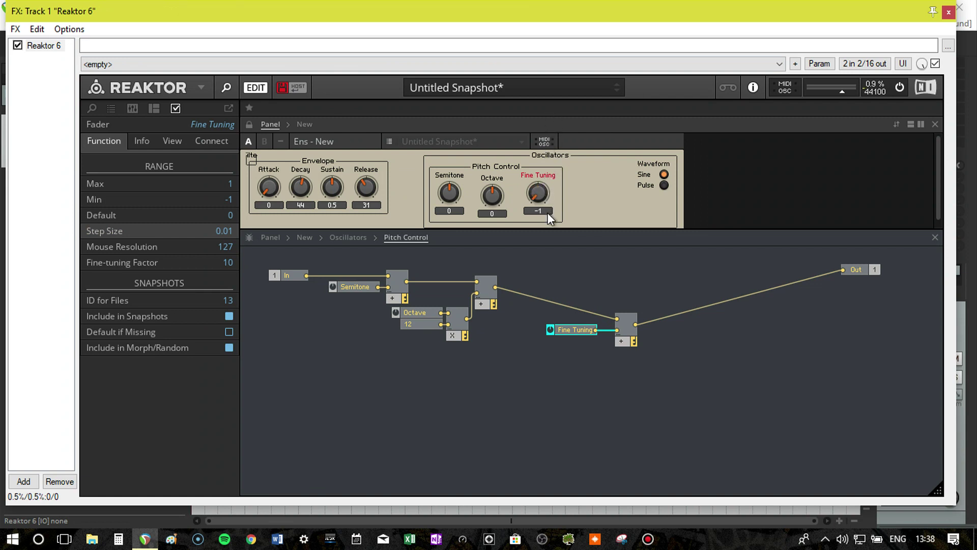
drag(548, 212, 569, 138)
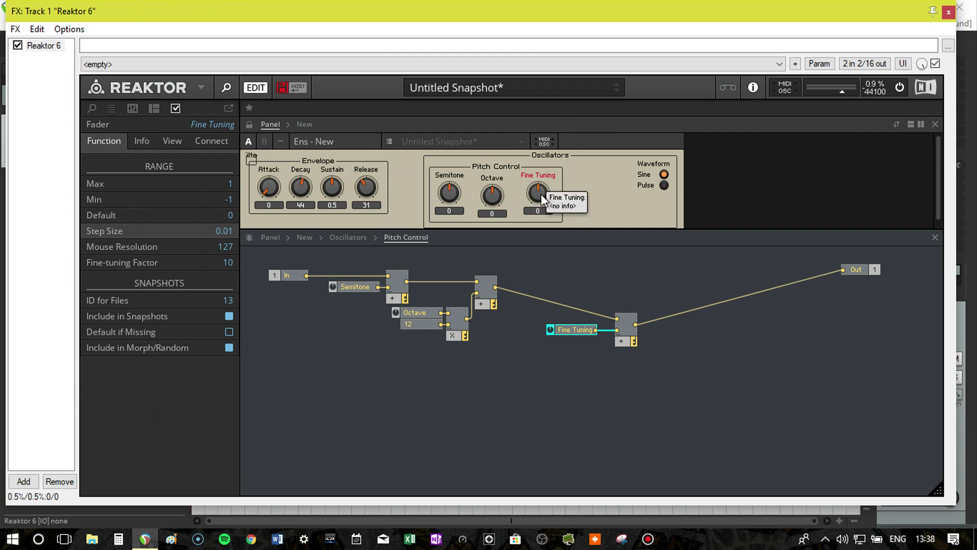
drag(541, 194, 545, 120)
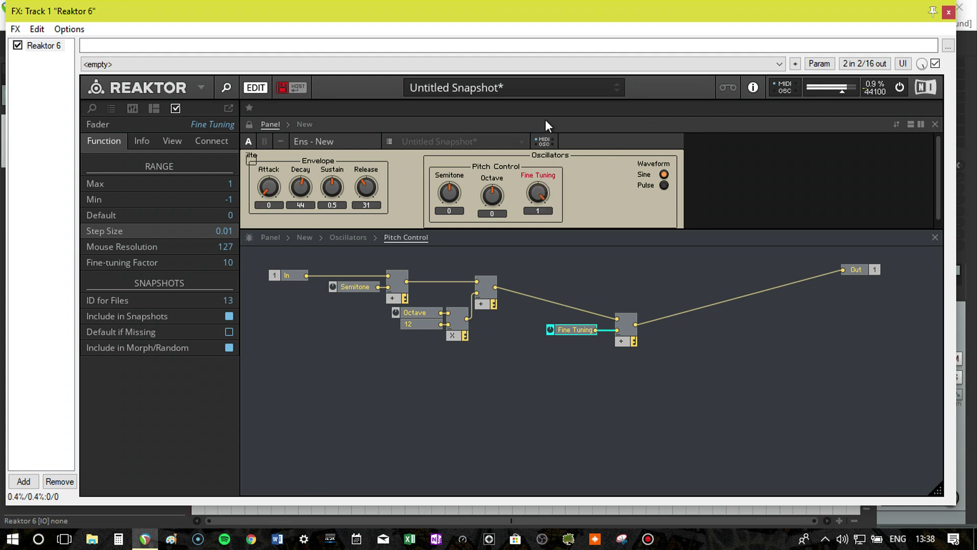
drag(540, 241, 542, 197)
ctrl+click(540, 195)
drag(625, 315, 567, 303)
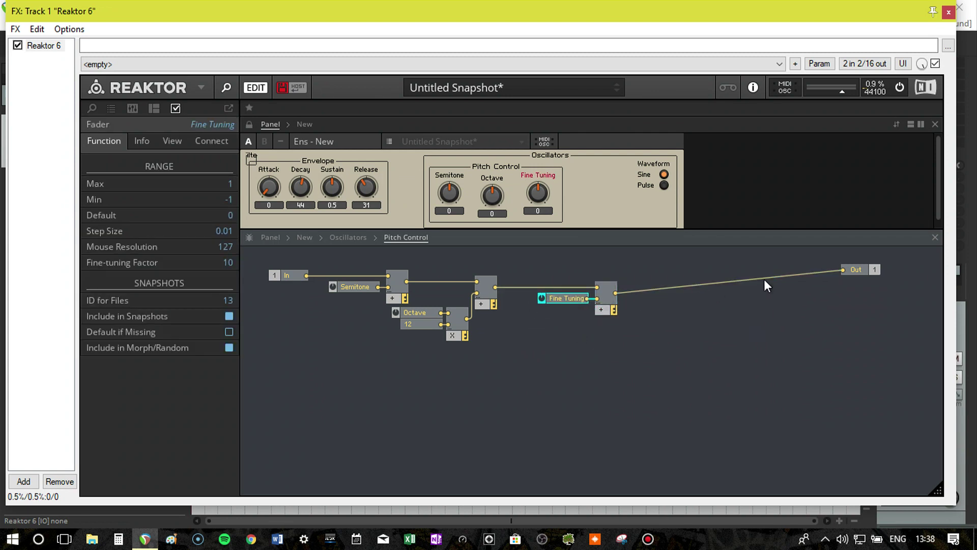
drag(871, 272, 660, 295)
Step: In Oscillators, switch the waveform to Pulse and test, then reset, Semitone and Fine Tuning
double_click(627, 353)
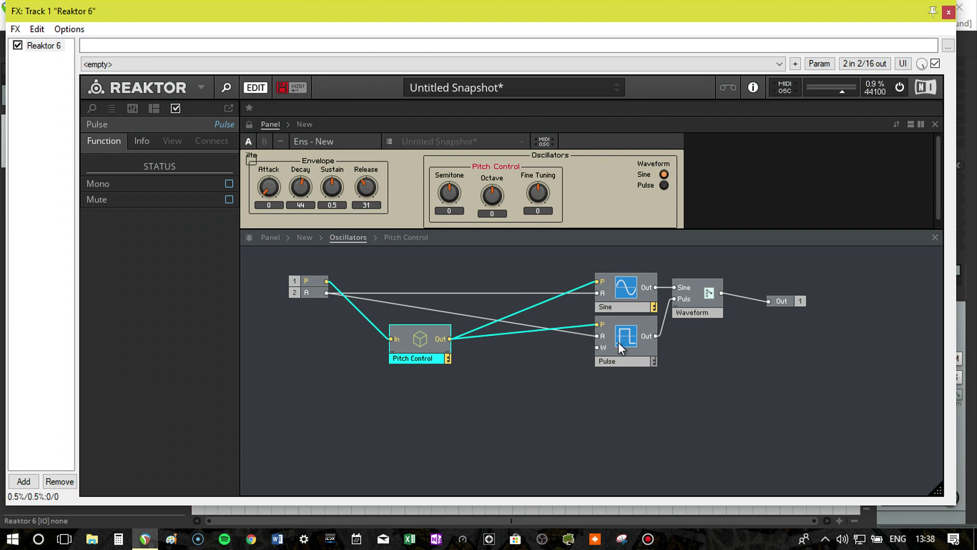
click(664, 184)
drag(457, 191, 460, 133)
drag(450, 194, 450, 190)
drag(532, 193, 526, 214)
ctrl+click(525, 214)
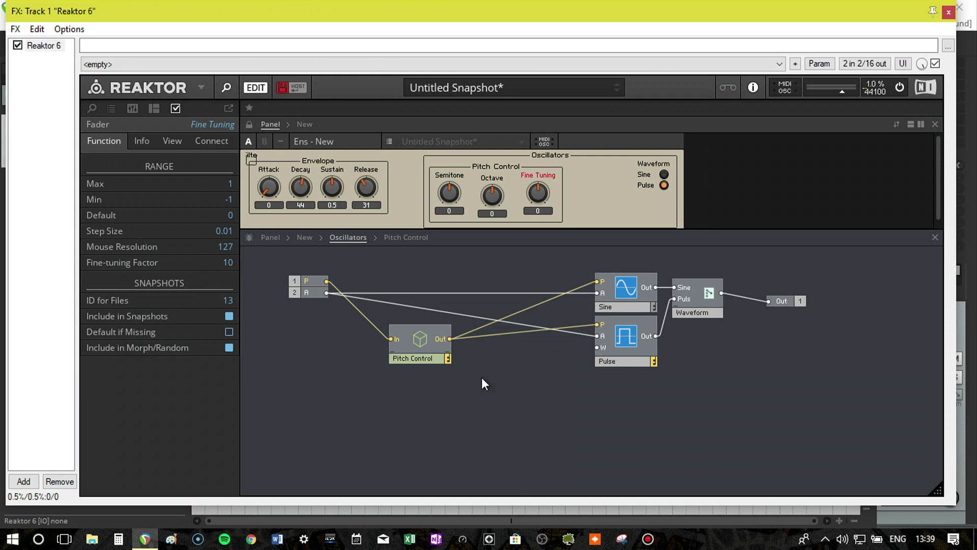
Step: Group the Pitch Control, Sine, Pulse, Waveform and Out modules into a tighter layout
drag(443, 356, 443, 282)
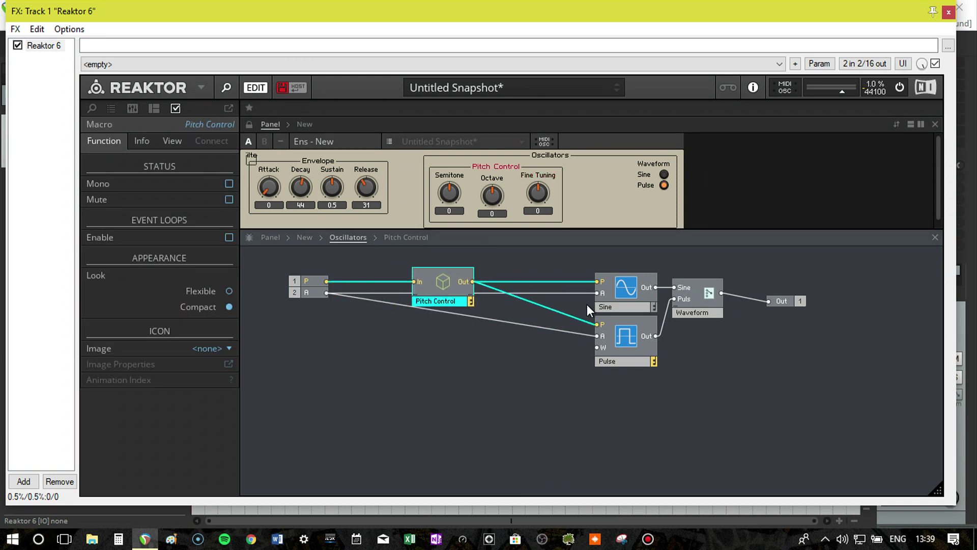
drag(718, 428, 588, 340)
click(615, 330)
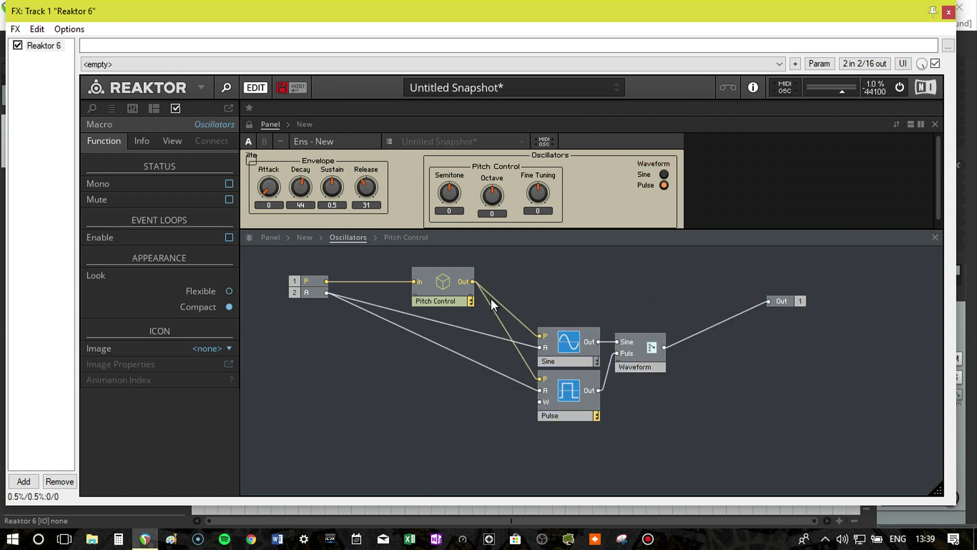
drag(634, 345, 626, 345)
click(633, 393)
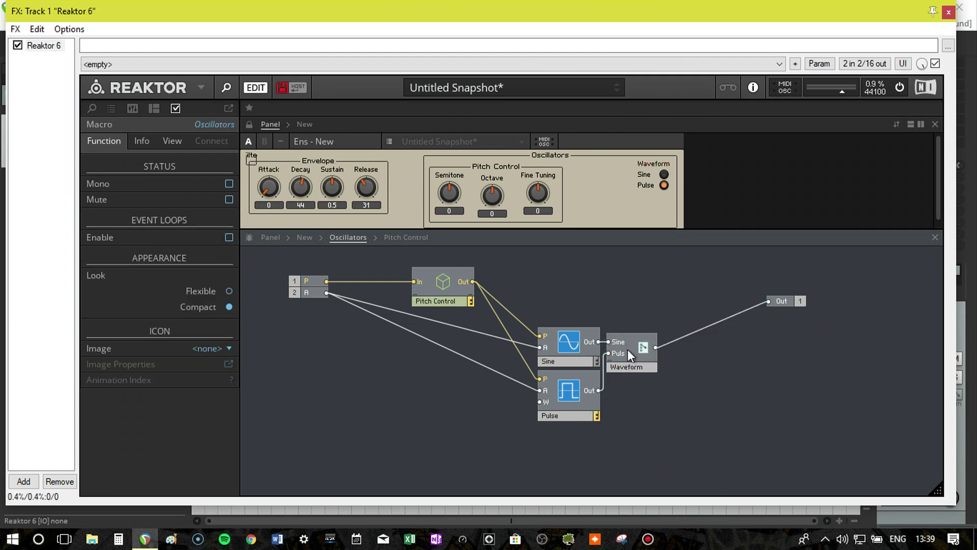
drag(780, 300, 682, 346)
click(802, 347)
Step: Return to the top-level structure and reposition the Filter macro
double_click(811, 315)
double_click(810, 316)
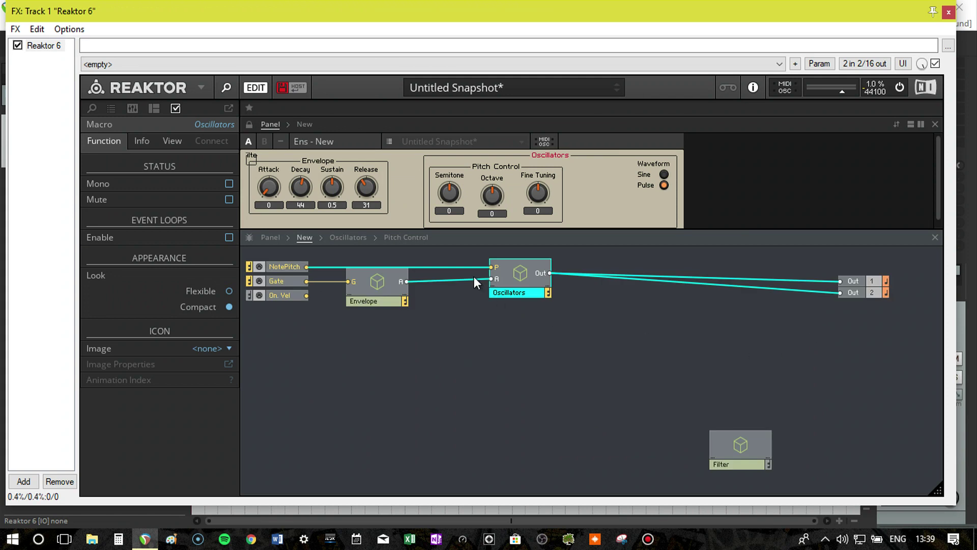
click(377, 291)
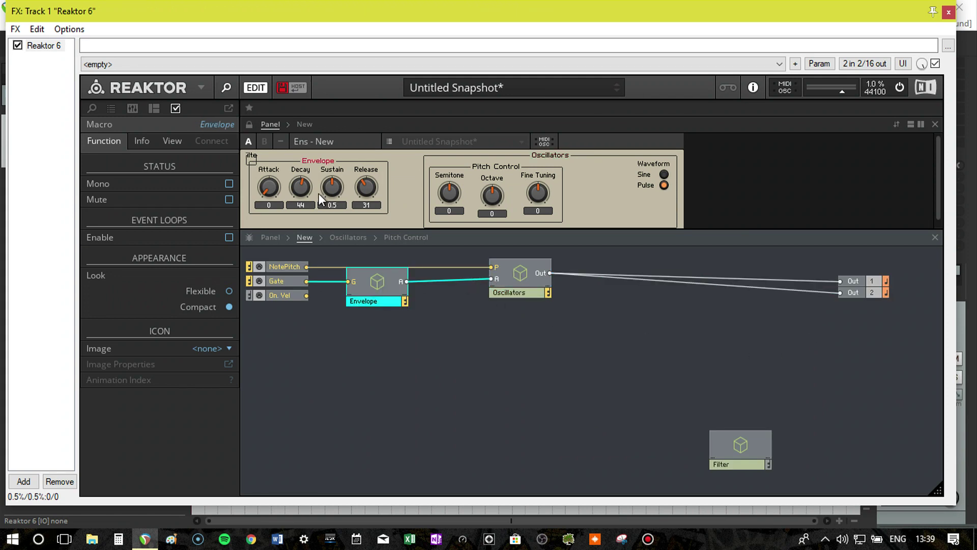
click(518, 273)
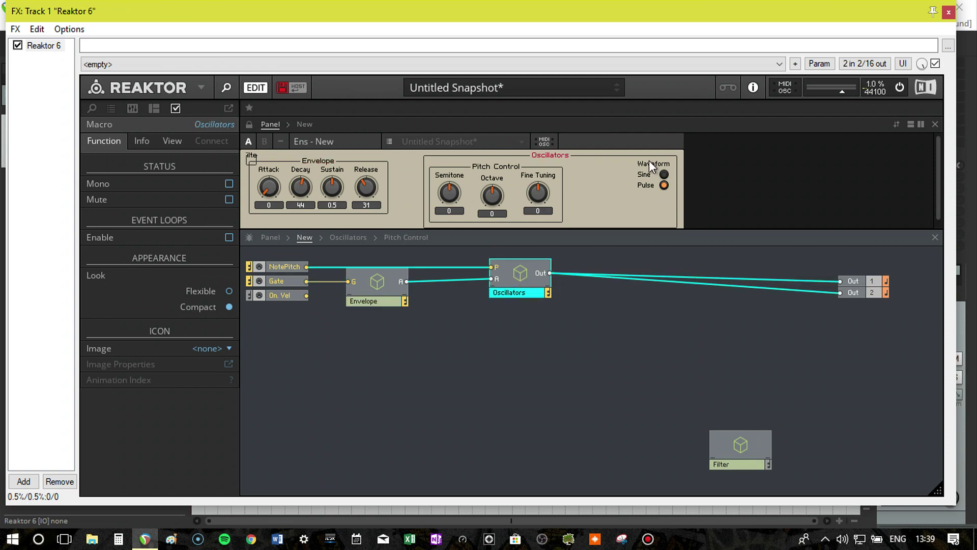
mouse_move(649, 163)
drag(746, 446, 674, 337)
Step: Open the Filter macro and add an In port and an Out port inside it
double_click(680, 331)
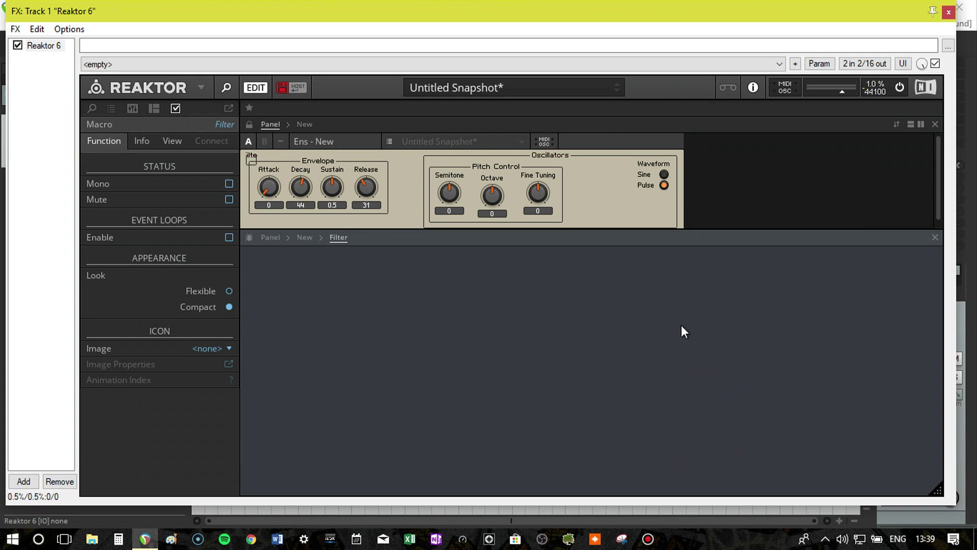
right_click(408, 320)
mouse_move(461, 330)
mouse_move(595, 329)
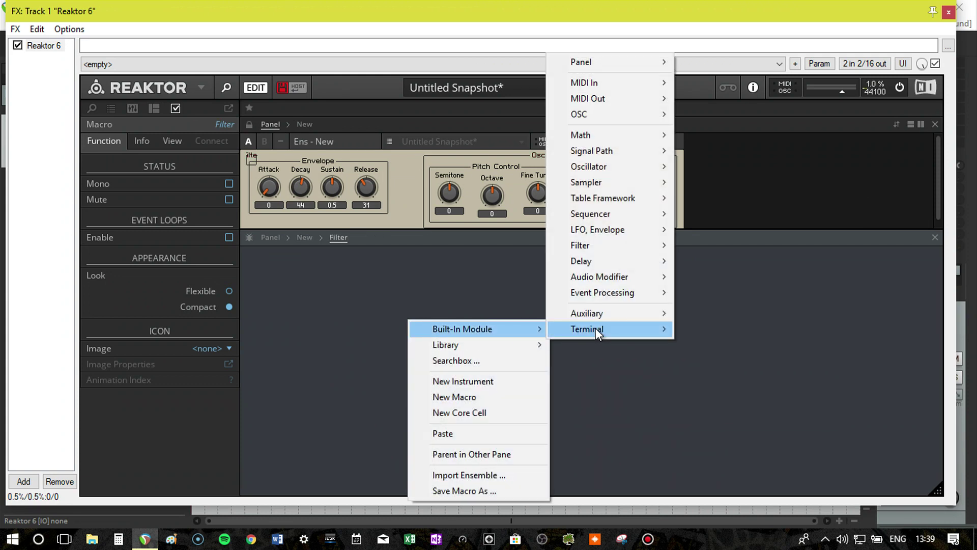
click(728, 326)
right_click(824, 317)
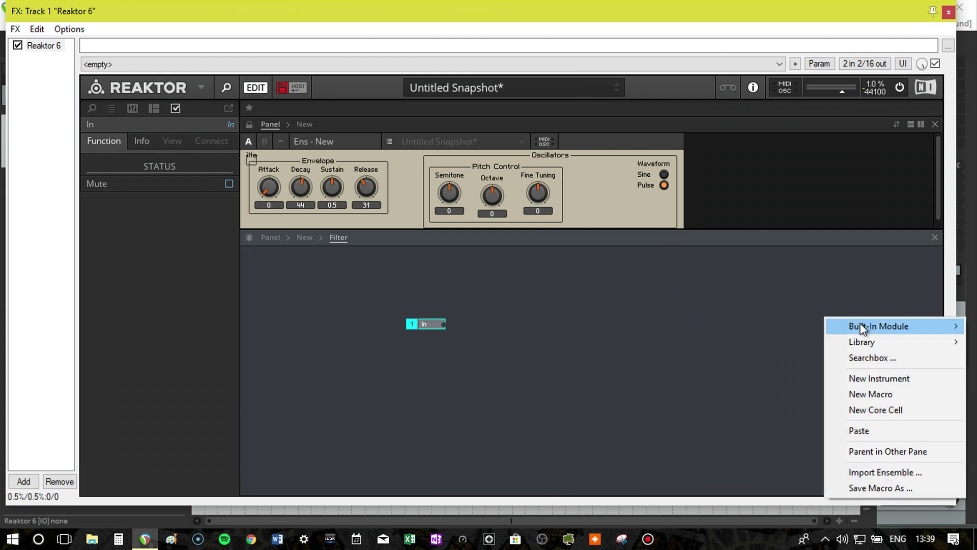
mouse_move(860, 325)
mouse_move(788, 326)
click(862, 342)
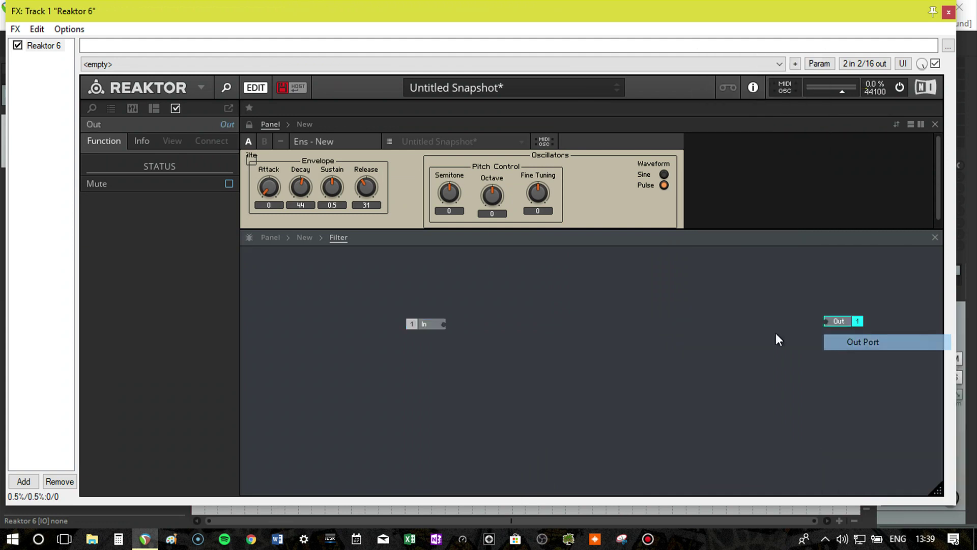
Step: Place the In port at top left and the Out port at top right, then begin adding a Filter module
drag(425, 323, 337, 282)
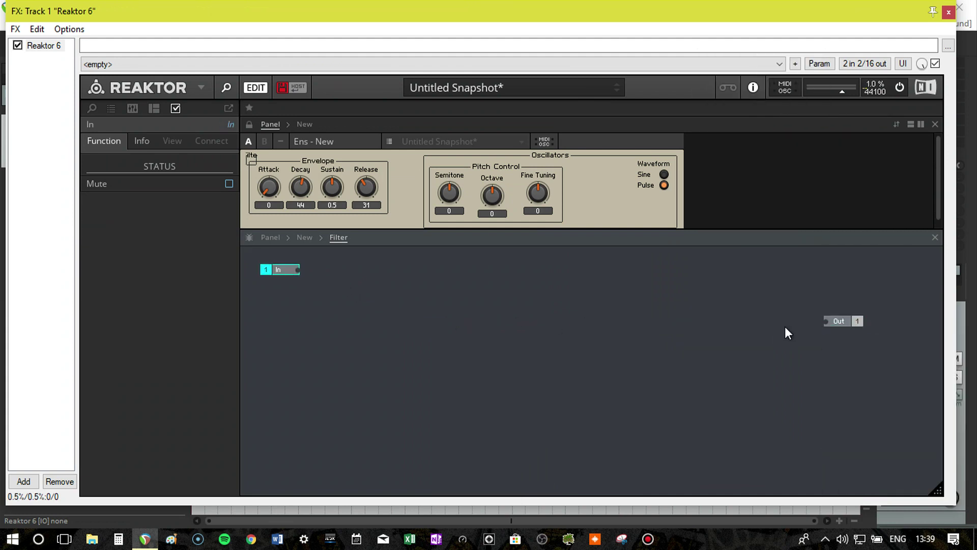
drag(840, 325, 871, 284)
click(855, 278)
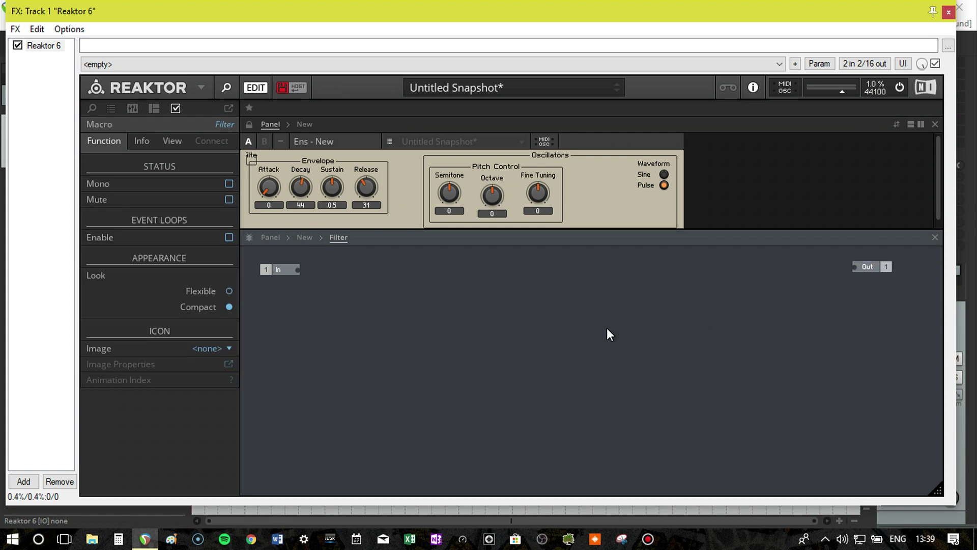
right_click(518, 331)
mouse_move(644, 341)
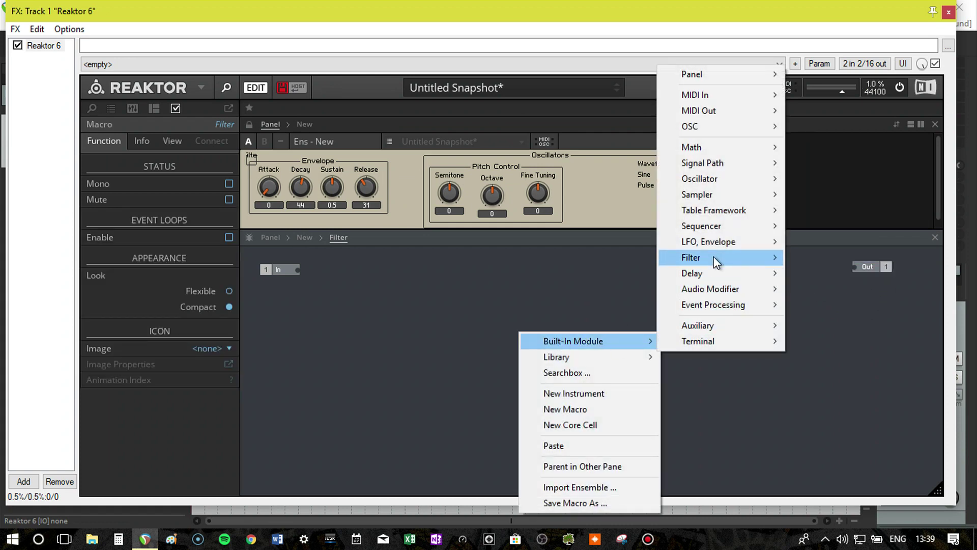
mouse_move(743, 257)
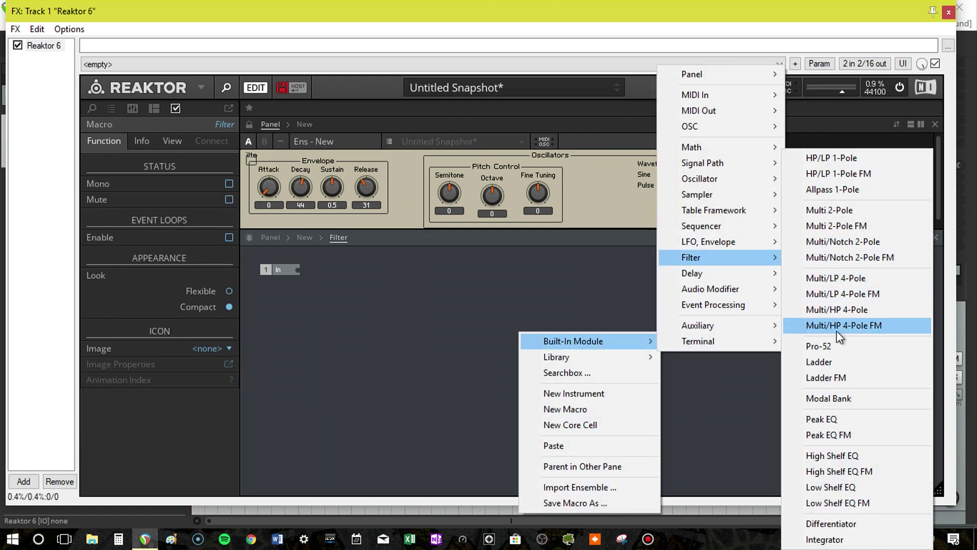
Step: Add a Pro-52 Filter and wire In into it and its output to Out
click(857, 347)
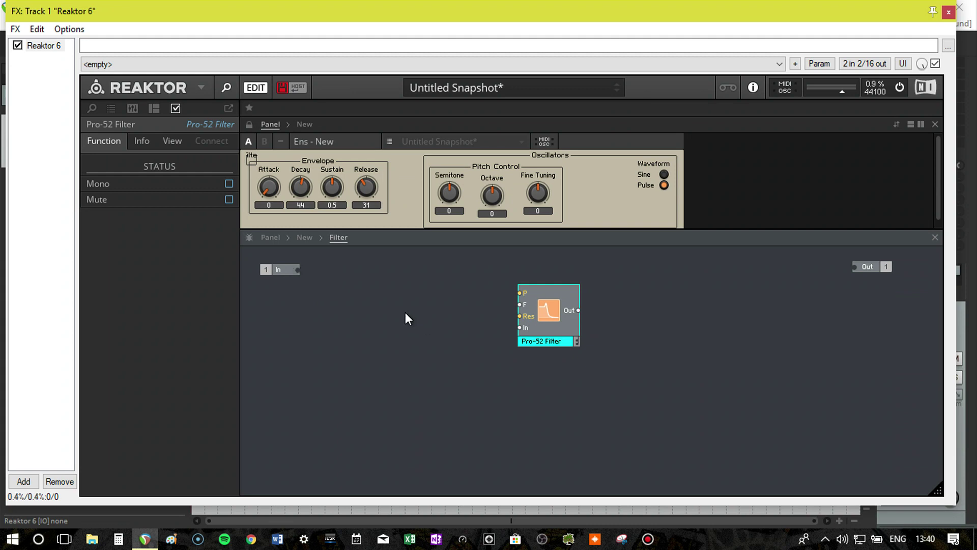
drag(285, 268, 530, 332)
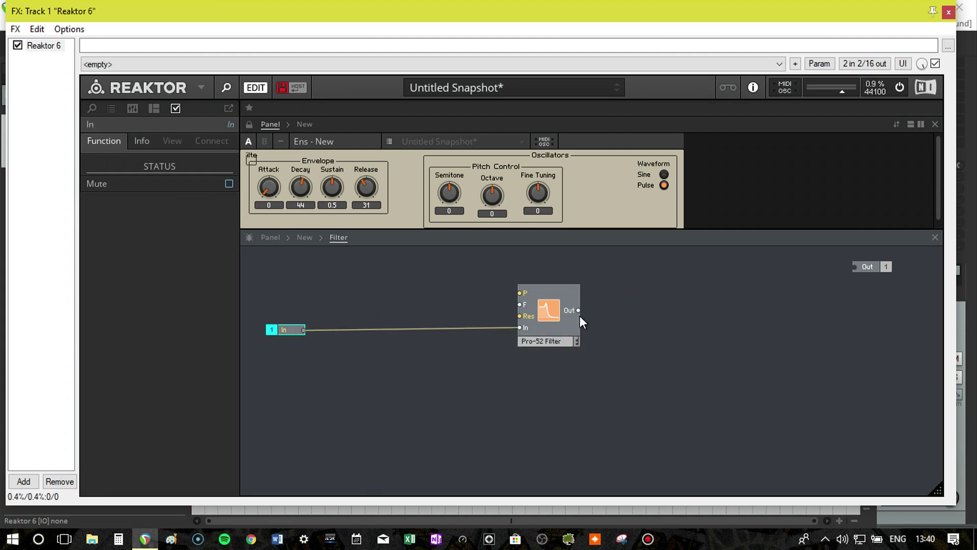
drag(579, 310, 665, 311)
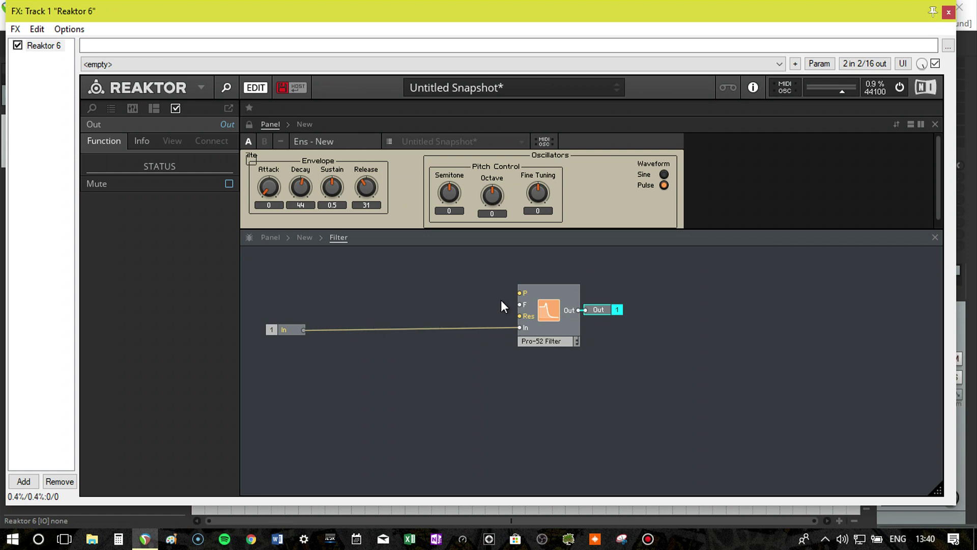
Step: Create control knobs for the Pro-52 Filter's P and Res inputs
right_click(520, 293)
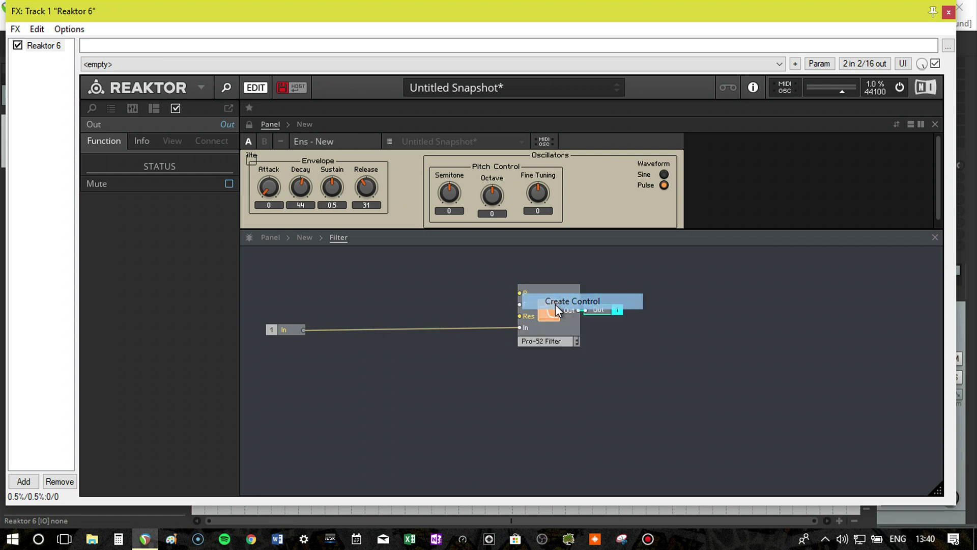
click(555, 304)
right_click(524, 317)
click(543, 326)
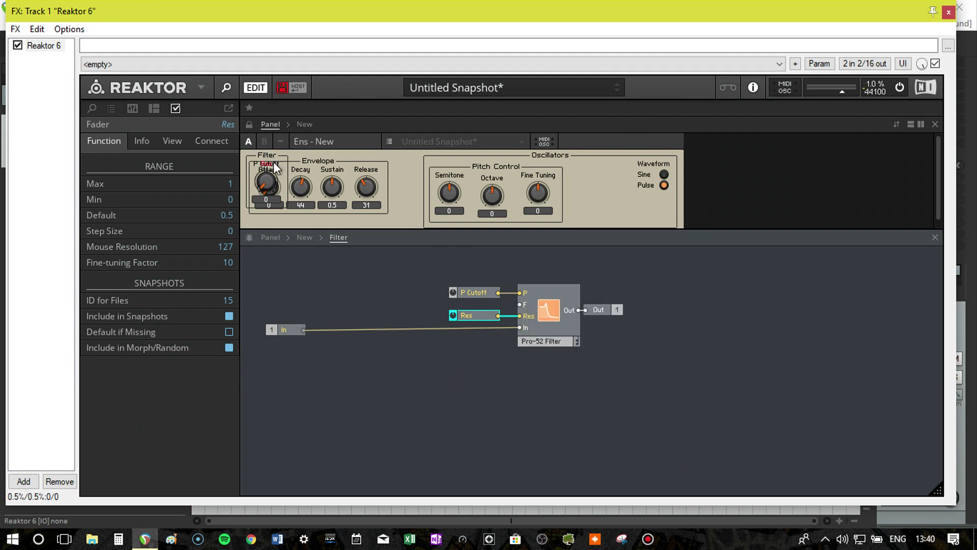
Step: Arrange the P Cutoff and Res knobs beside Pitch Control, set P Cutoff to 20, and return to the top level
click(252, 129)
drag(270, 154, 715, 164)
drag(606, 188, 622, 189)
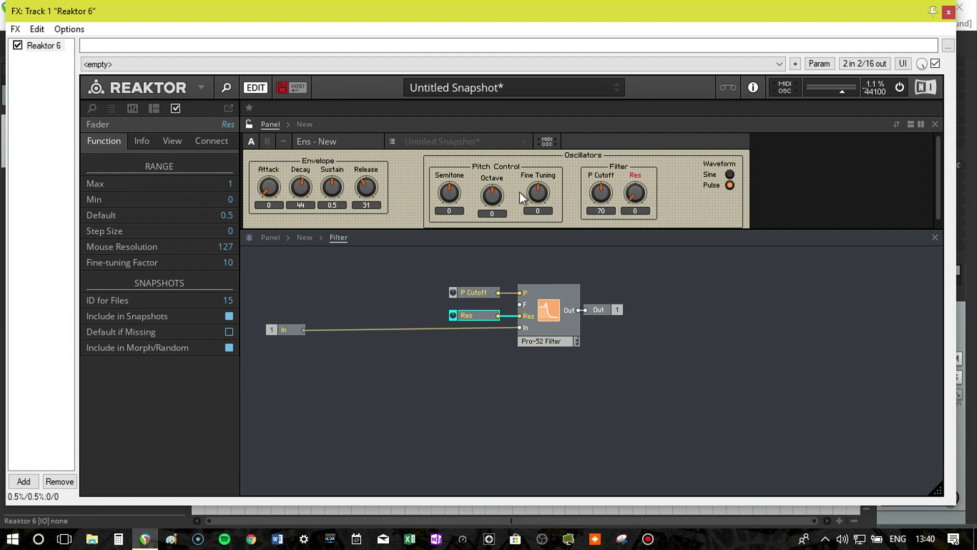
click(249, 124)
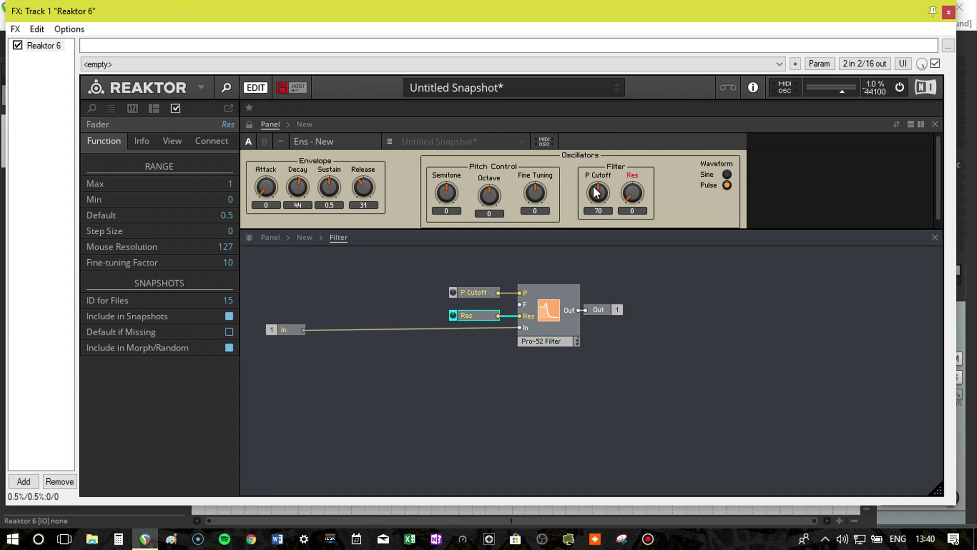
drag(596, 192, 597, 229)
double_click(611, 269)
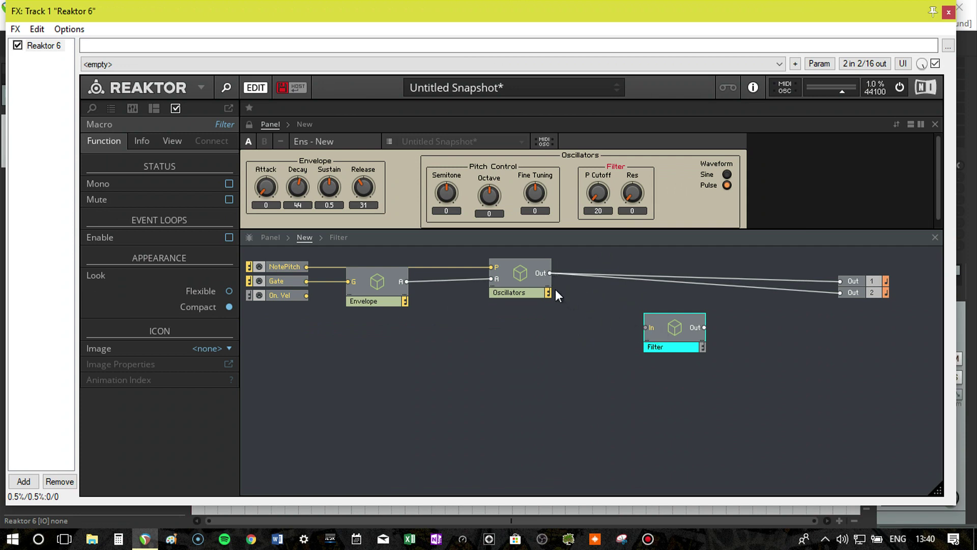
Step: Route the Oscillators output into the Filter macro and raise P Cutoff to test it
drag(601, 310, 839, 293)
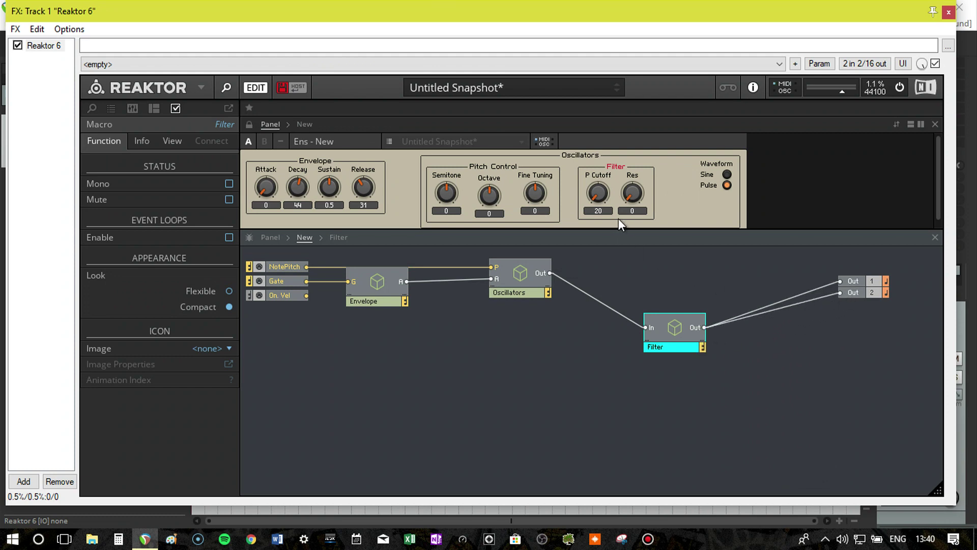
mouse_move(598, 192)
mouse_down()
mouse_move(615, 104)
mouse_move(598, 197)
mouse_move(597, 172)
mouse_move(646, 109)
mouse_move(618, 152)
mouse_move(616, 198)
mouse_up()
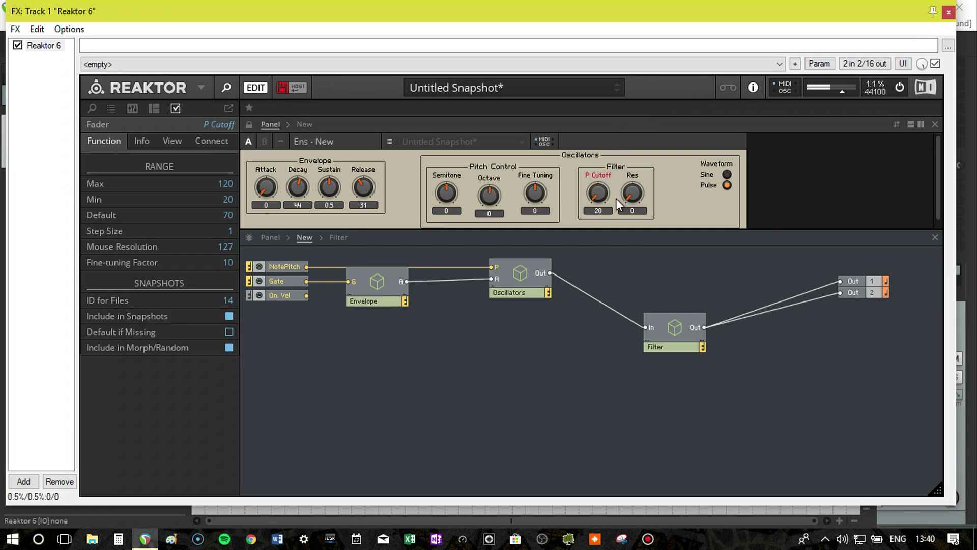
Step: Inside the Filter macro, rewire P Cutoff from the Pro-52's F input to its P input
double_click(669, 328)
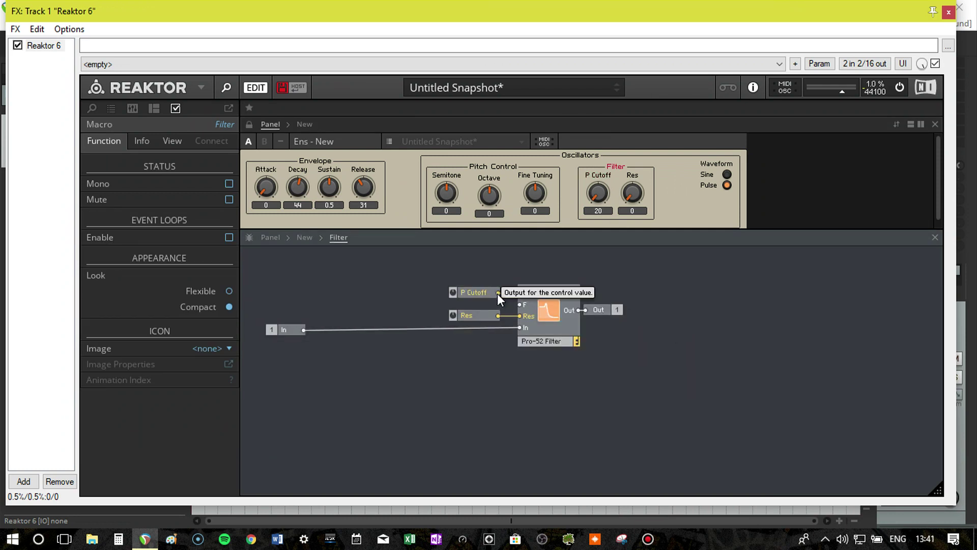
mouse_move(498, 292)
mouse_down()
mouse_move(519, 304)
mouse_move(502, 291)
mouse_up()
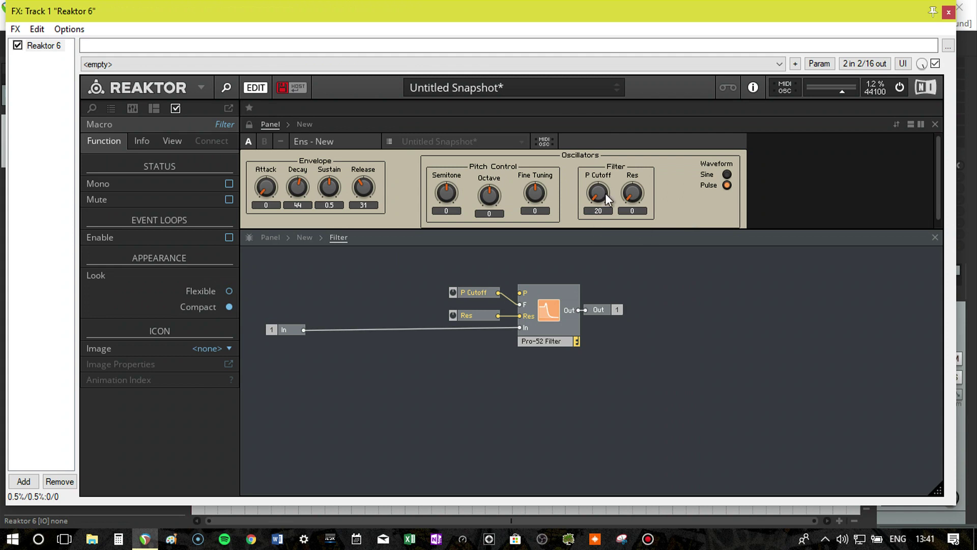
drag(606, 195, 617, 222)
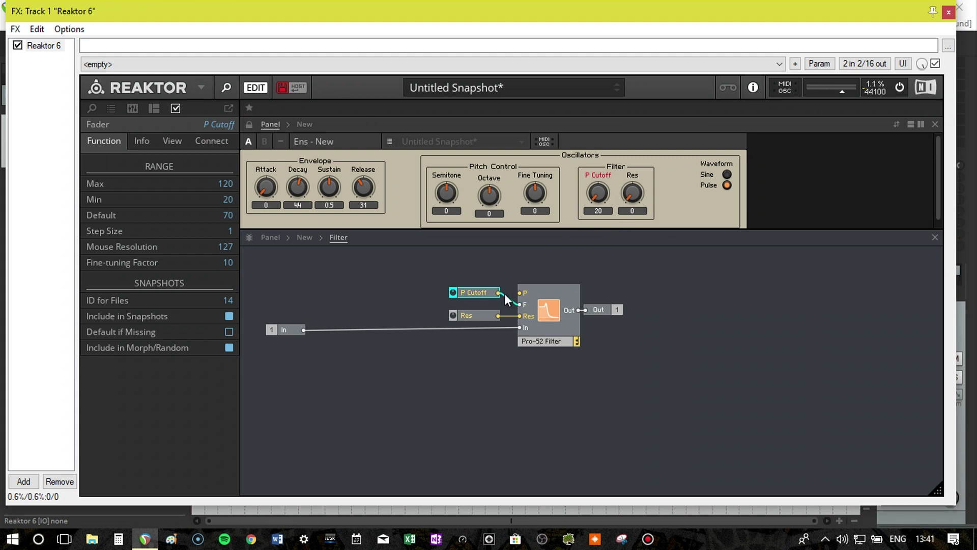
drag(498, 293, 519, 292)
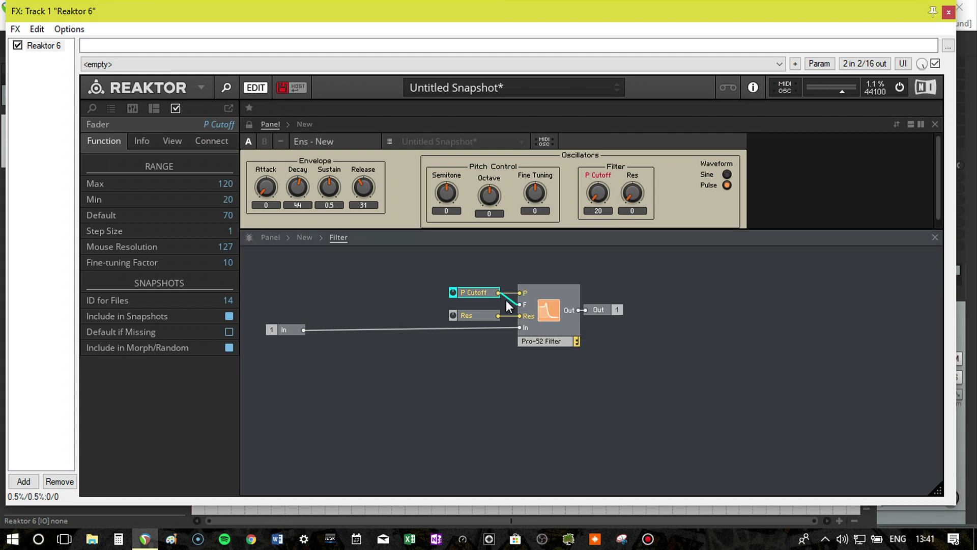
click(502, 286)
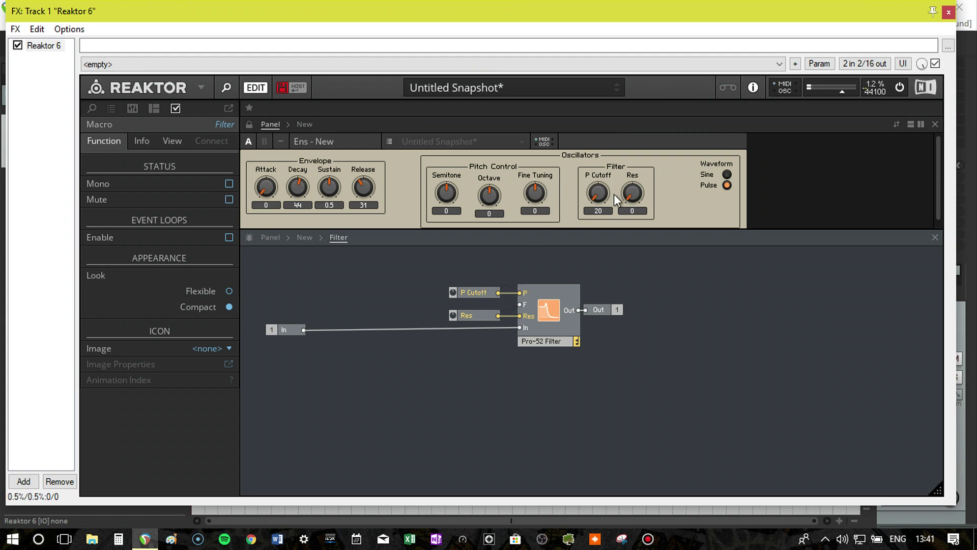
Step: Test the panel knobs: Octave to 3, tweak Semitone, Fine Tuning and Sustain, P Cutoff to 89
mouse_move(600, 196)
mouse_down()
mouse_move(612, 136)
mouse_move(629, 114)
mouse_move(622, 176)
mouse_move(641, 125)
mouse_move(618, 197)
mouse_up()
drag(494, 198, 508, 159)
drag(455, 195, 459, 173)
click(542, 203)
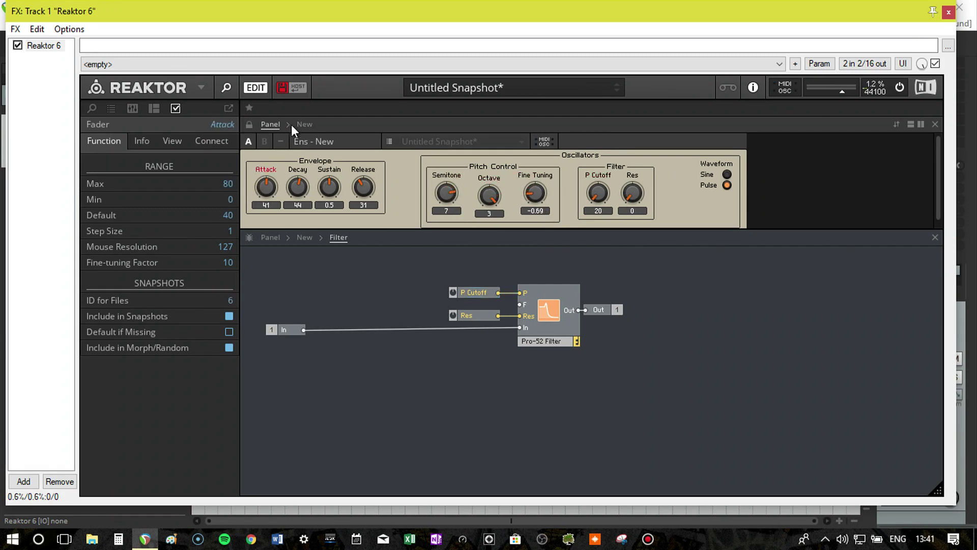
mouse_move(329, 187)
mouse_down()
mouse_move(334, 216)
mouse_move(368, 176)
mouse_move(330, 172)
mouse_up()
click(601, 193)
drag(600, 164, 607, 133)
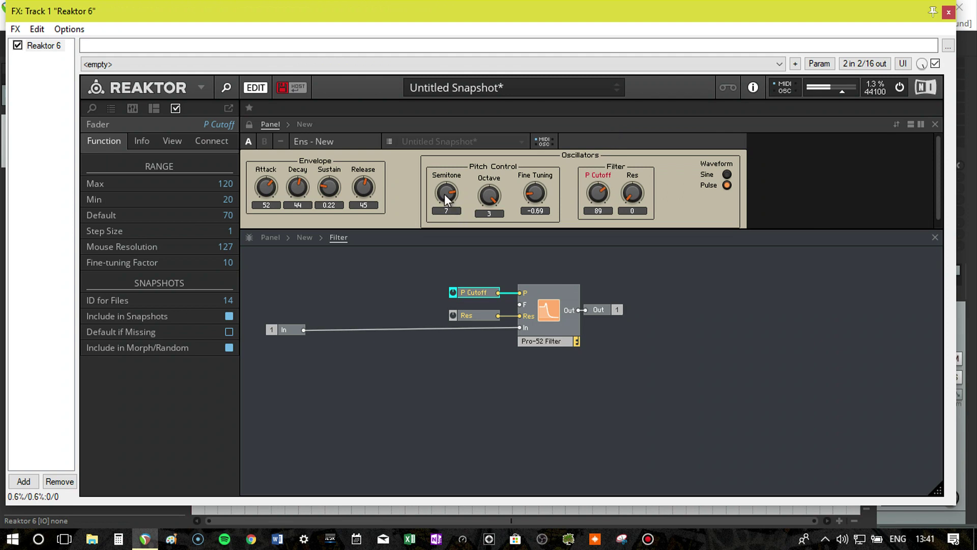
Step: Sweep Semitone to -8 and back to 0, zero Fine Tuning, raise Res to about 0.57, lower P Cutoff
drag(446, 199, 445, 242)
drag(489, 199, 495, 272)
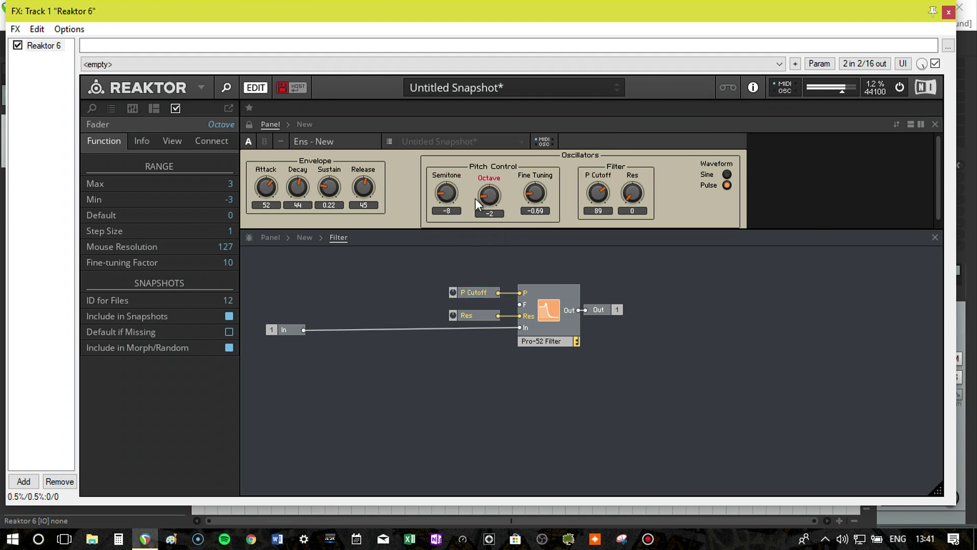
drag(446, 193, 464, 174)
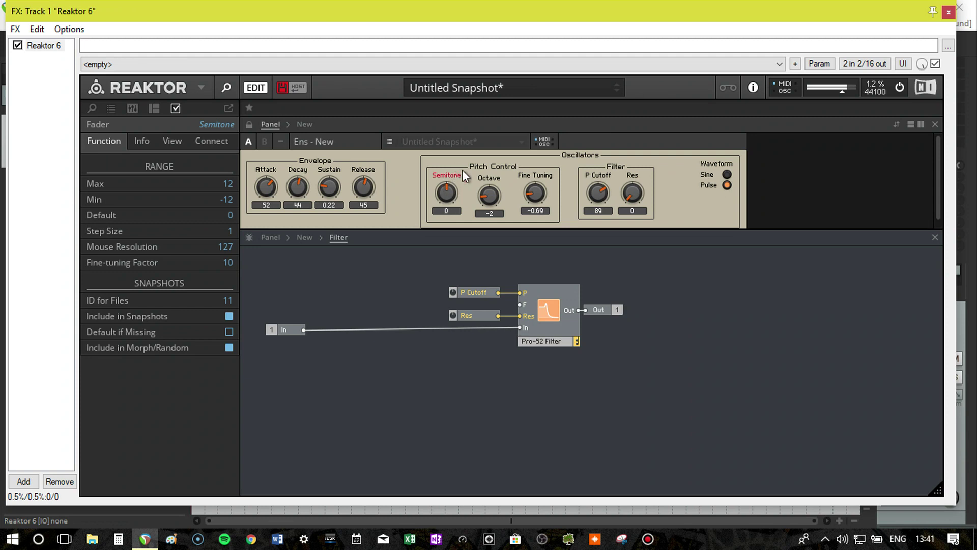
click(534, 193)
drag(631, 196, 643, 139)
drag(588, 200, 588, 228)
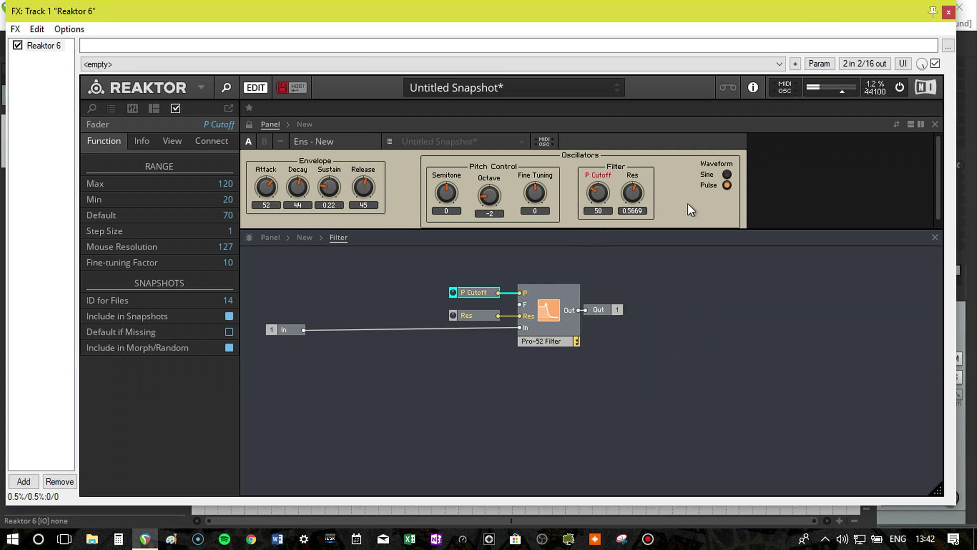
Step: Reset Res 0.5, P Cutoff 70, Octave 0, Sustain 0.5, other envelope knobs 40; move Out right
click(630, 192)
click(598, 192)
click(491, 195)
click(363, 188)
click(329, 187)
click(297, 188)
click(277, 185)
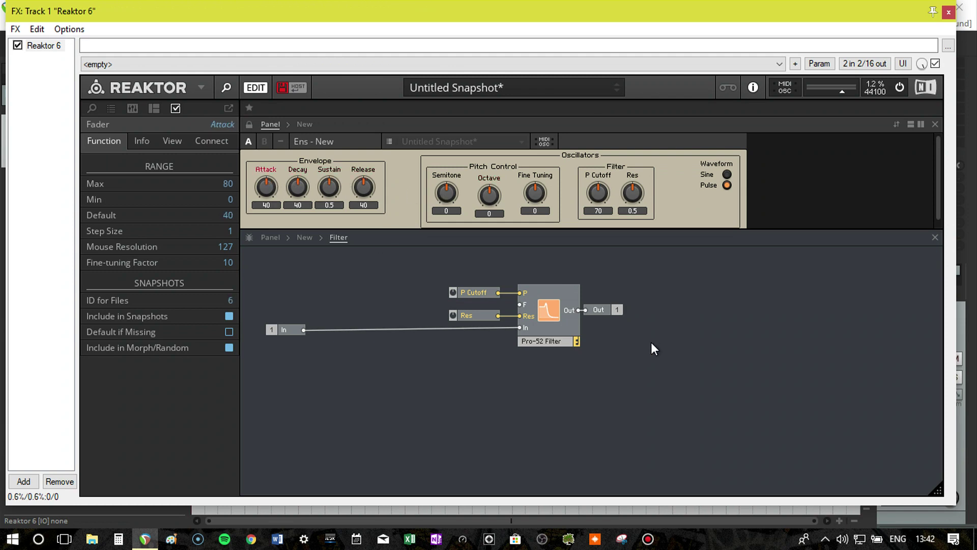
drag(606, 311, 723, 311)
Step: Add a Ladder Filter module and place it below the Pro-52 Filter
right_click(562, 410)
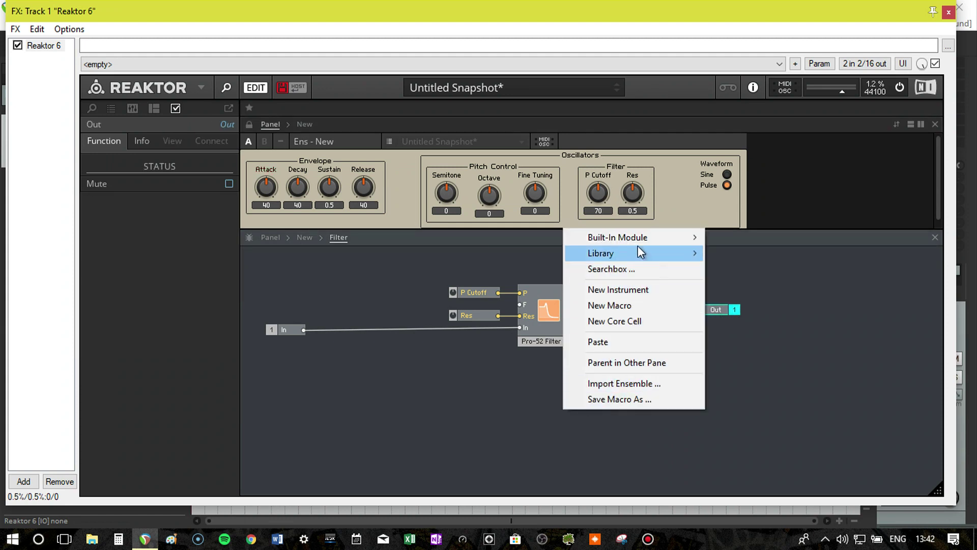
mouse_move(637, 241)
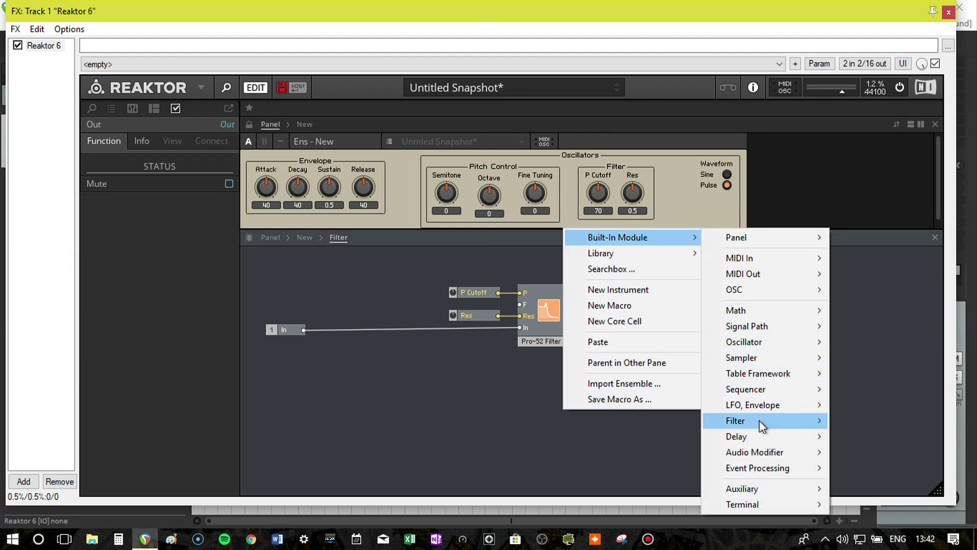
mouse_move(754, 420)
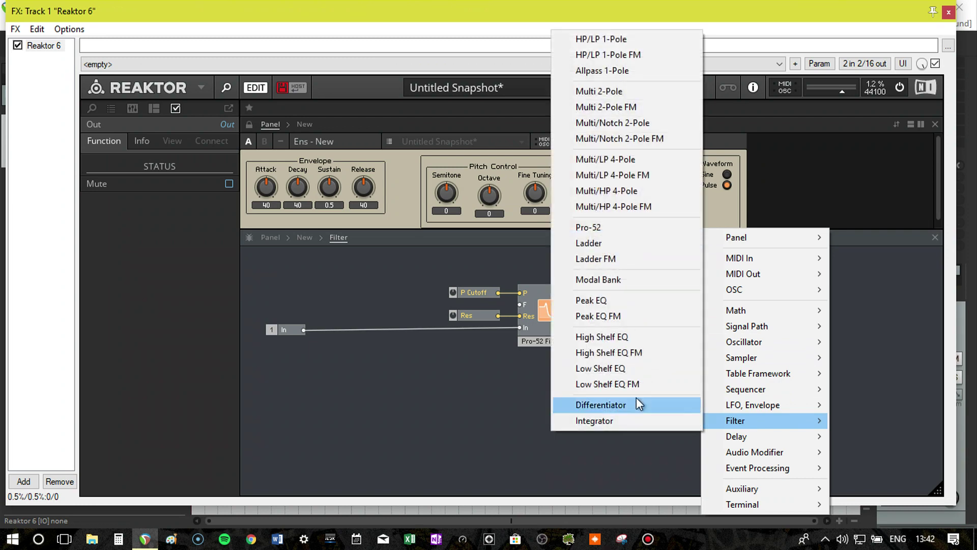
click(598, 244)
drag(588, 427, 547, 372)
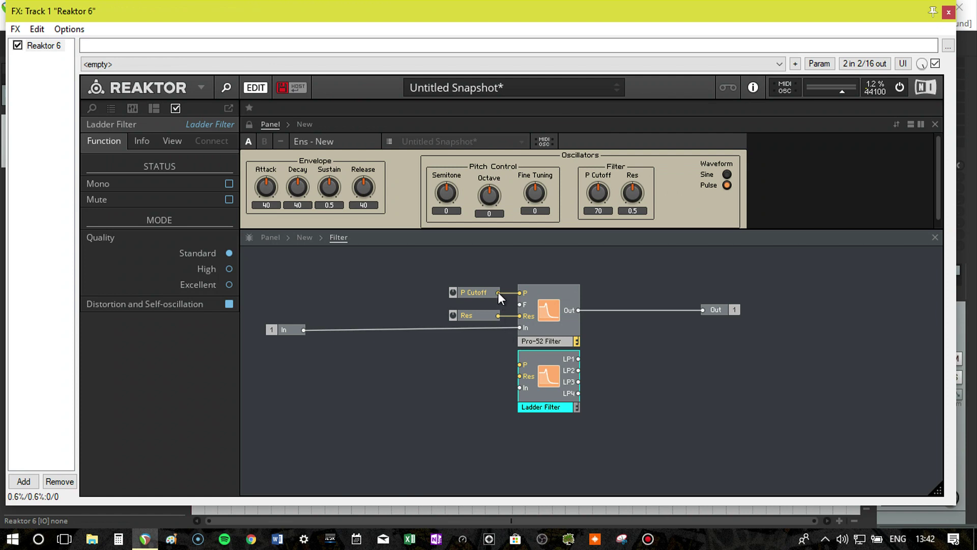
Step: Wire P Cutoff, Res and the In signal into the Ladder Filter's inputs
drag(499, 292, 519, 364)
drag(499, 316, 520, 376)
drag(304, 330, 520, 387)
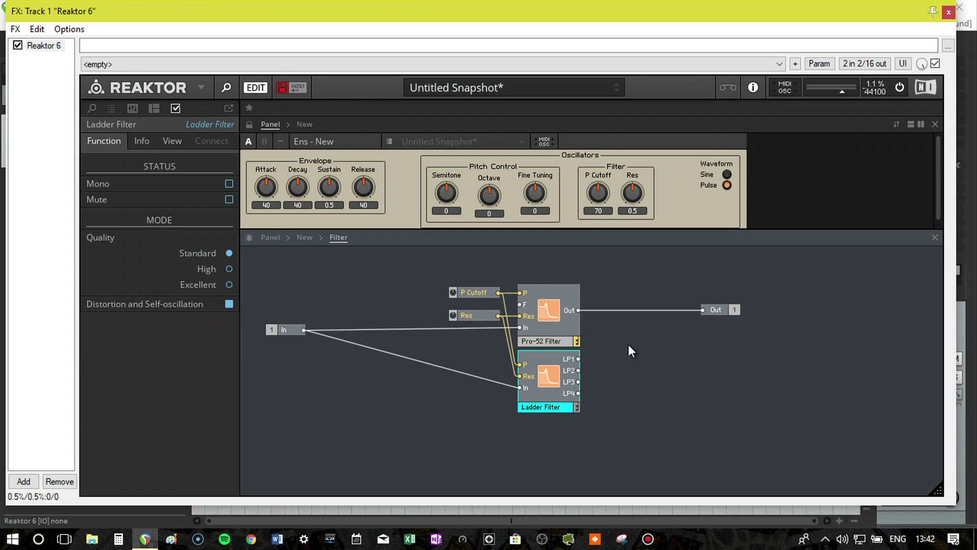
Step: Add a Switch module fed by the Pro-52 output and Ladder outputs LP1 to LP4
right_click(628, 344)
mouse_move(659, 351)
mouse_move(827, 98)
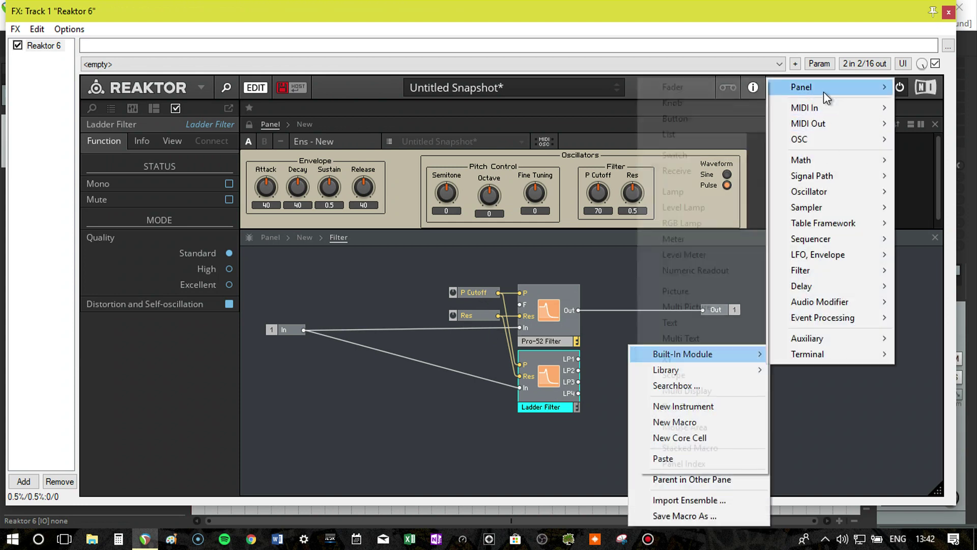
click(712, 155)
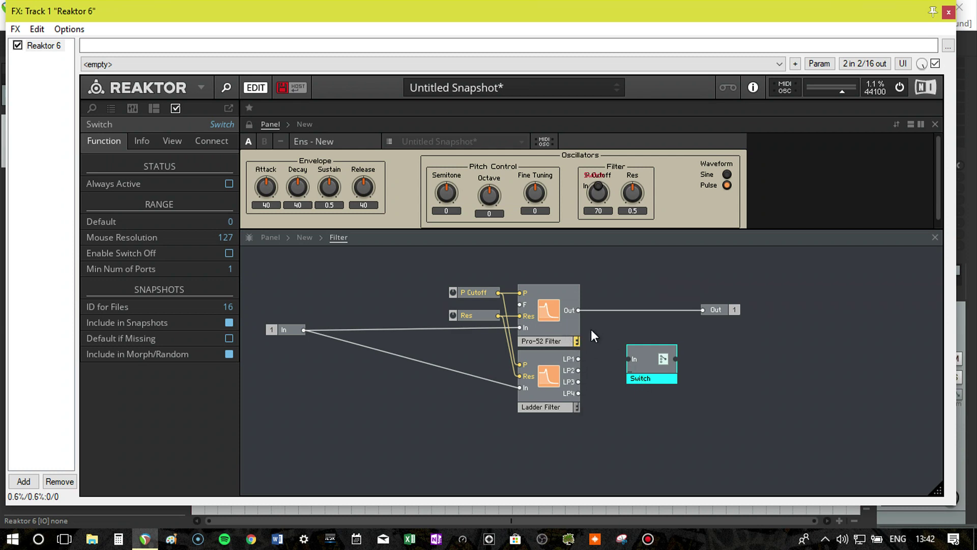
drag(577, 310, 634, 359)
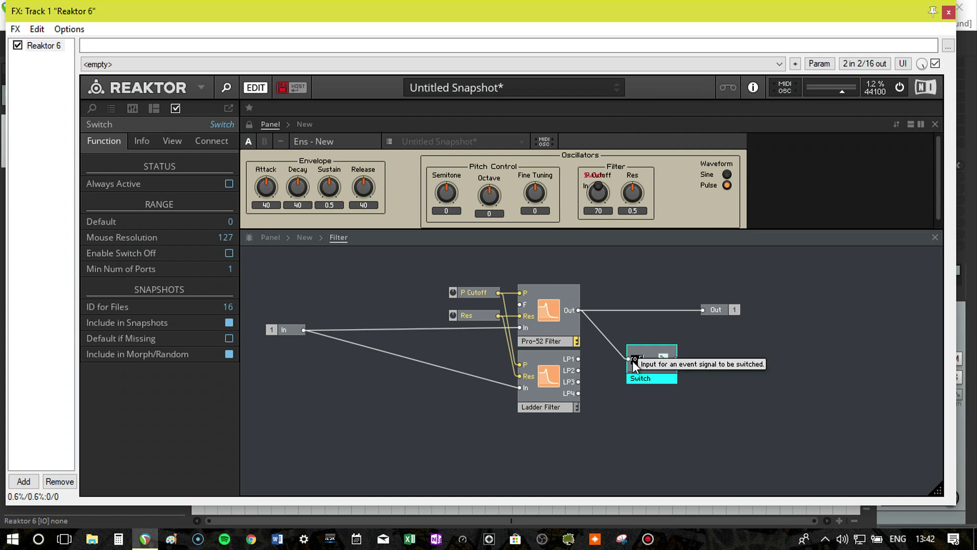
click(645, 415)
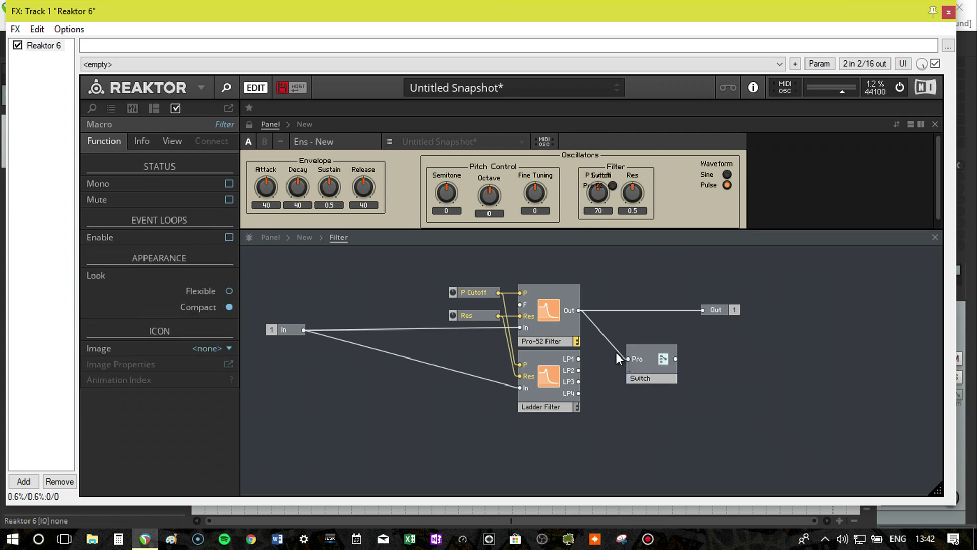
drag(578, 359, 641, 376)
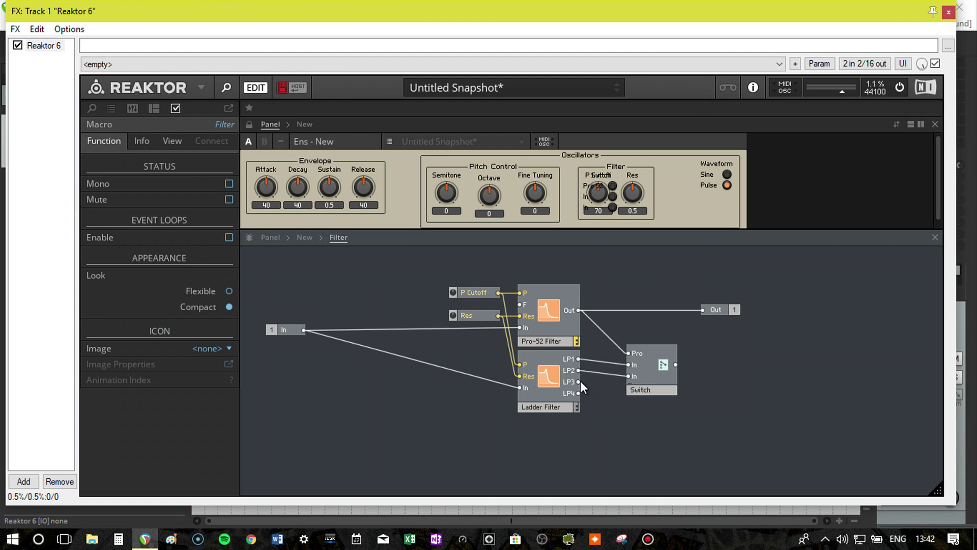
drag(578, 382, 630, 397)
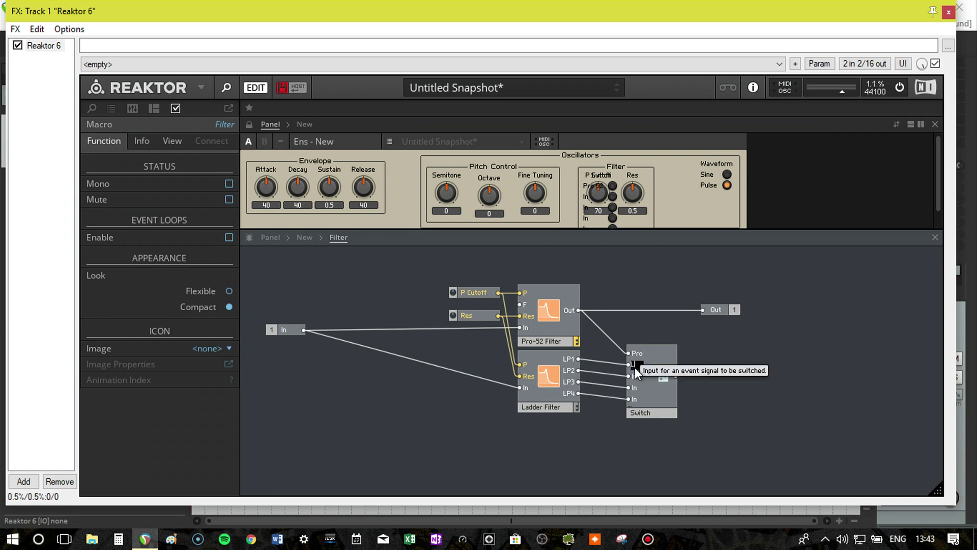
Step: Label the Switch inputs LP1, LP2, LP3 and LP4, and wire the Switch output to Out
key(Return)
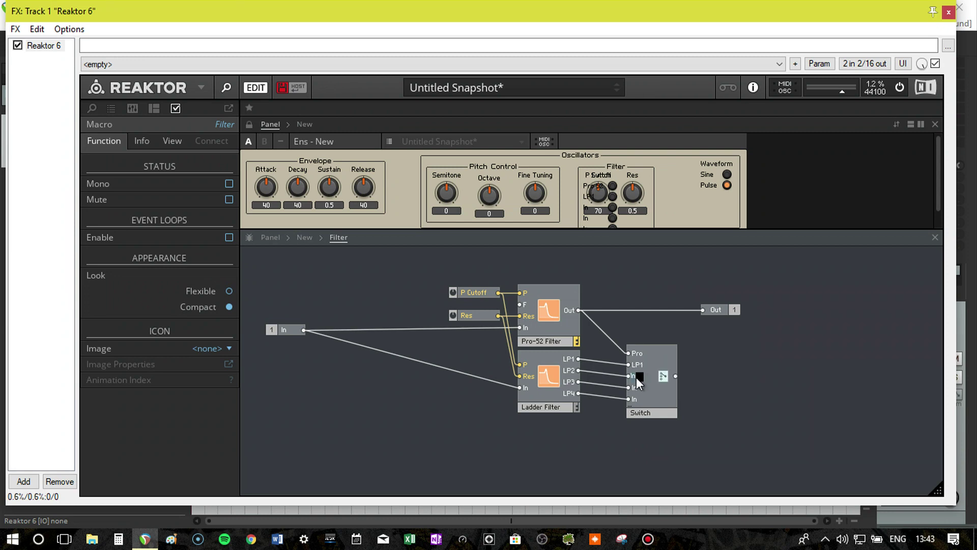
double_click(634, 376)
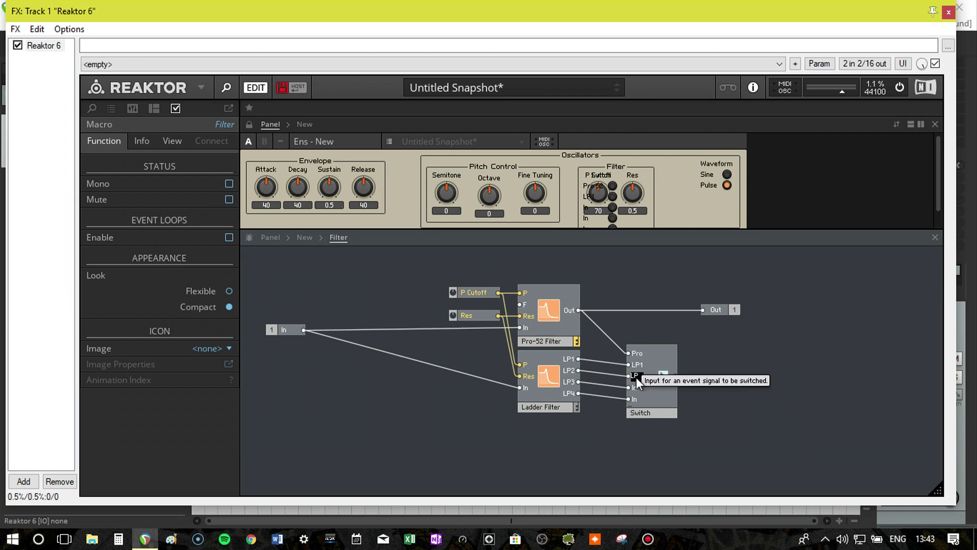
text(LP2)
key(Return)
double_click(634, 388)
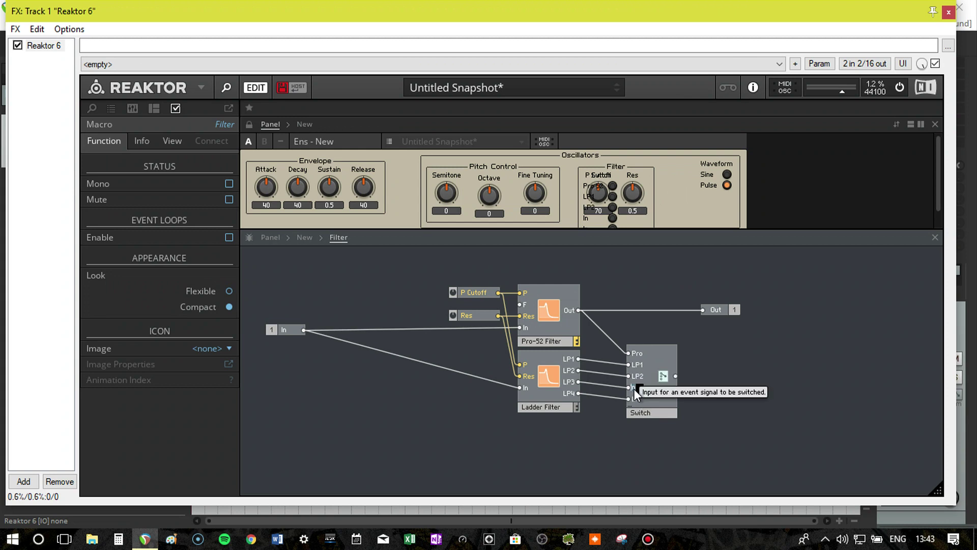
text(LP3)
key(Return)
double_click(638, 400)
text(LP)
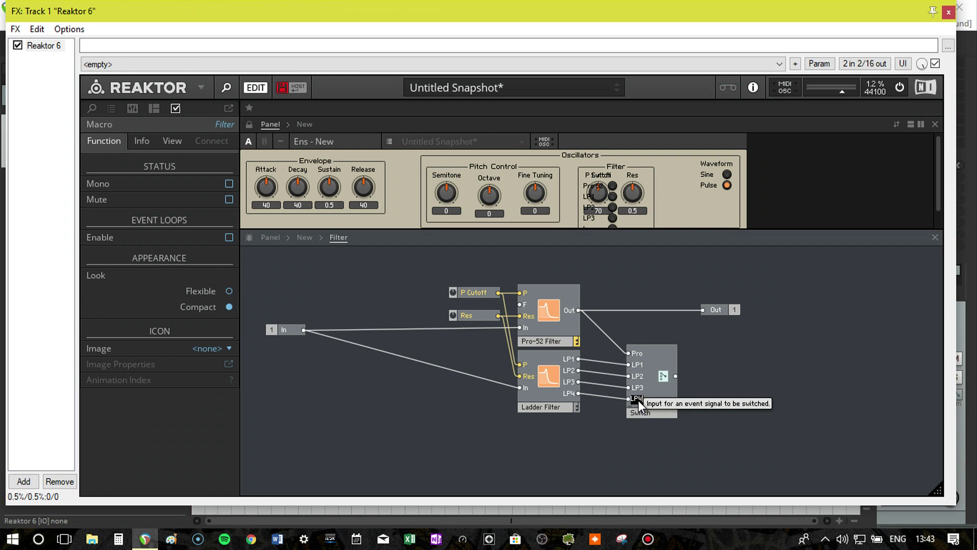
text(4)
key(Return)
drag(675, 375, 703, 310)
Step: Move the filter switch beside the Res knob and rename it 'Filter Choice'
click(614, 162)
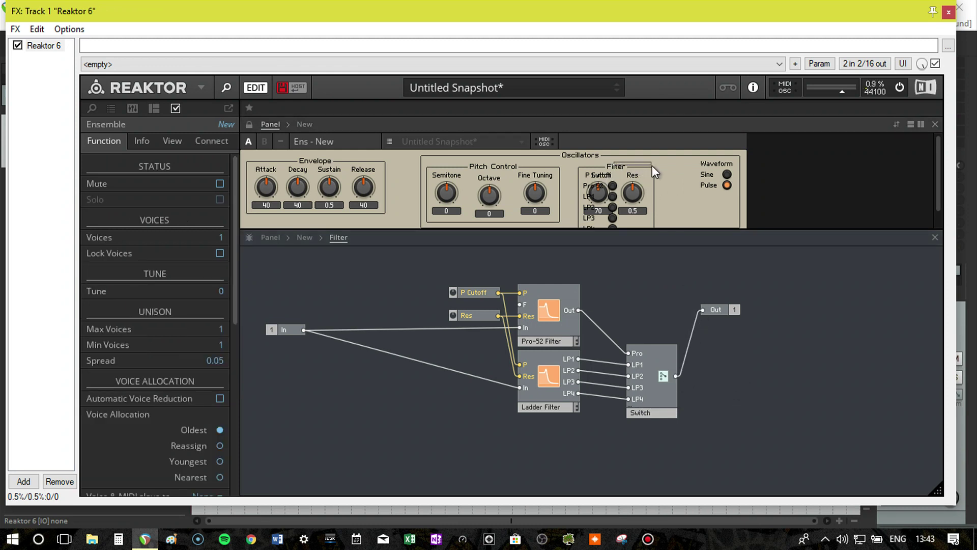
click(619, 167)
click(612, 186)
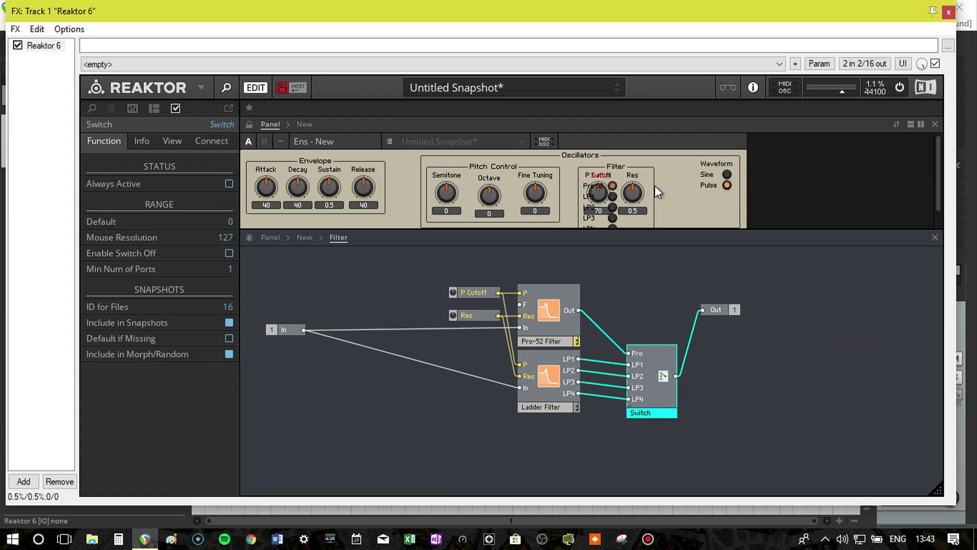
click(303, 124)
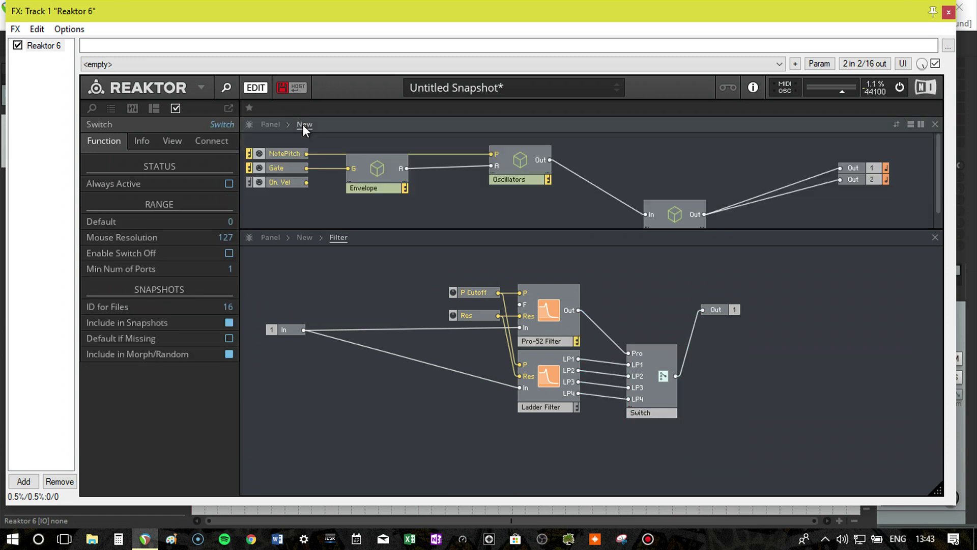
click(266, 124)
drag(614, 188, 680, 178)
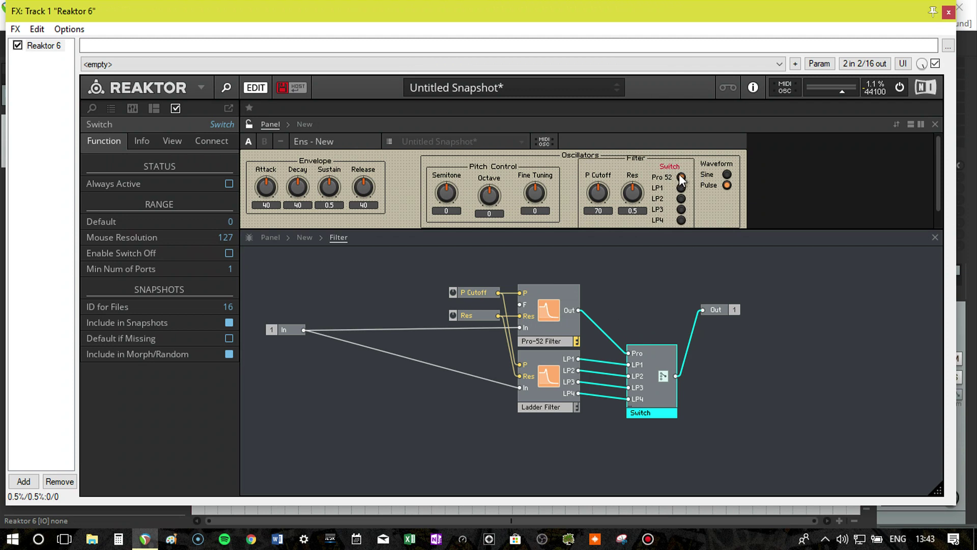
double_click(642, 412)
text(Filte)
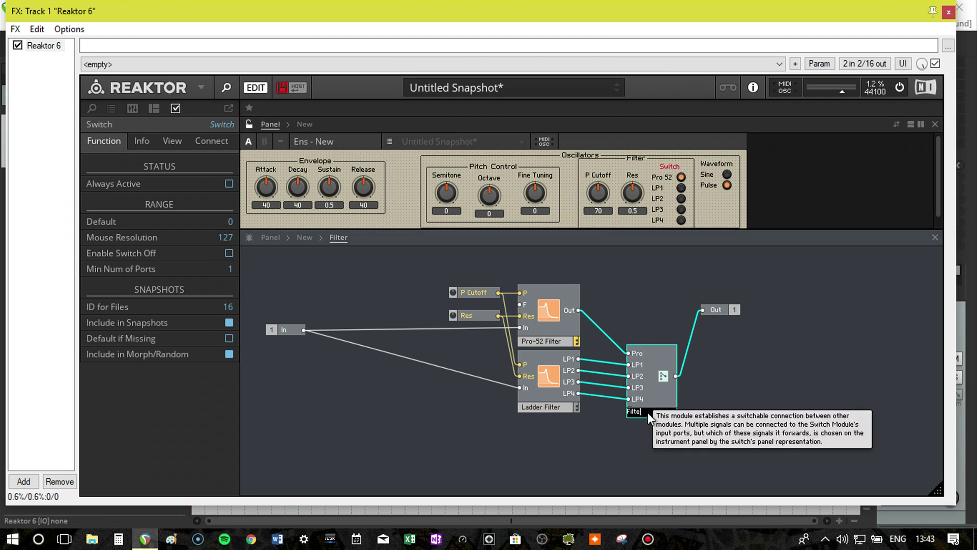
text(r Choice)
key(Return)
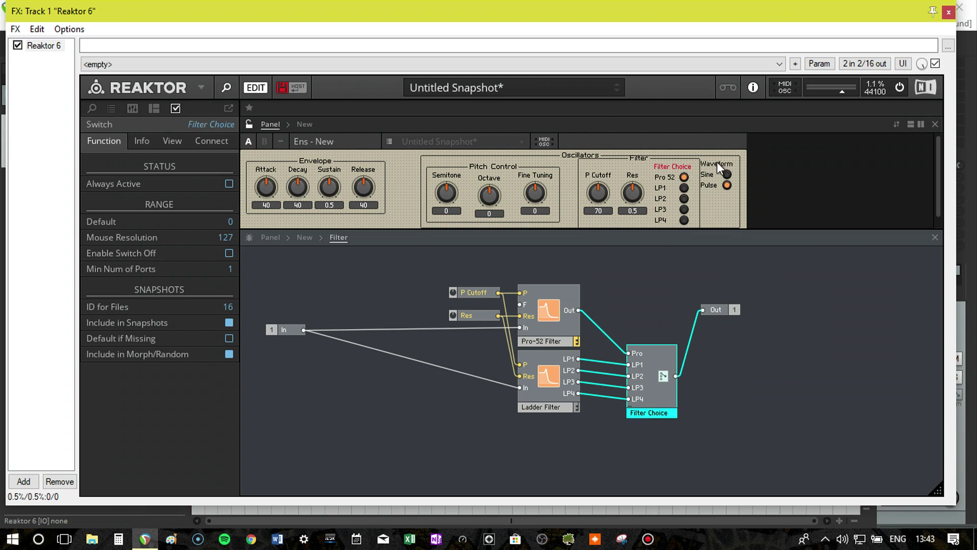
Step: Nudge the Waveform switch right and give Filter Choice a default value of 1
drag(718, 163, 725, 163)
drag(717, 231, 722, 255)
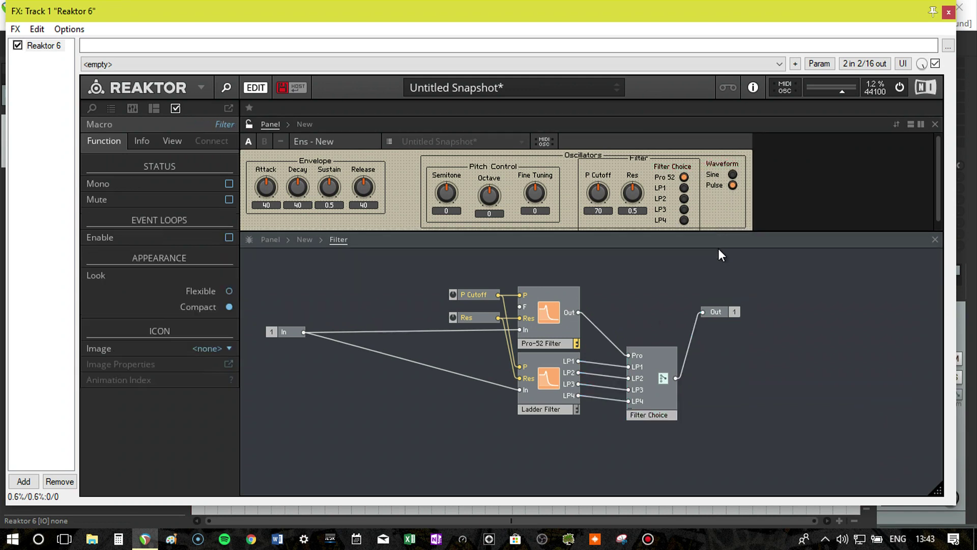
click(670, 166)
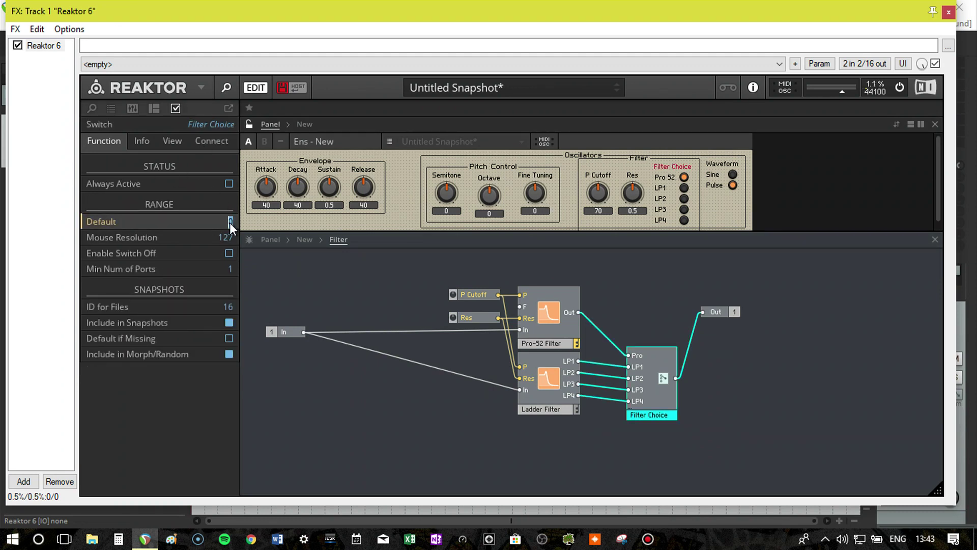
text(1)
key(Return)
Step: Lock the panel, select LP4 on Filter Choice, and raise P Cutoff from 70 to 81
drag(658, 360, 643, 335)
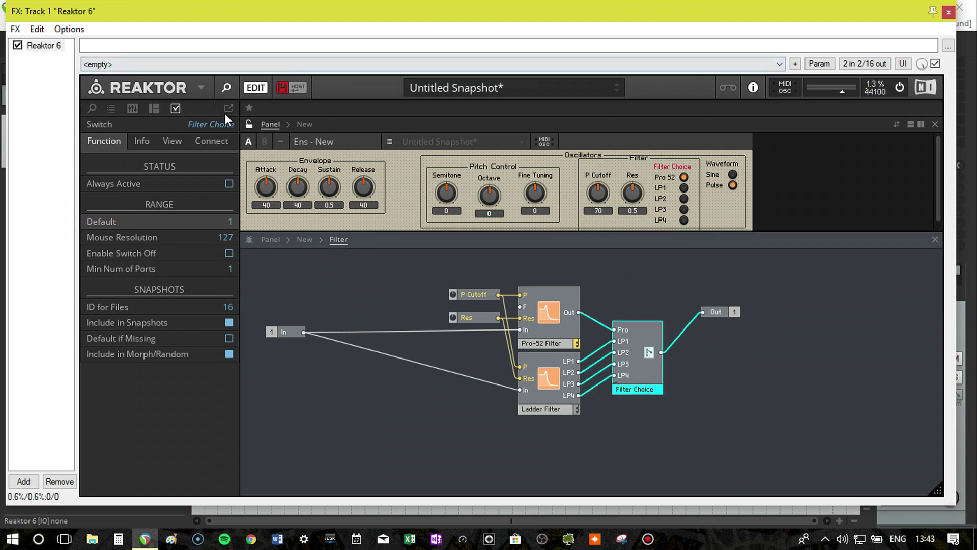
click(249, 124)
click(683, 187)
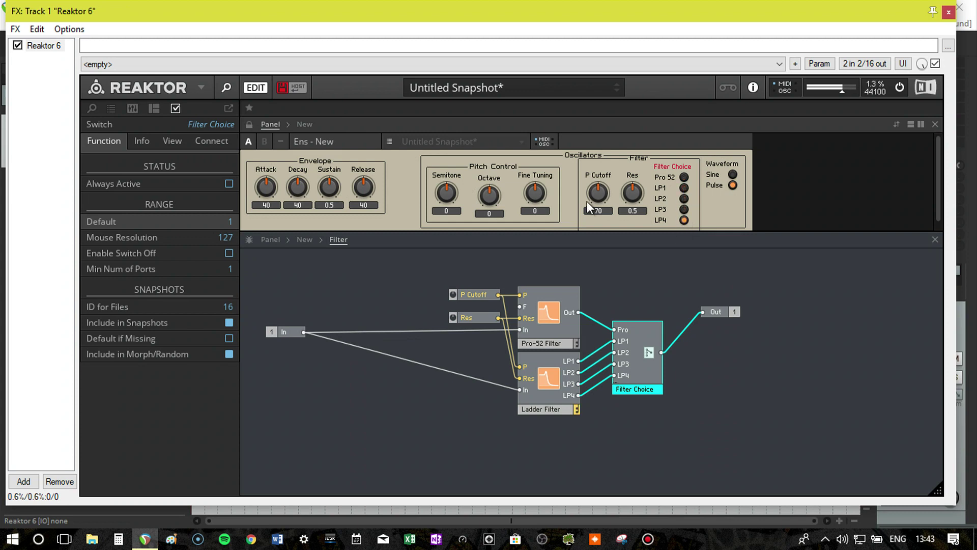
drag(588, 197, 617, 180)
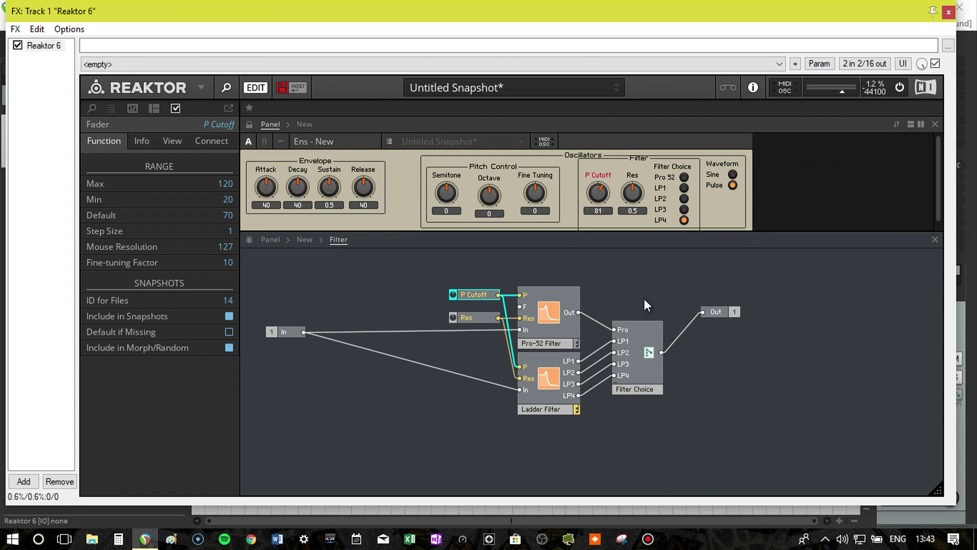
click(664, 165)
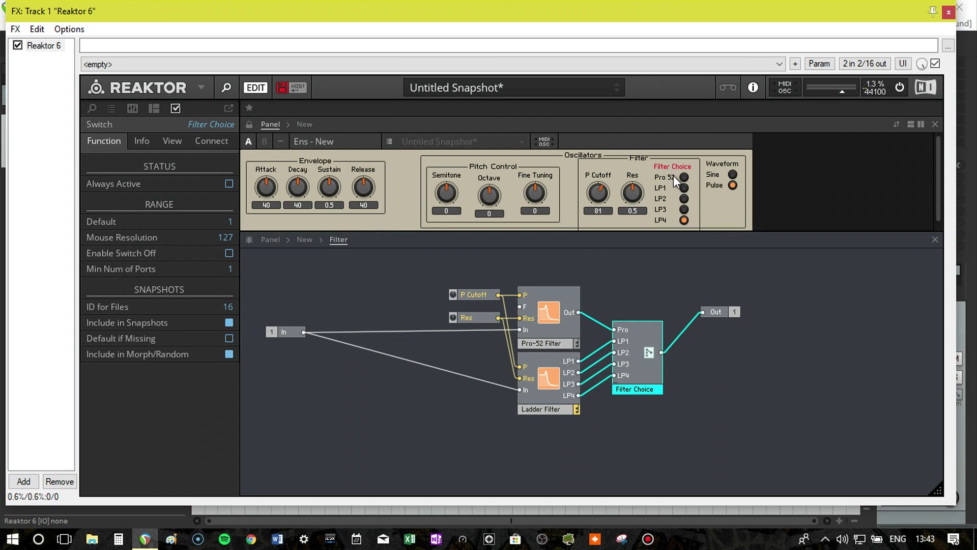
mouse_move(679, 167)
Step: Set Filter Choice's view to Small size and Spin style, keeping LP4 selected
click(640, 344)
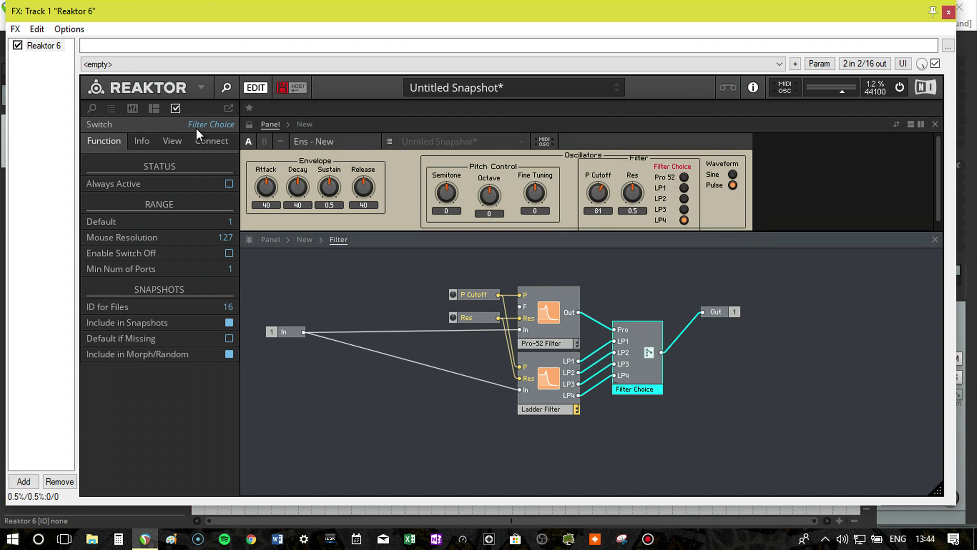
click(180, 140)
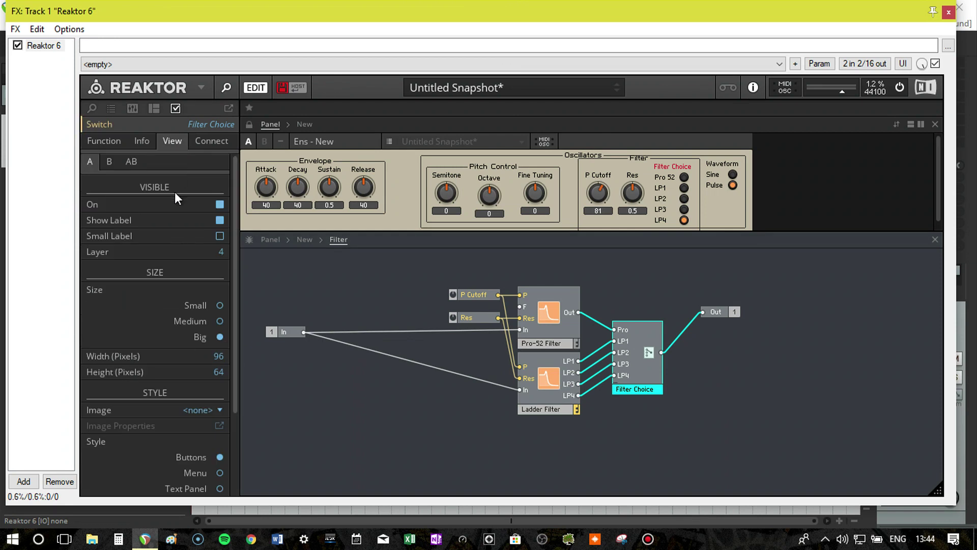
click(220, 305)
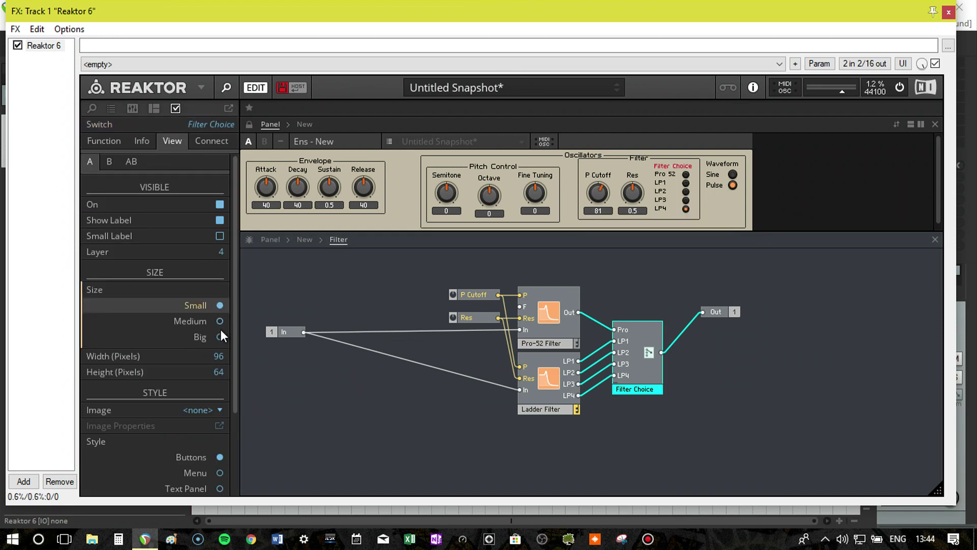
scroll(186, 419, down, 2)
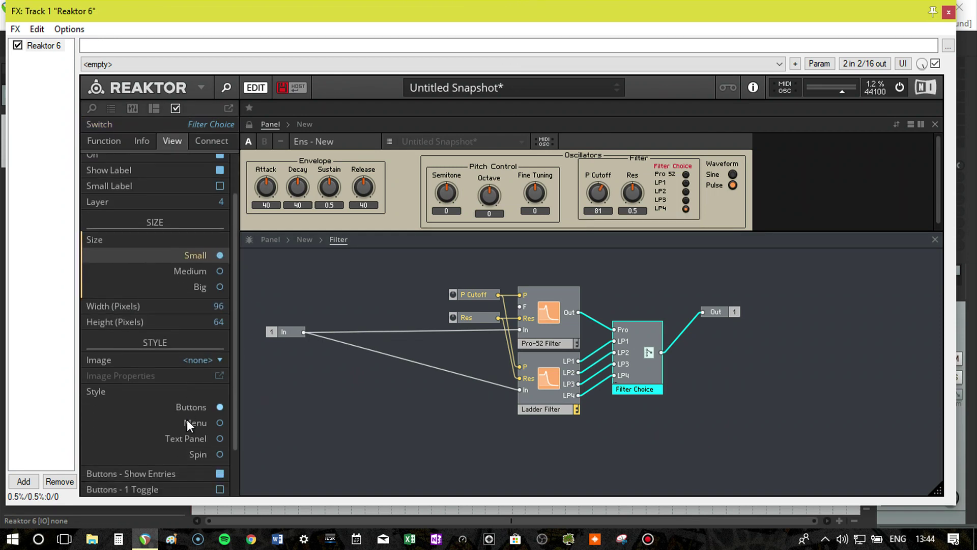
click(219, 422)
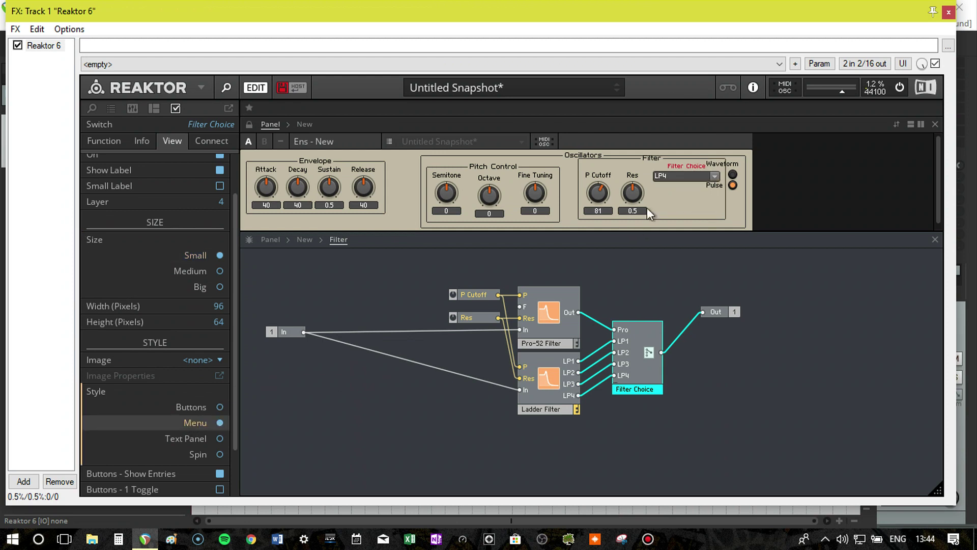
click(714, 177)
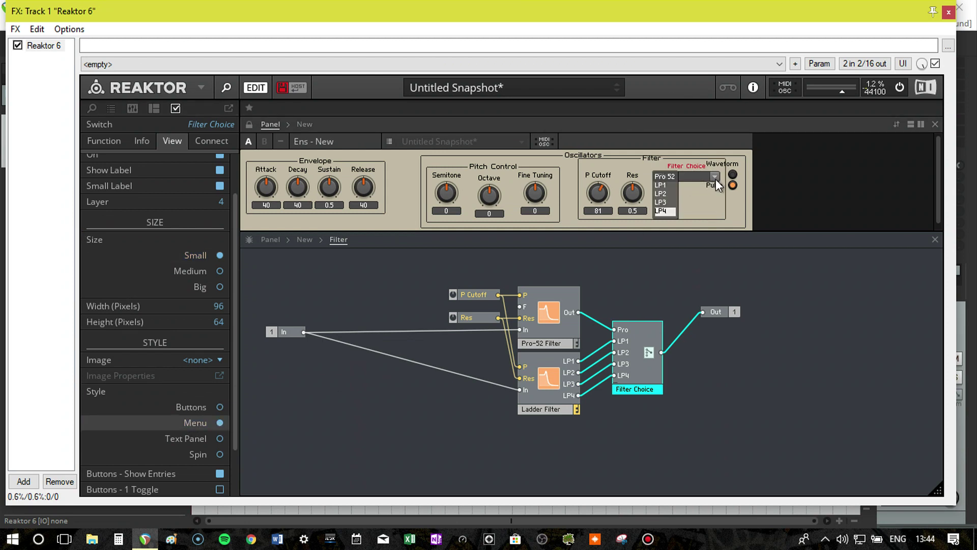
click(216, 445)
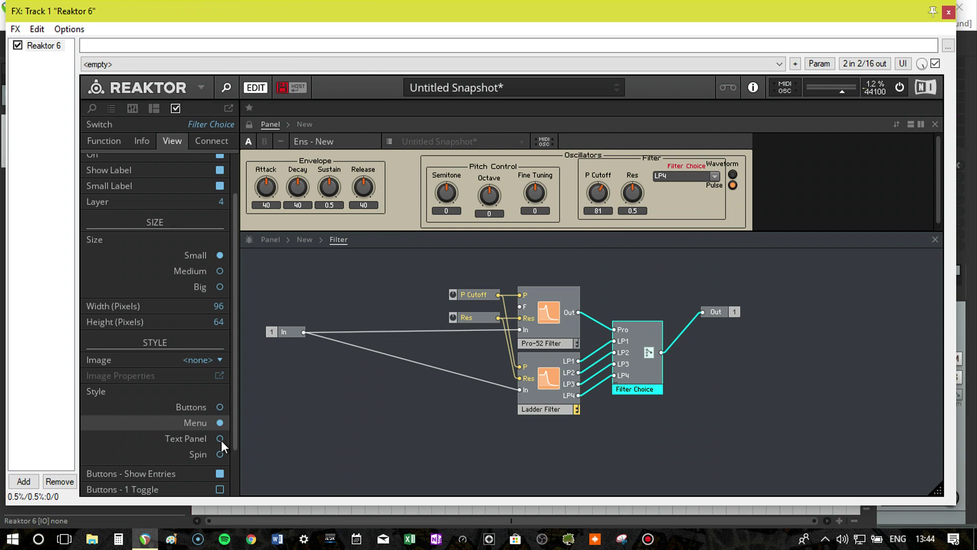
click(220, 440)
click(219, 454)
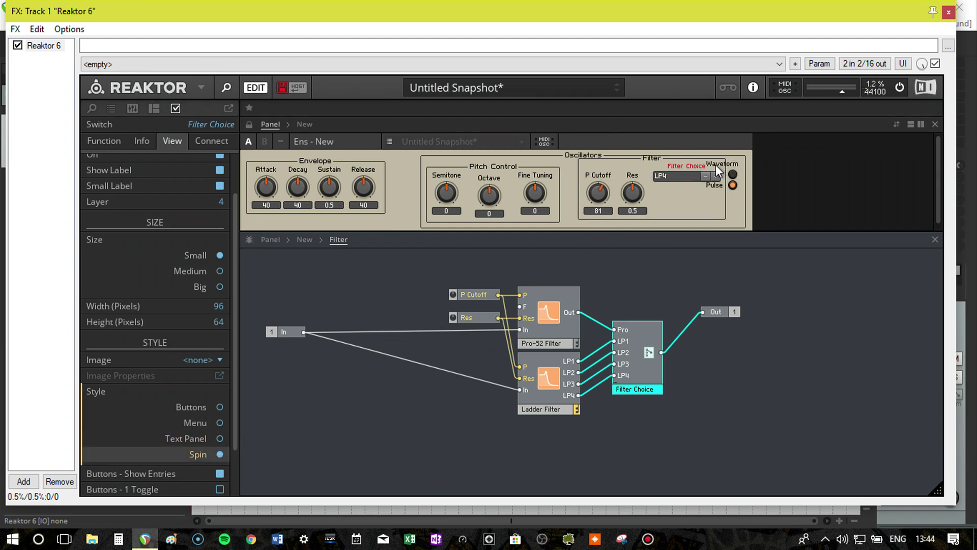
Step: Move the Waveform switch right to clear Filter Choice and relock the panel
click(249, 123)
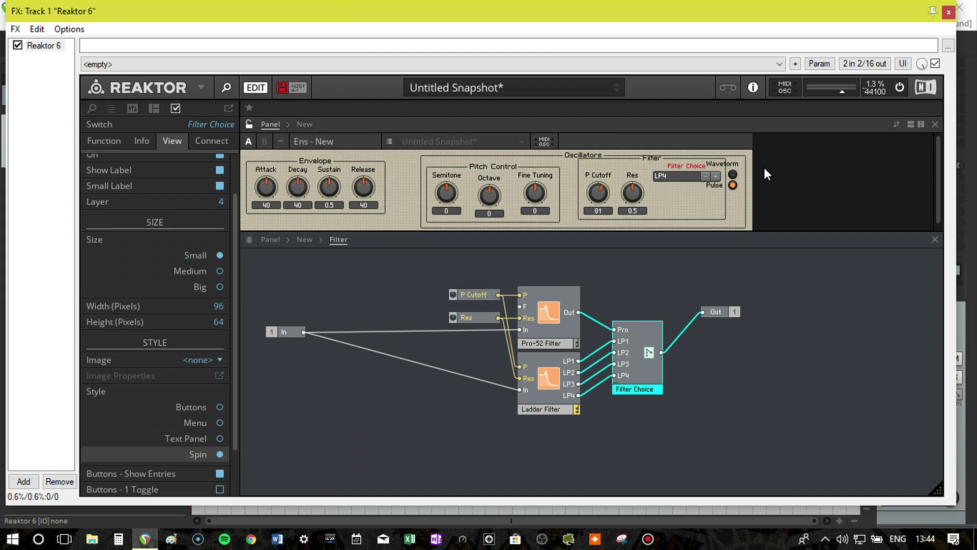
drag(733, 166, 762, 164)
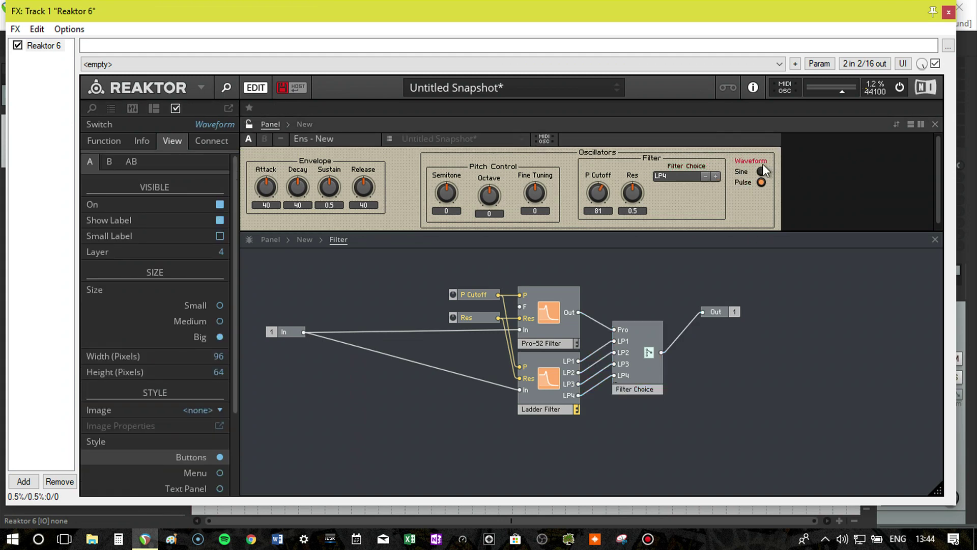
click(249, 124)
click(715, 176)
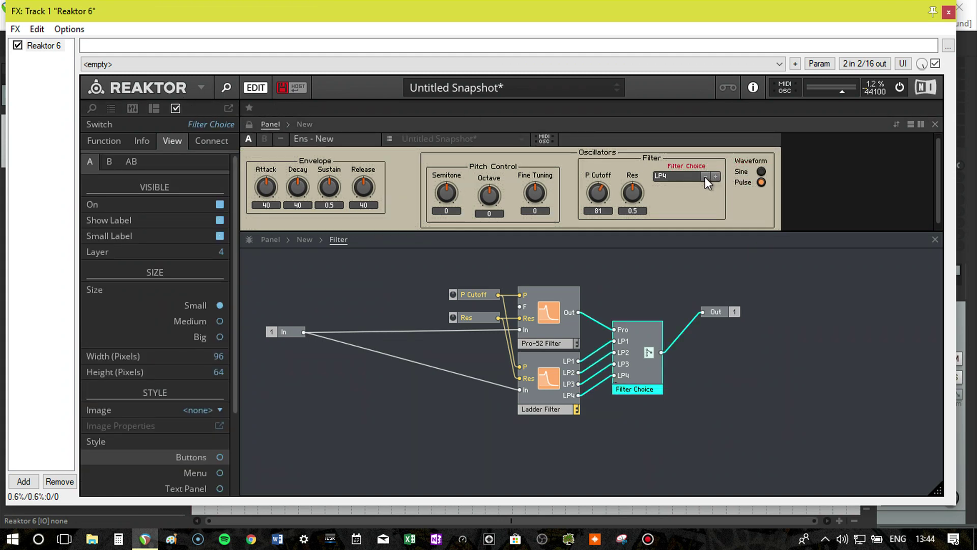
click(704, 176)
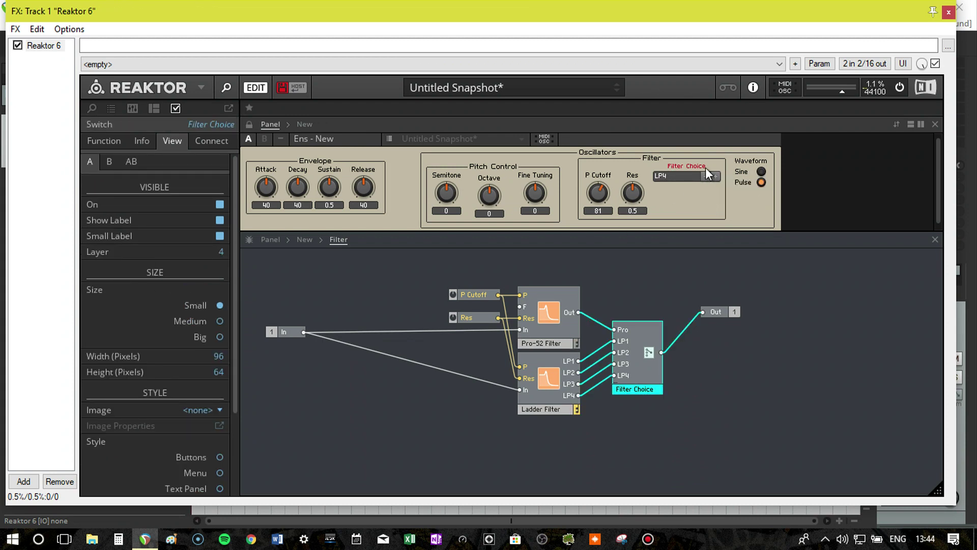
Step: Narrow the Filter Choice spin box to 66 pixels and step its filter from LP2 back to Pro 52
click(705, 176)
click(705, 176)
click(705, 176)
click(705, 176)
drag(221, 359, 211, 465)
click(692, 176)
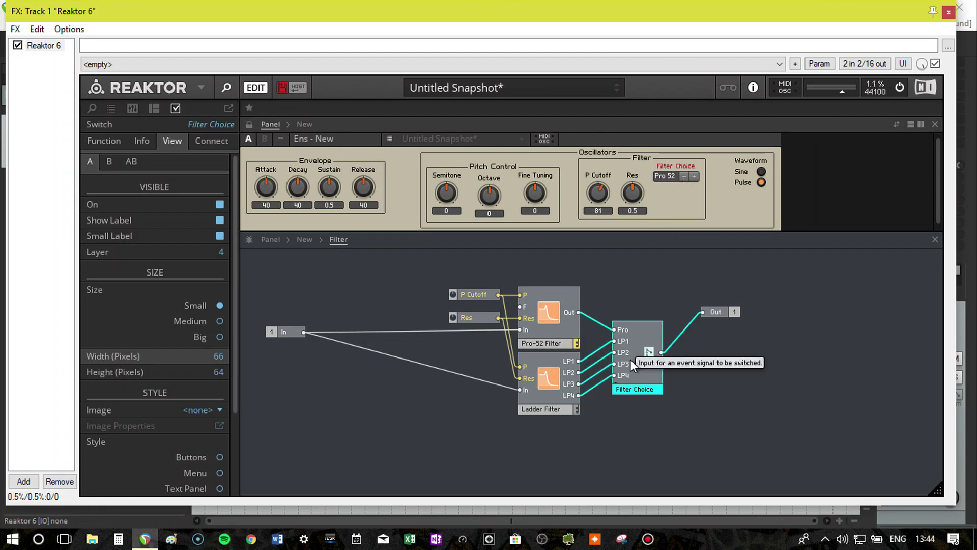
click(694, 175)
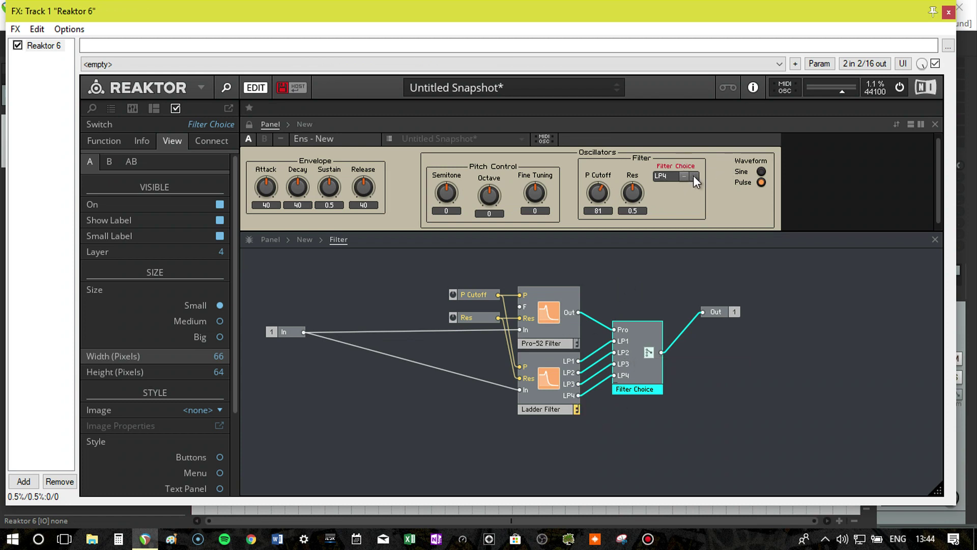
click(683, 178)
Step: Lower the P Cutoff knob from 81 to 53
drag(597, 193, 594, 211)
drag(436, 188, 491, 219)
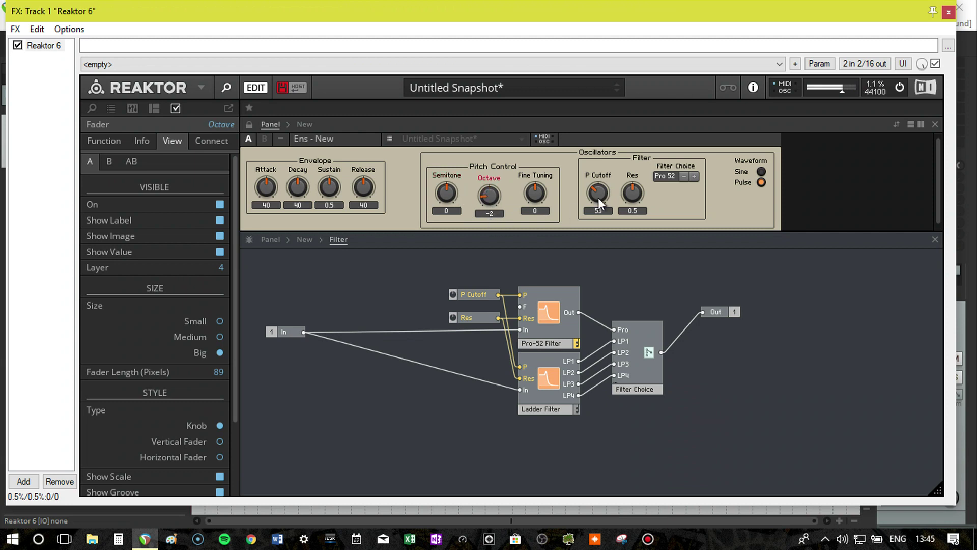